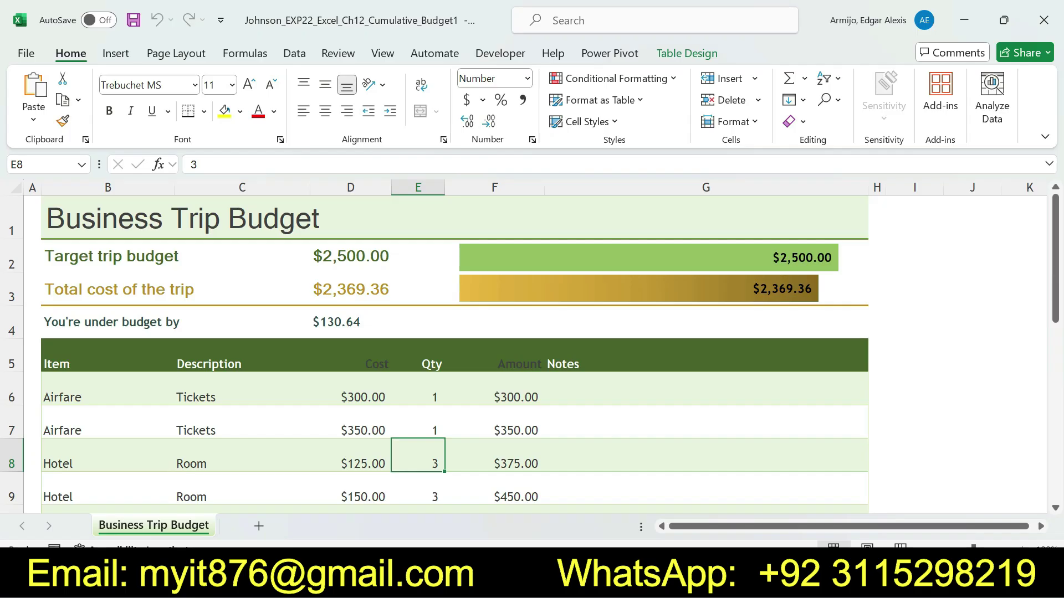
Step: Switch to the Word instructions document and highlight the document title in yellow
key("alt+Tab")
left_click_drag(265, 251, 785, 251)
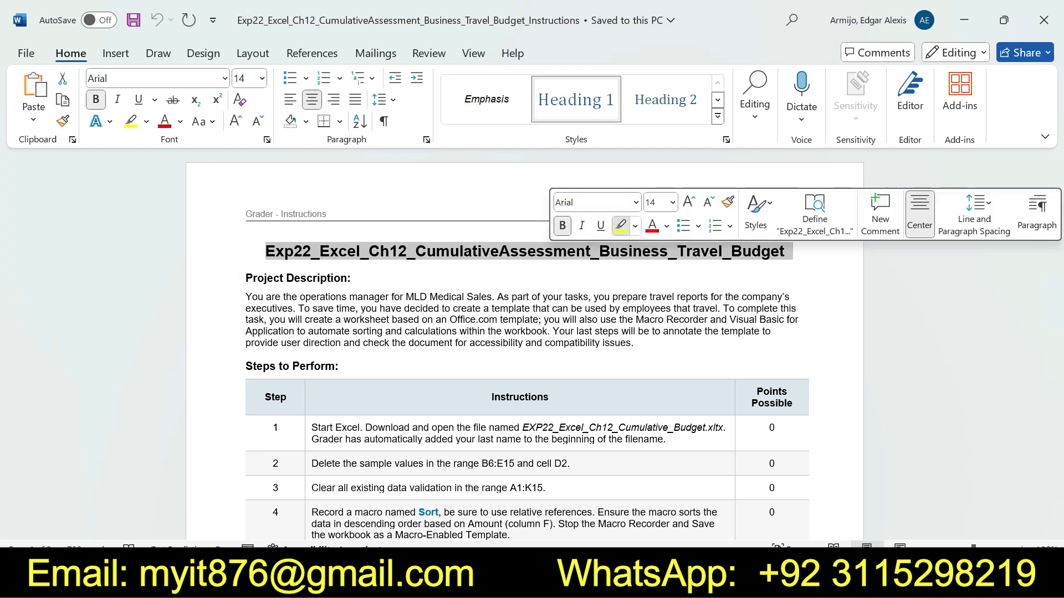
key("ctrl+alt+h")
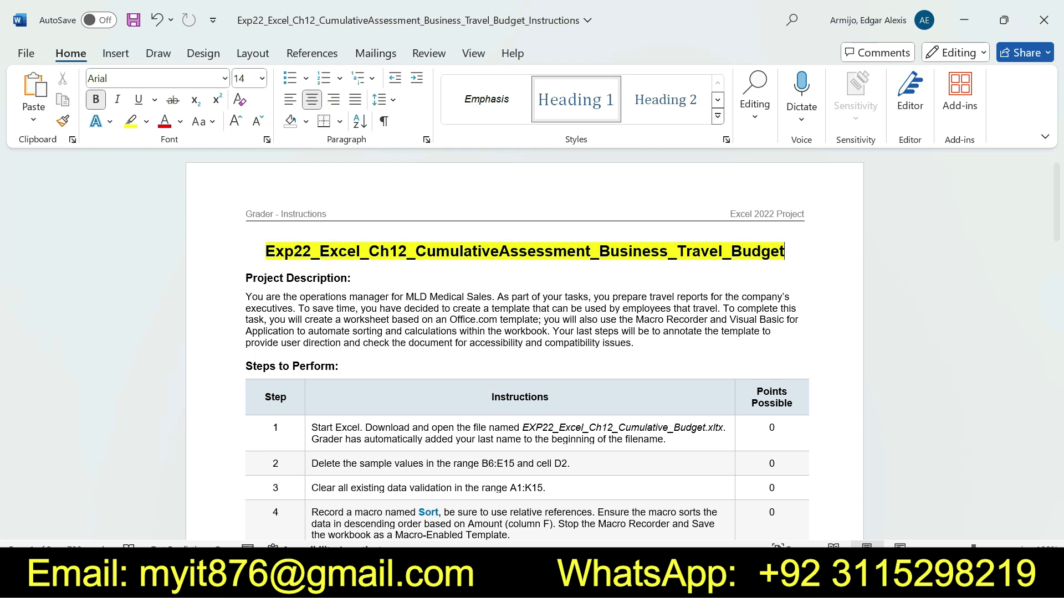
key("alt+Tab")
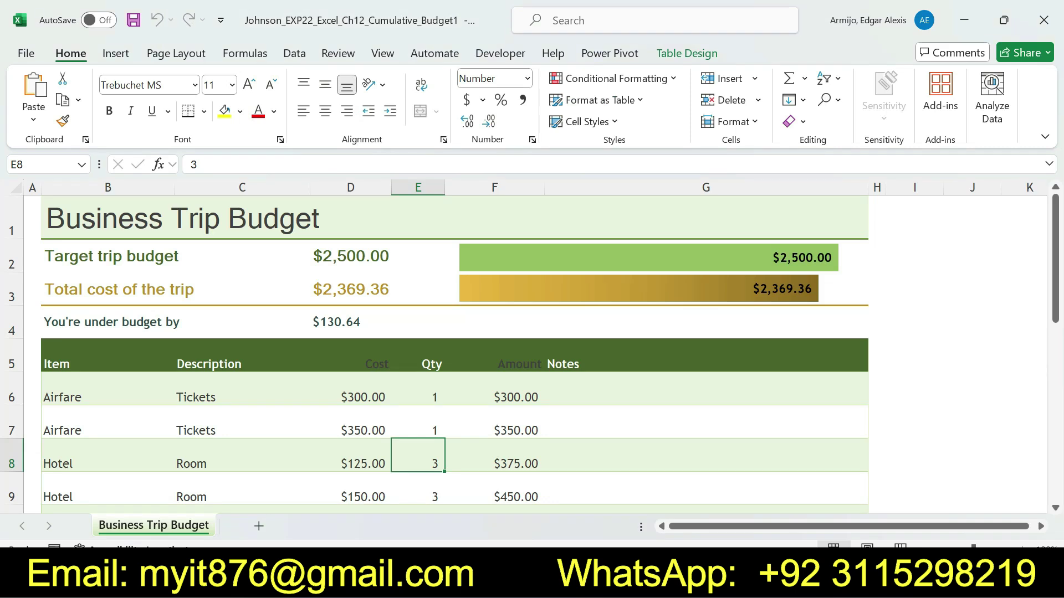
key("alt+Tab")
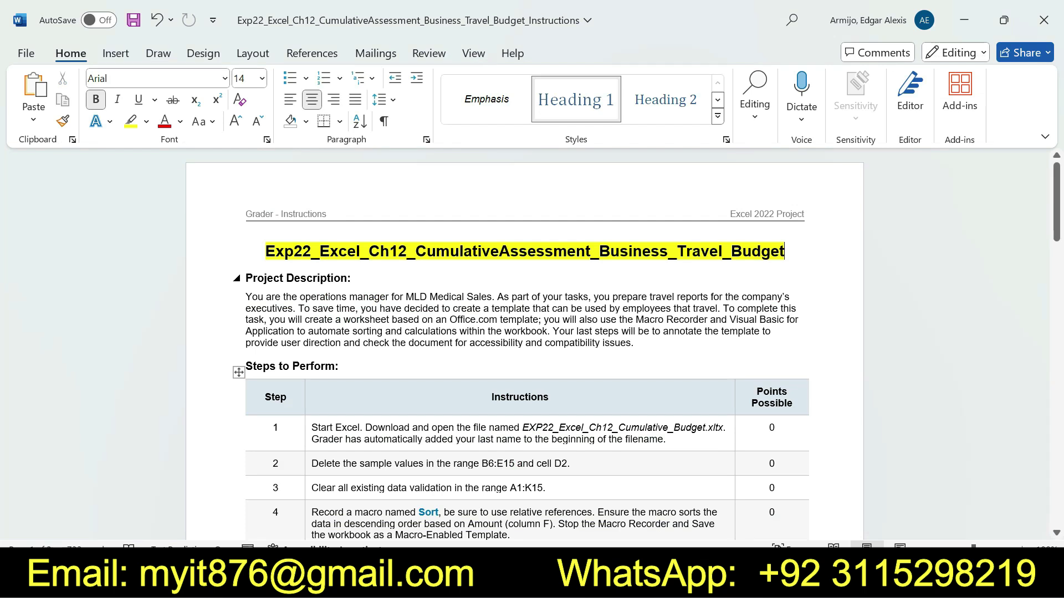
Step: Highlight the Project Description heading and its paragraph in yellow, and read them through
left_click_drag(246, 278, 631, 343)
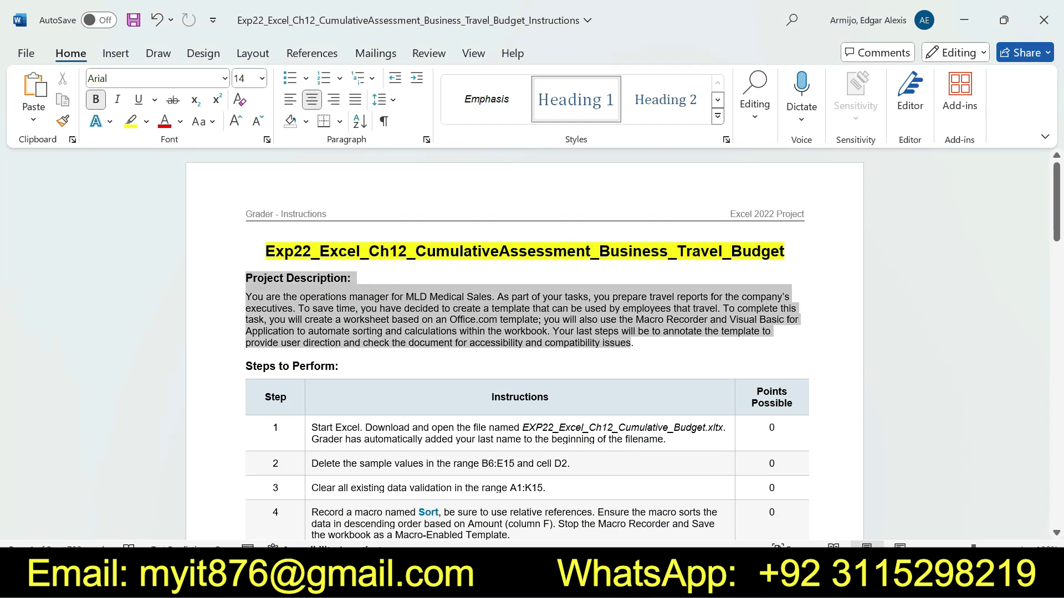
left_click(690, 313)
left_click(822, 312)
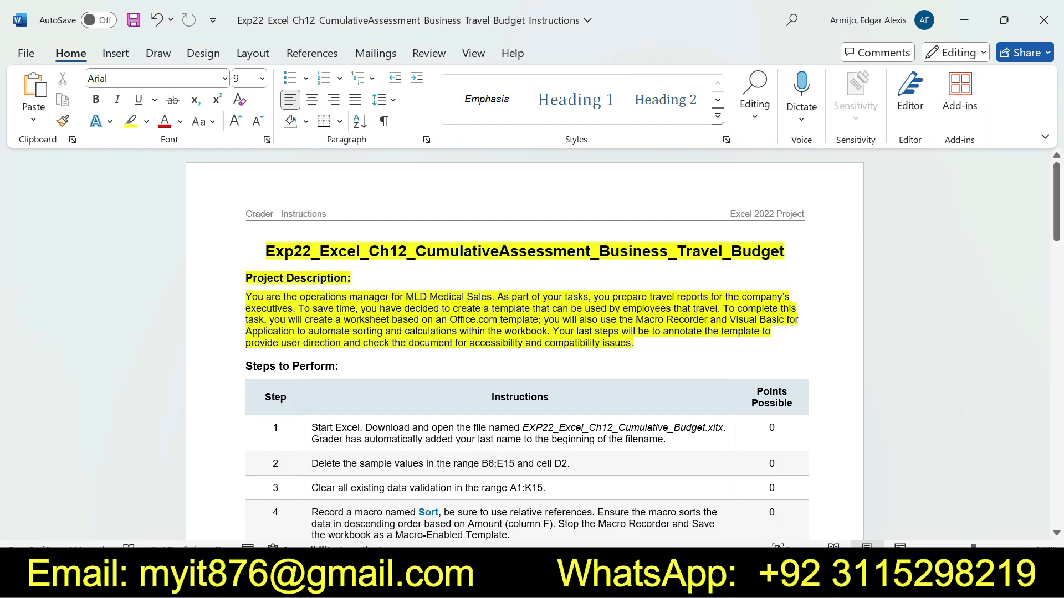
left_click_drag(246, 278, 342, 279)
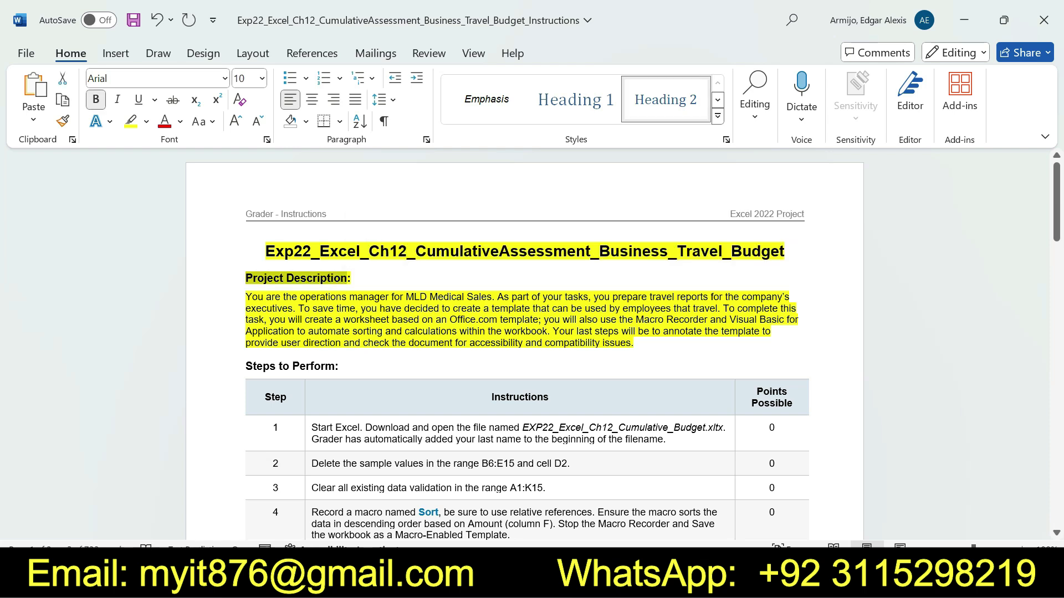
mouse_move(246, 297)
left_mouse_down()
mouse_move(793, 297)
mouse_move(798, 319)
mouse_move(292, 309)
mouse_move(491, 297)
mouse_move(552, 308)
mouse_move(781, 309)
mouse_move(469, 332)
mouse_move(263, 320)
mouse_move(801, 320)
mouse_move(637, 354)
mouse_move(263, 331)
mouse_move(763, 331)
mouse_move(637, 344)
mouse_move(260, 342)
mouse_move(643, 350)
mouse_move(526, 343)
mouse_move(632, 342)
left_mouse_up()
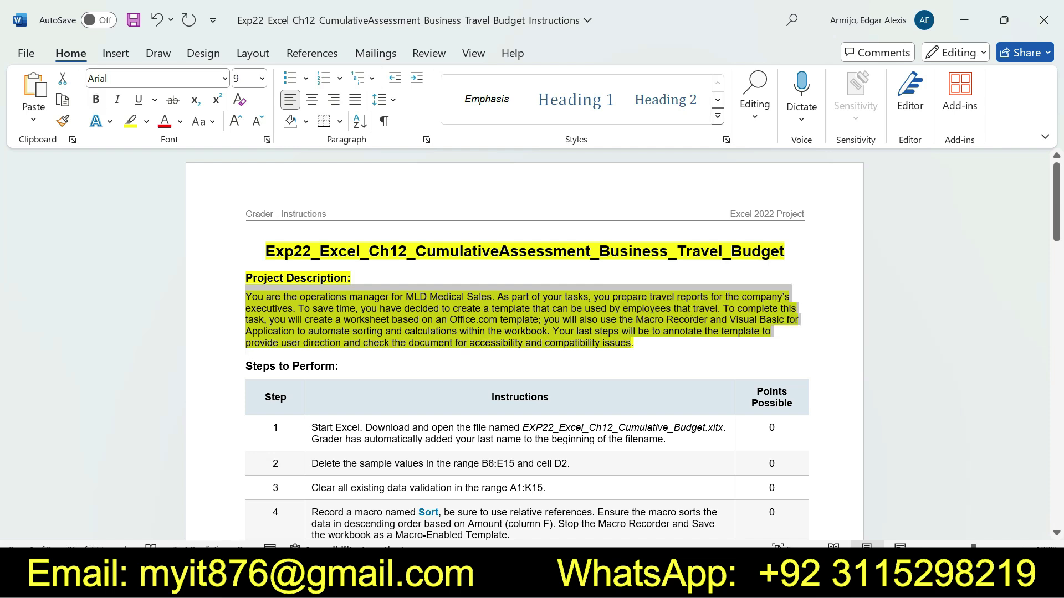
Step: Remove the highlighting from the document title, the Project Description heading and its paragraph
left_click_drag(264, 251, 633, 342)
left_click(704, 320)
left_click(729, 451)
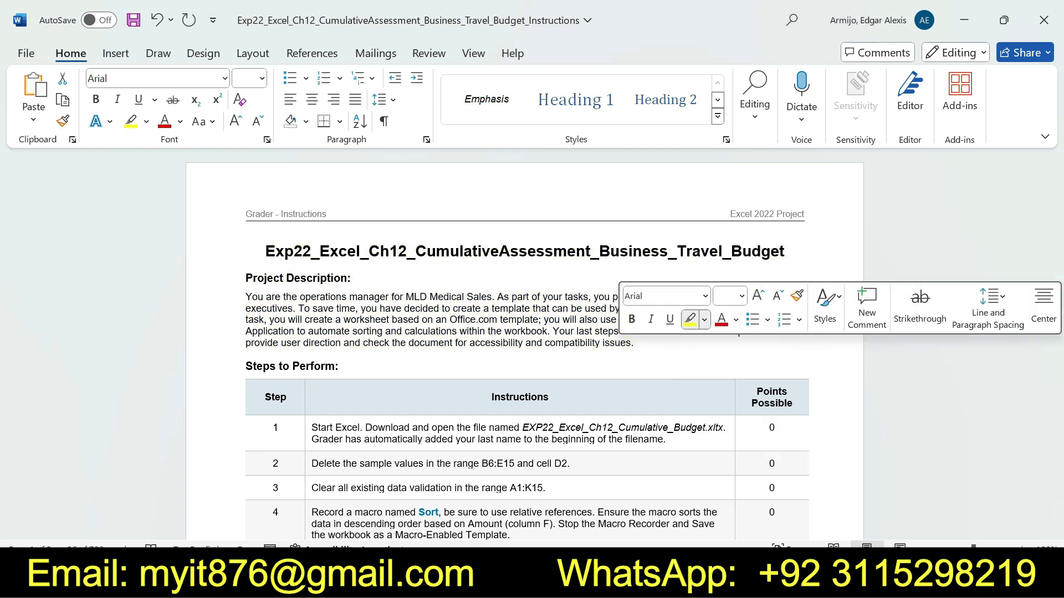
Step: Enlarge the step 1 instruction text to 16 points and highlight it in yellow
left_click(338, 366)
left_click_drag(1056, 207, 1056, 248)
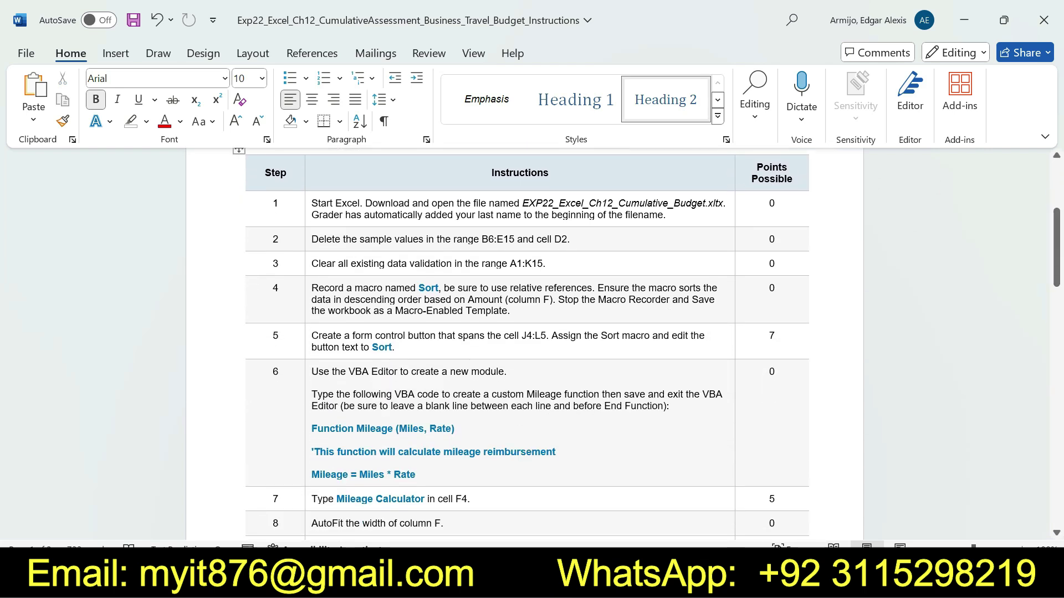
triple_click(388, 210)
left_click(406, 235)
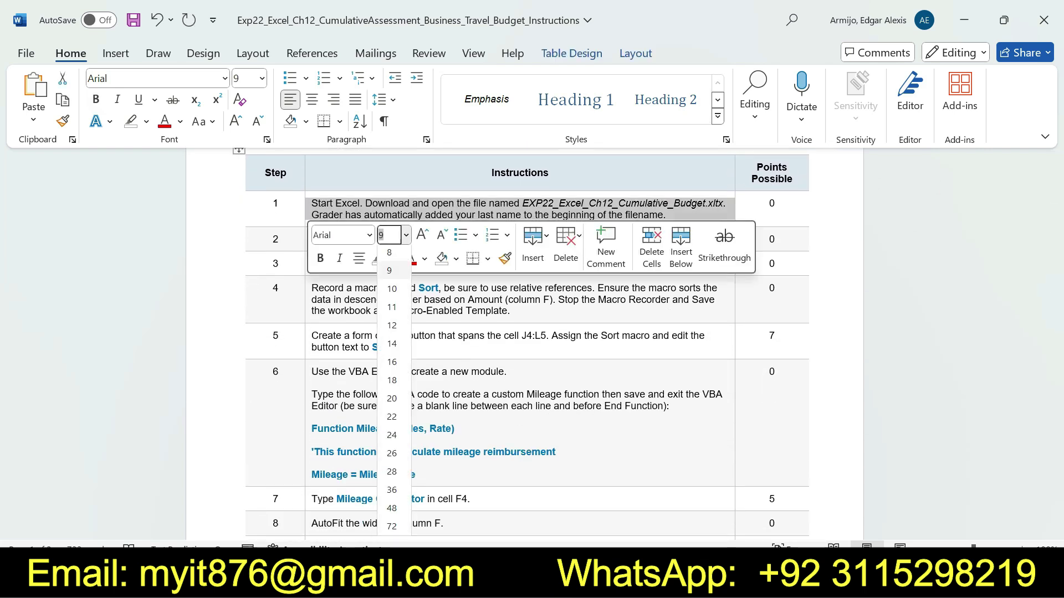
left_click(392, 365)
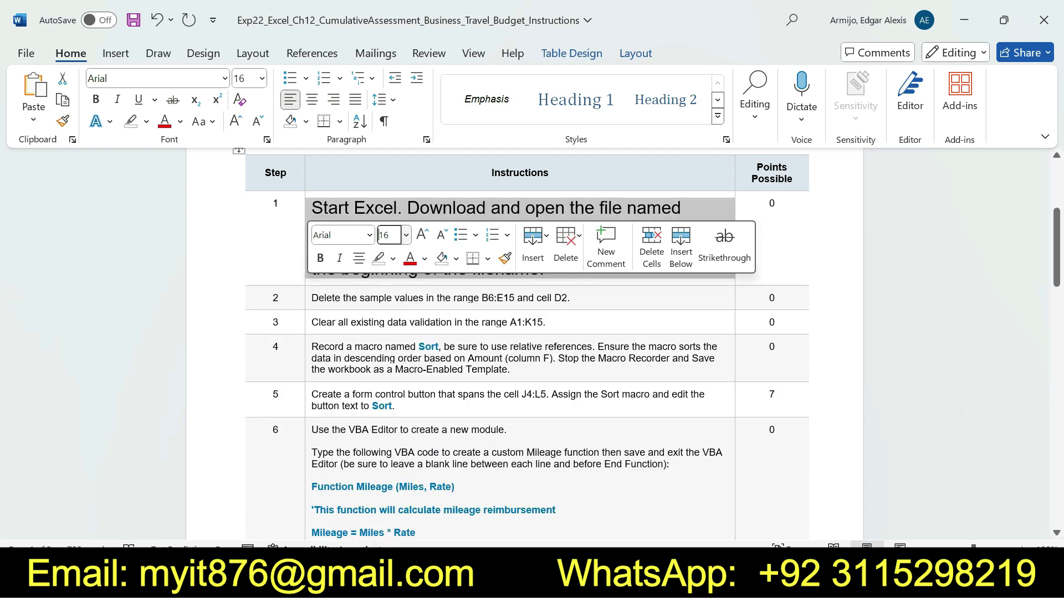
left_click(393, 258)
left_click(384, 308)
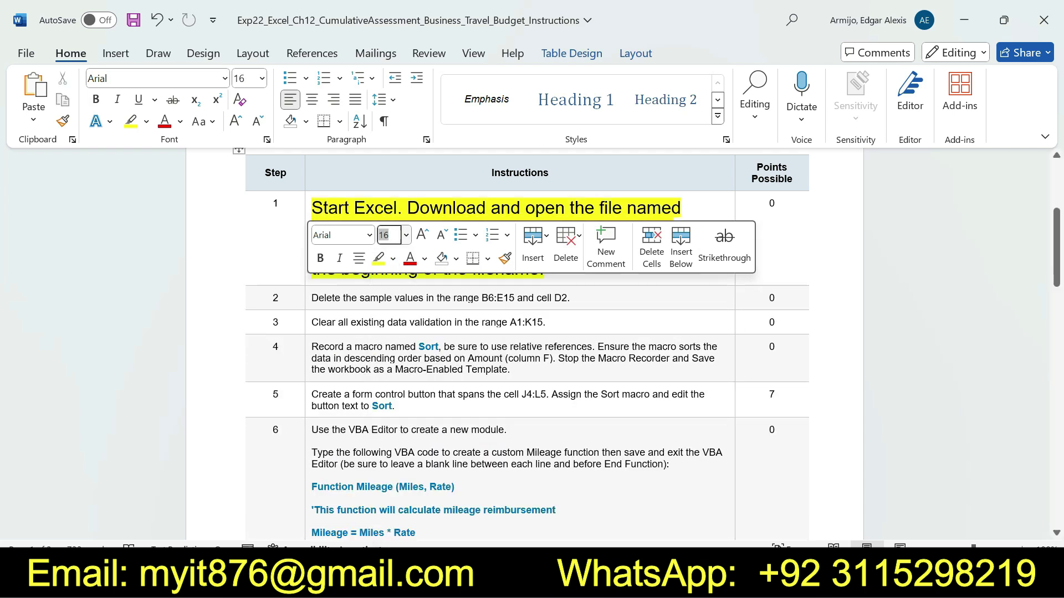
left_click(370, 297)
Step: Check step 1 against the open Excel workbook, and restore its instruction text to 9 points without highlighting
left_click_drag(311, 208, 548, 269)
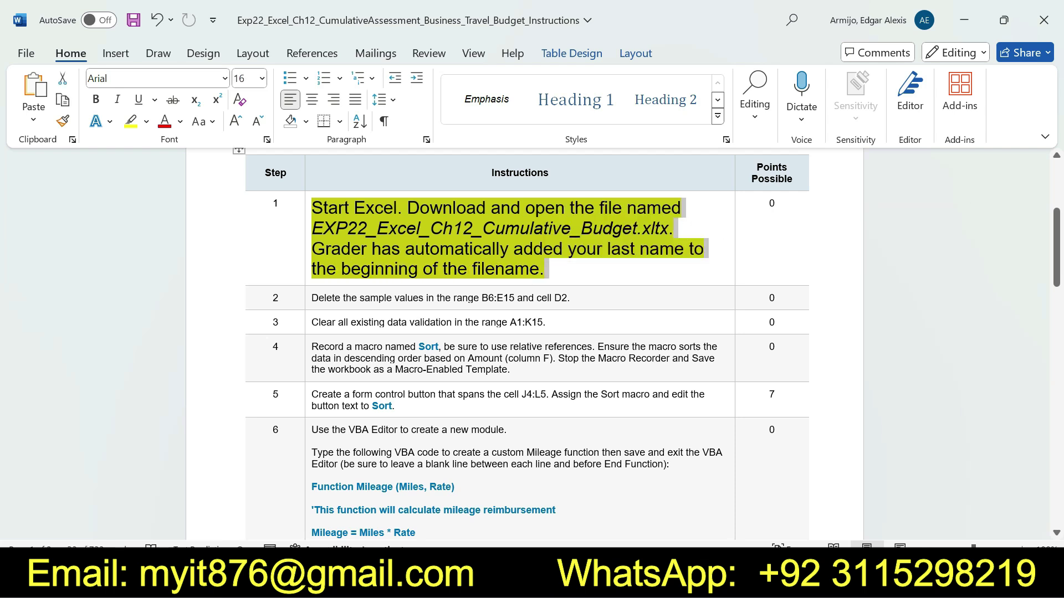
key("alt+Tab")
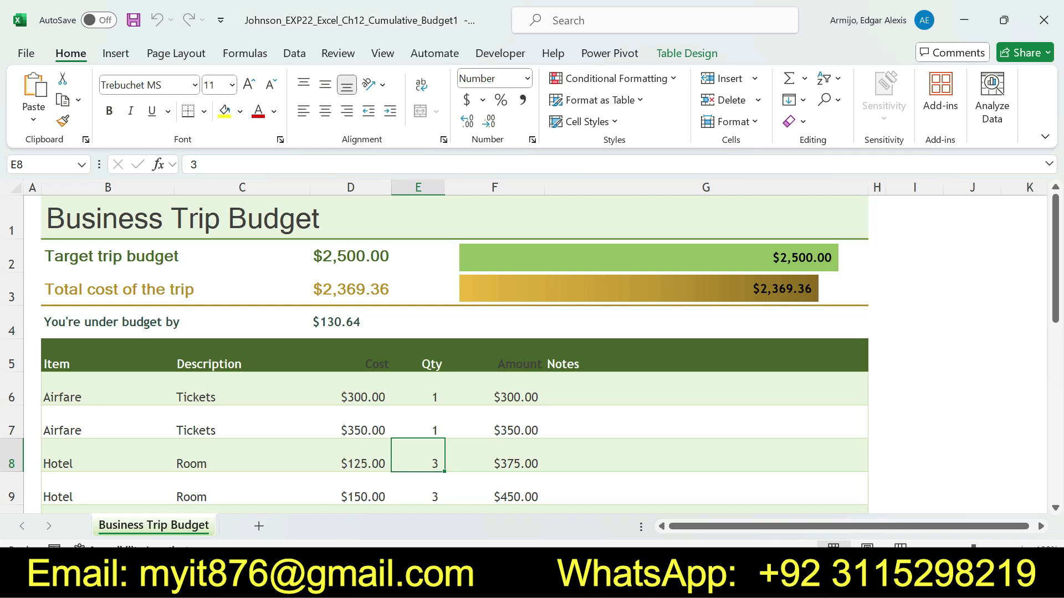
key("alt+Tab")
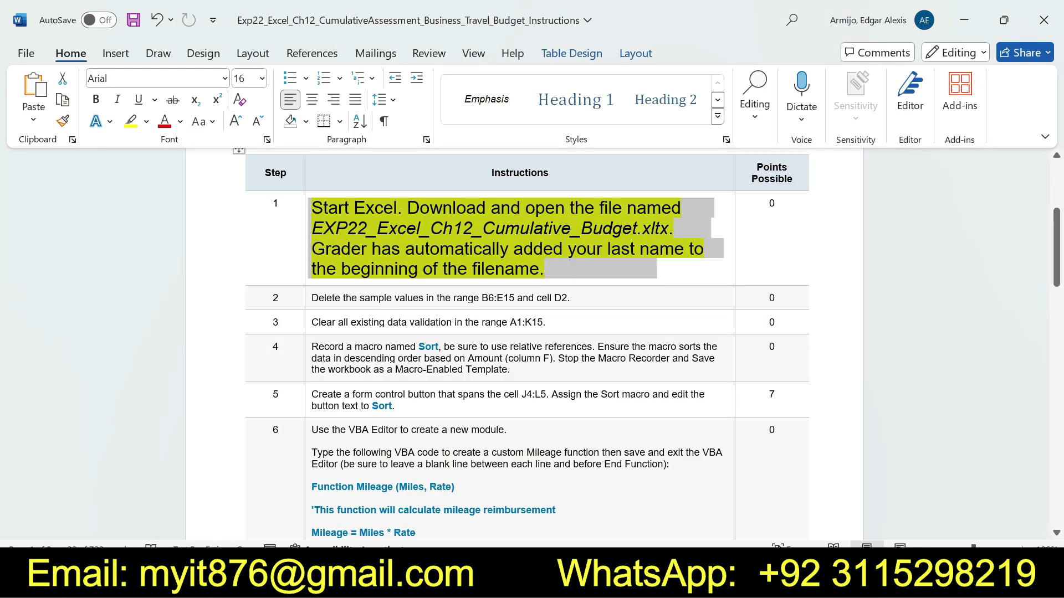
left_click(408, 179)
left_click(391, 217)
left_click(395, 202)
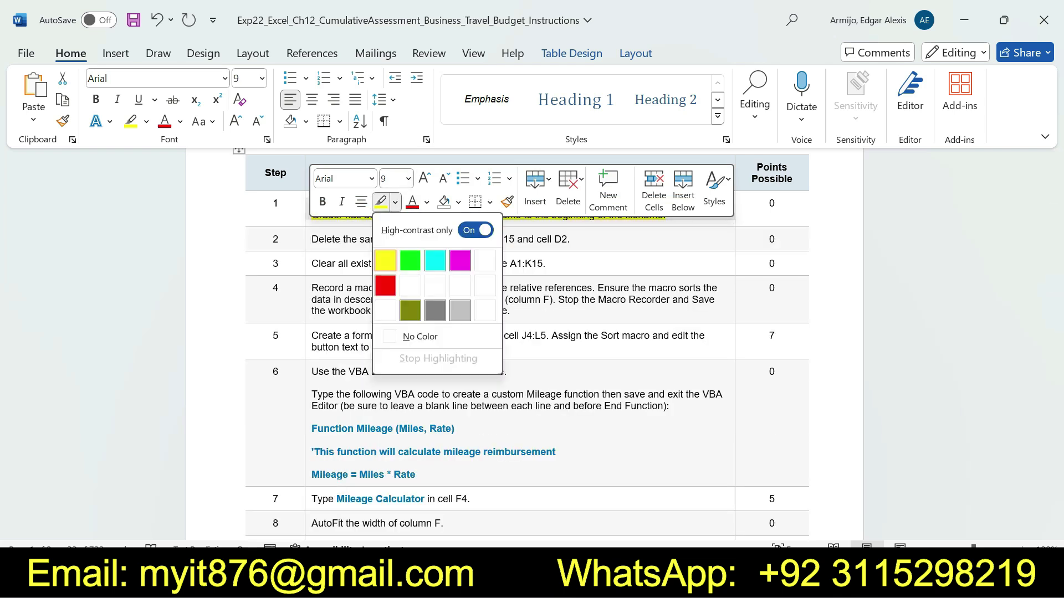
left_click(419, 322)
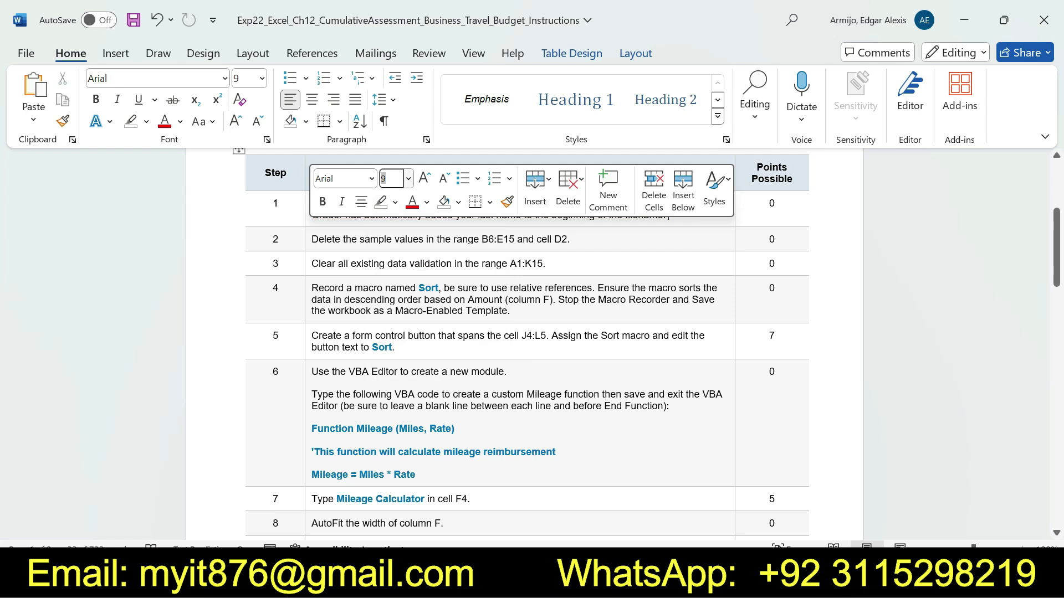
Step: Enlarge the step 2 instruction text to 16 points and highlight it in yellow
left_click(308, 239)
left_click(405, 187)
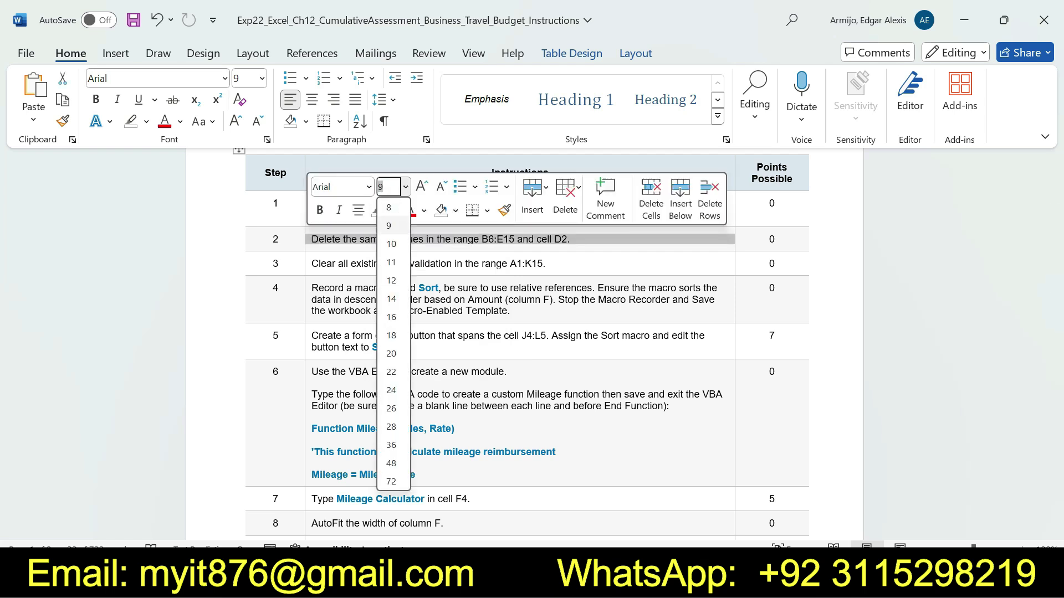
left_click(391, 317)
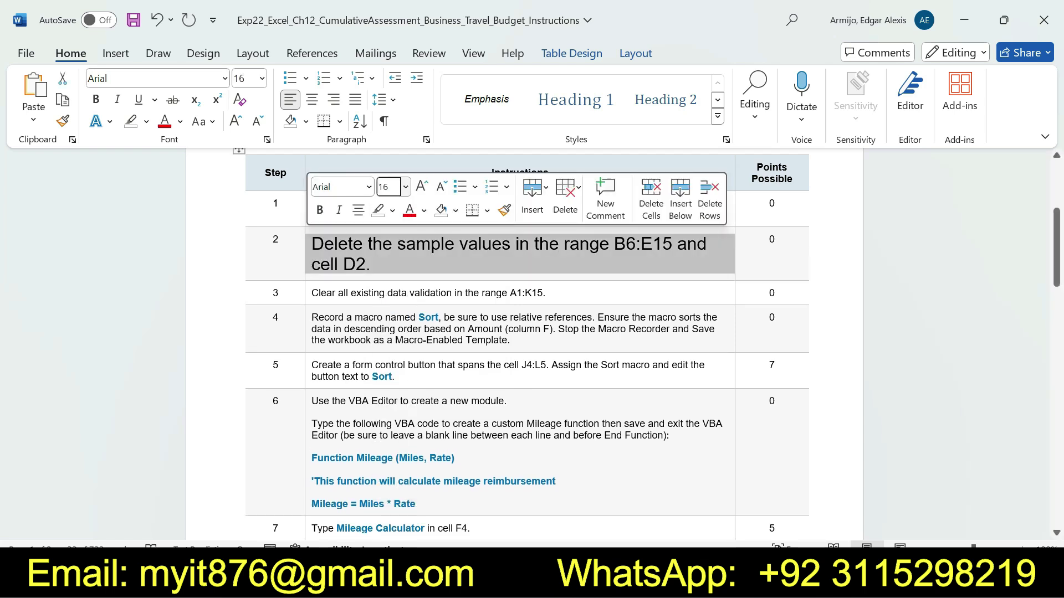
left_click(392, 211)
left_click(376, 264)
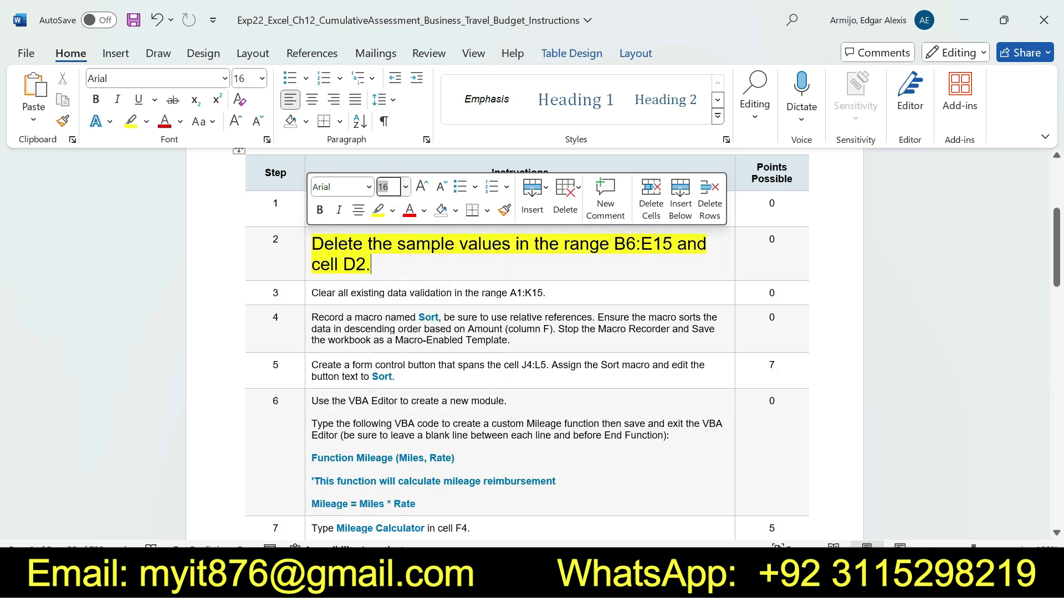
left_click_drag(312, 244, 677, 243)
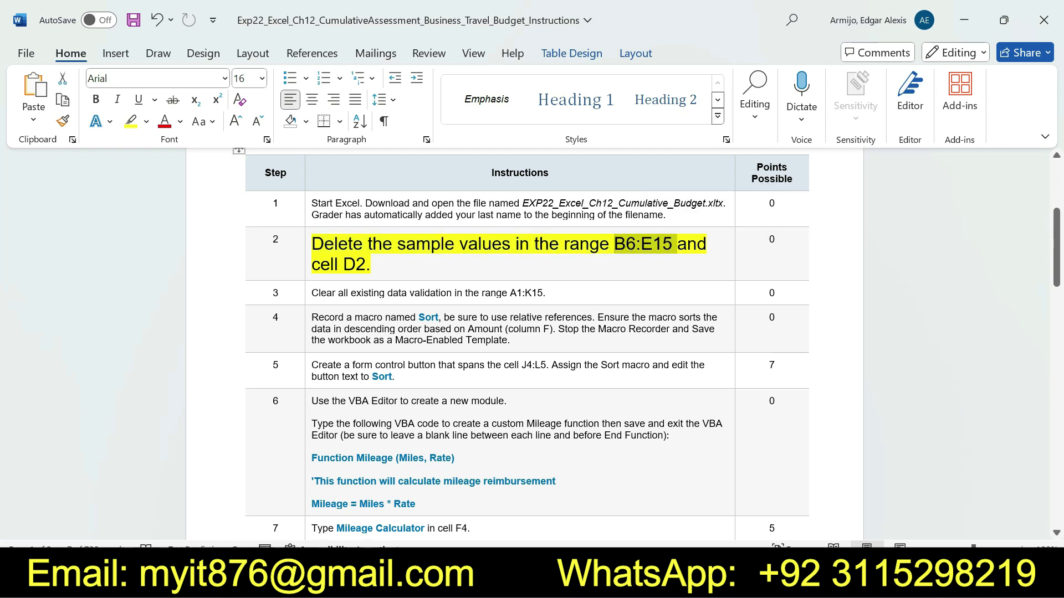
left_click_drag(312, 244, 677, 244)
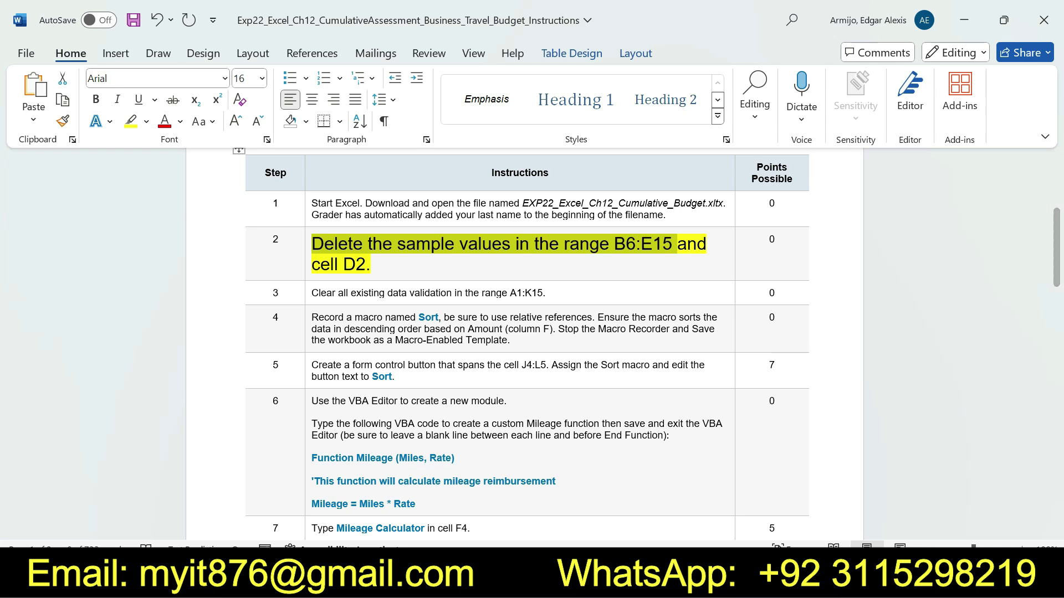
Step: Switch to the Excel budget workbook and delete the sample values in the range B6:E15
key("alt+Tab")
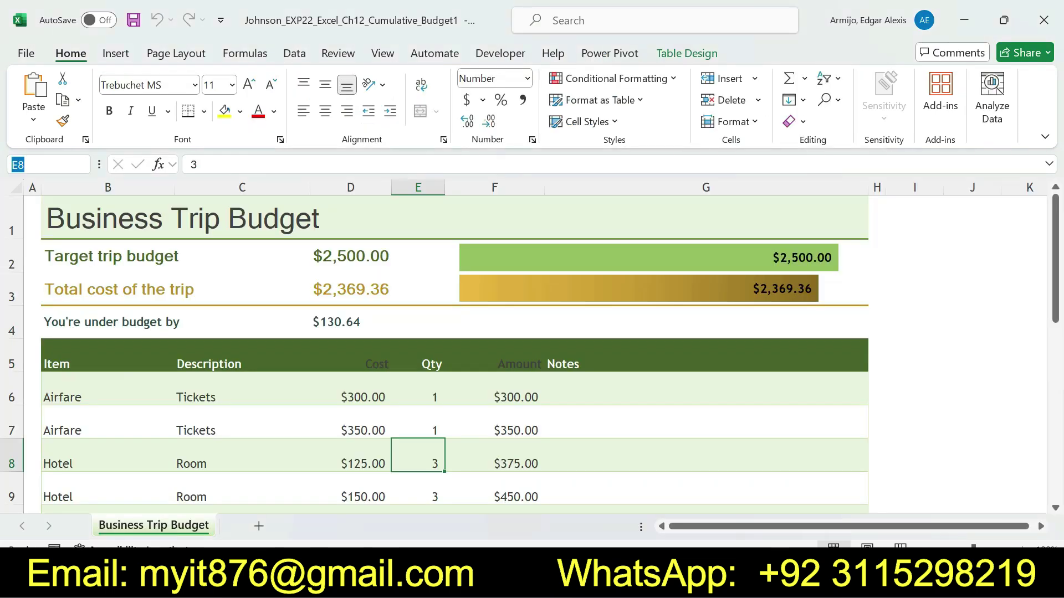
type("B6:E15")
key("Return")
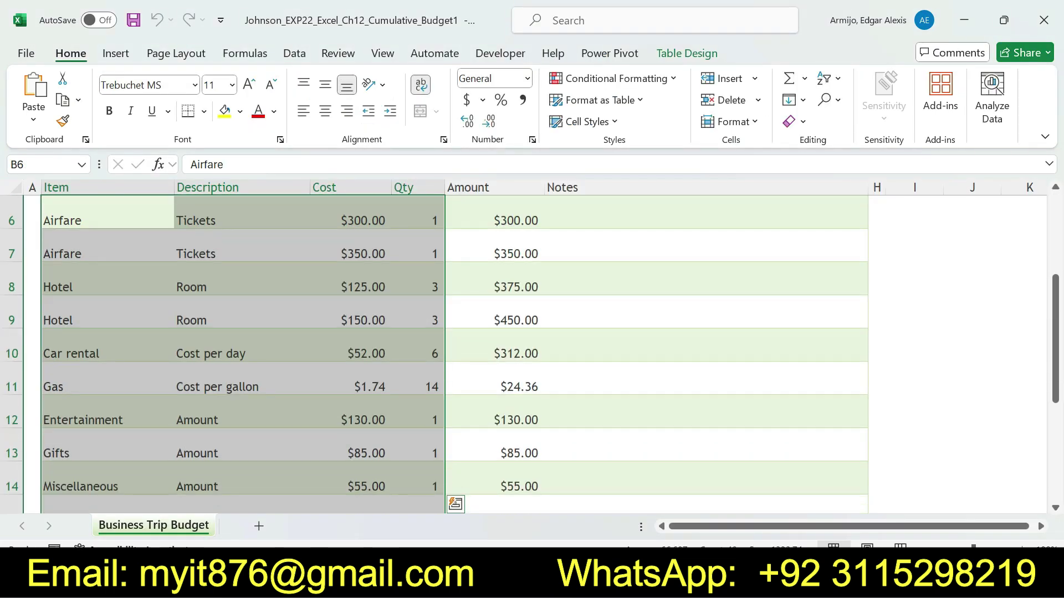
key("Delete")
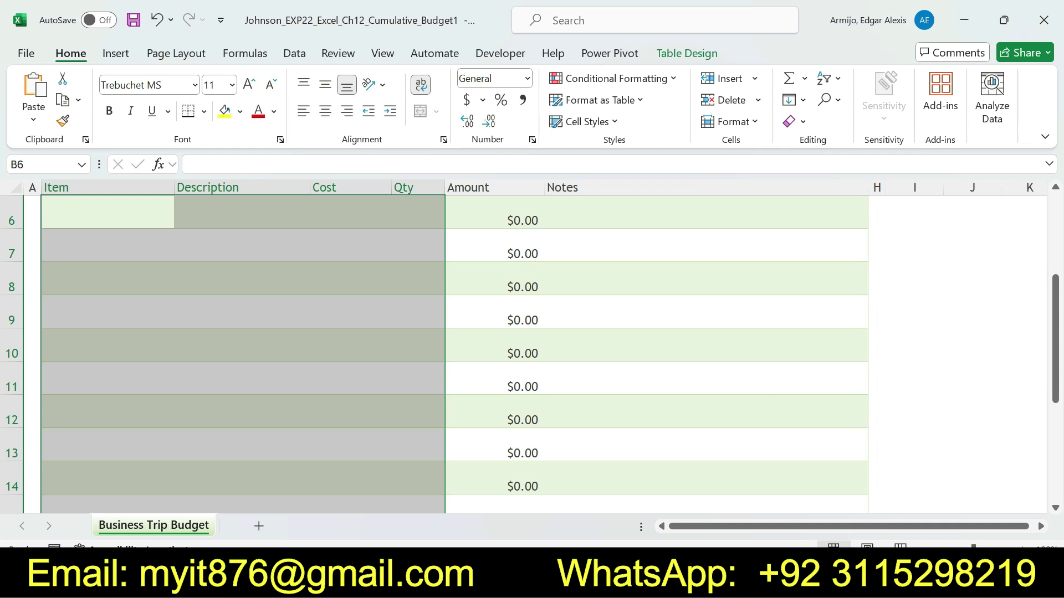
Step: Recheck step 2 in the Word instructions and delete the target trip budget value in cell D2 of the Excel workbook
scroll(529, 341, "up", 2)
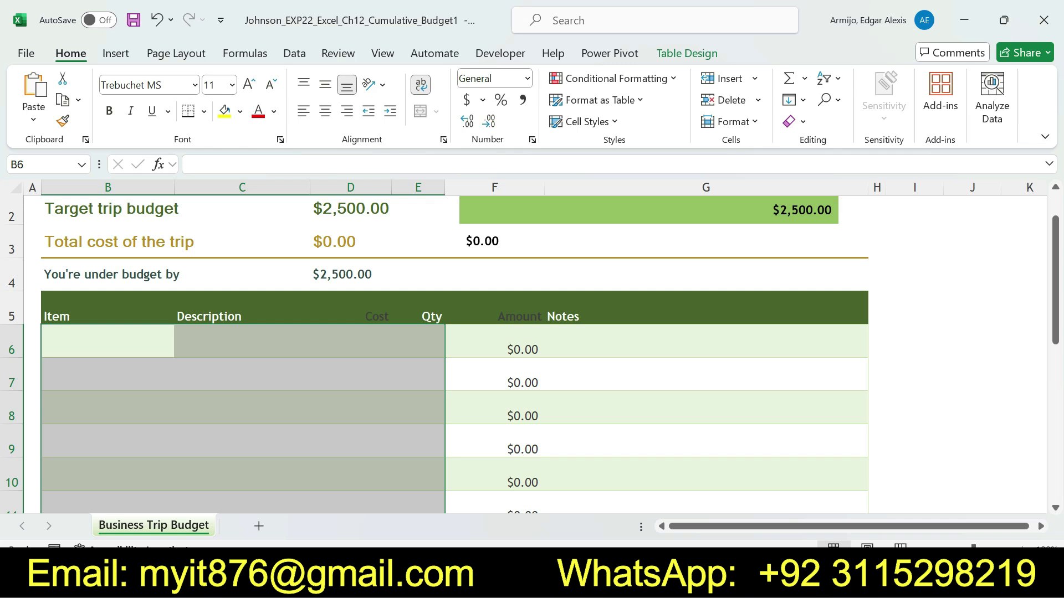
key("alt+Tab")
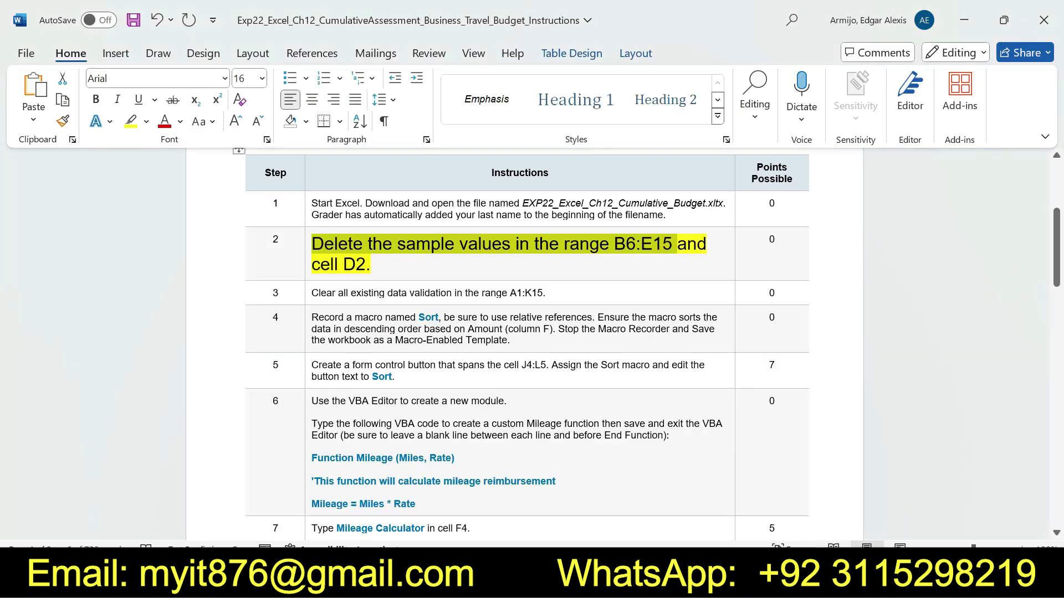
left_click_drag(329, 265, 369, 265)
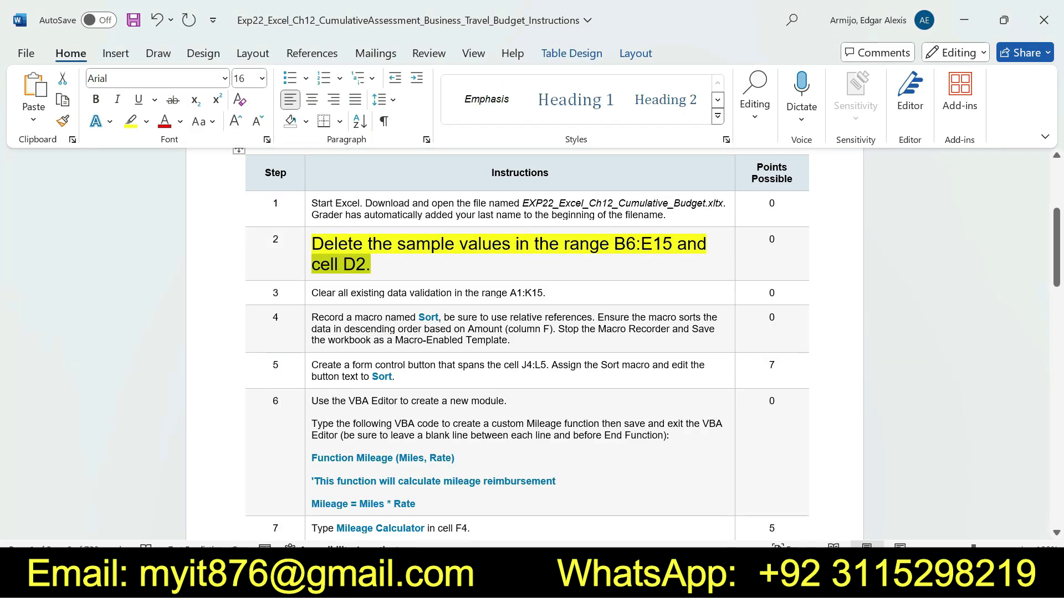
key("alt+Tab")
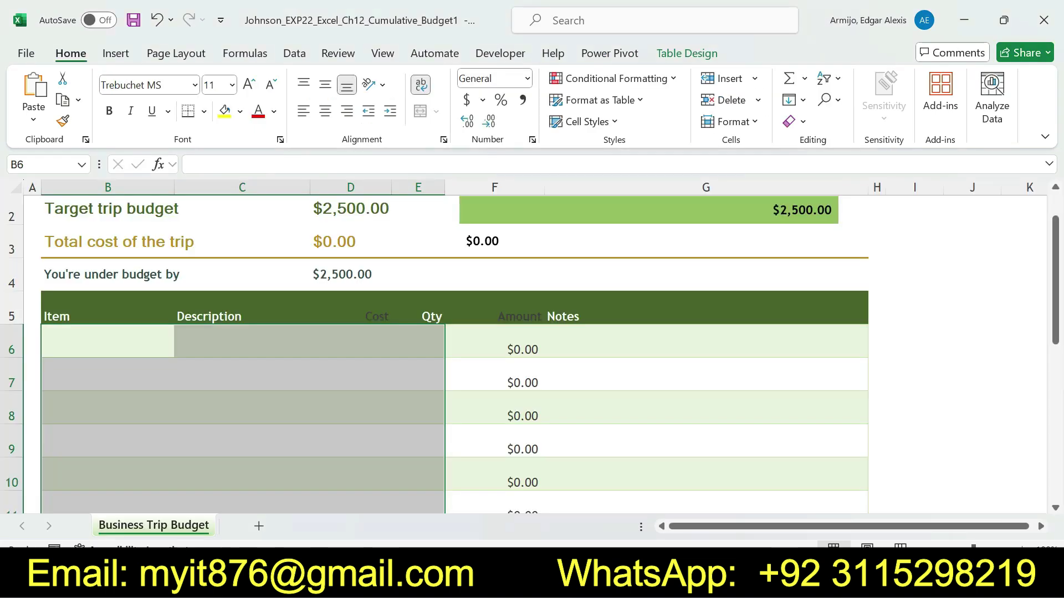
left_click(363, 210)
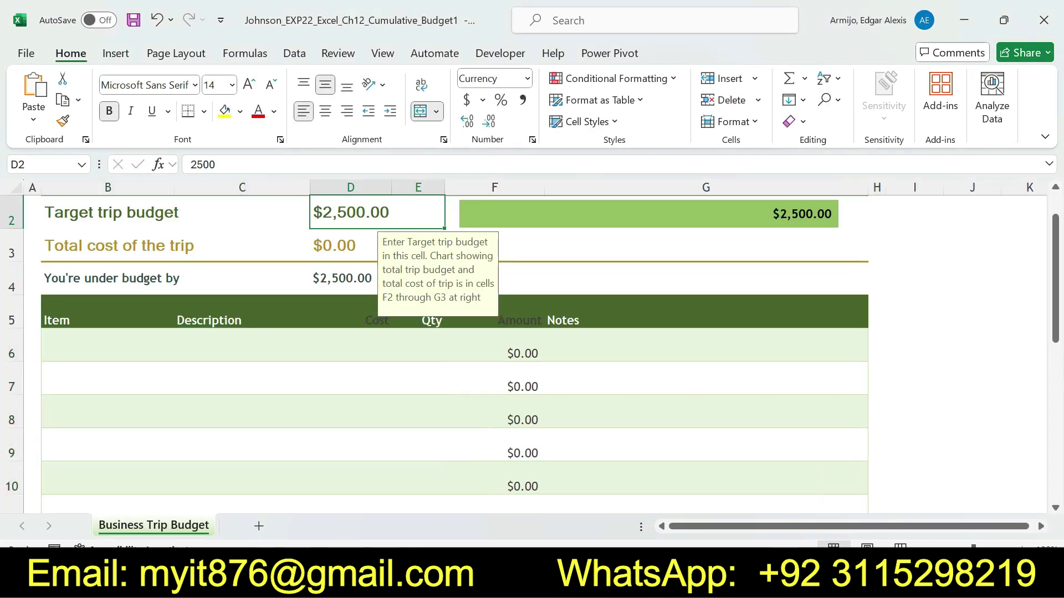
key("Delete")
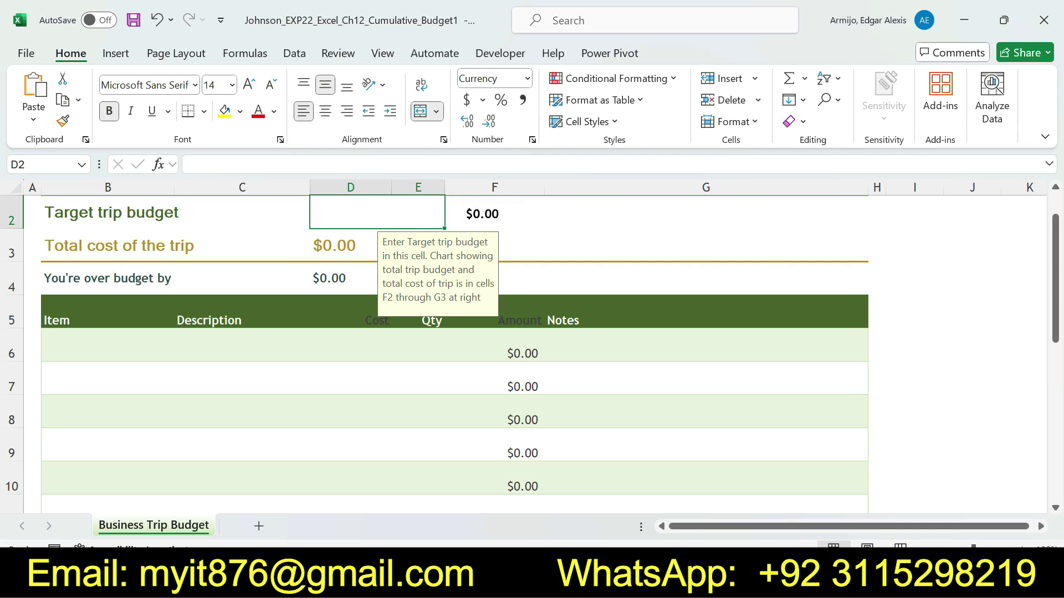
left_click(706, 412)
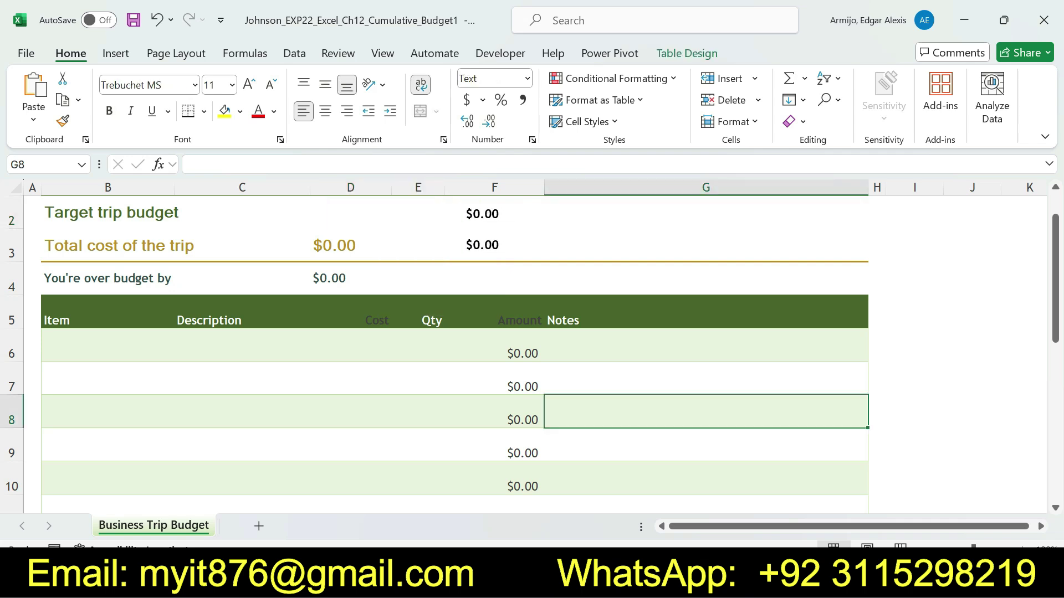
Step: Switch to the Word instructions and restore the step 2 text to 9 points without highlighting
key("alt+Tab")
left_click_drag(312, 265, 310, 244)
left_click(409, 192)
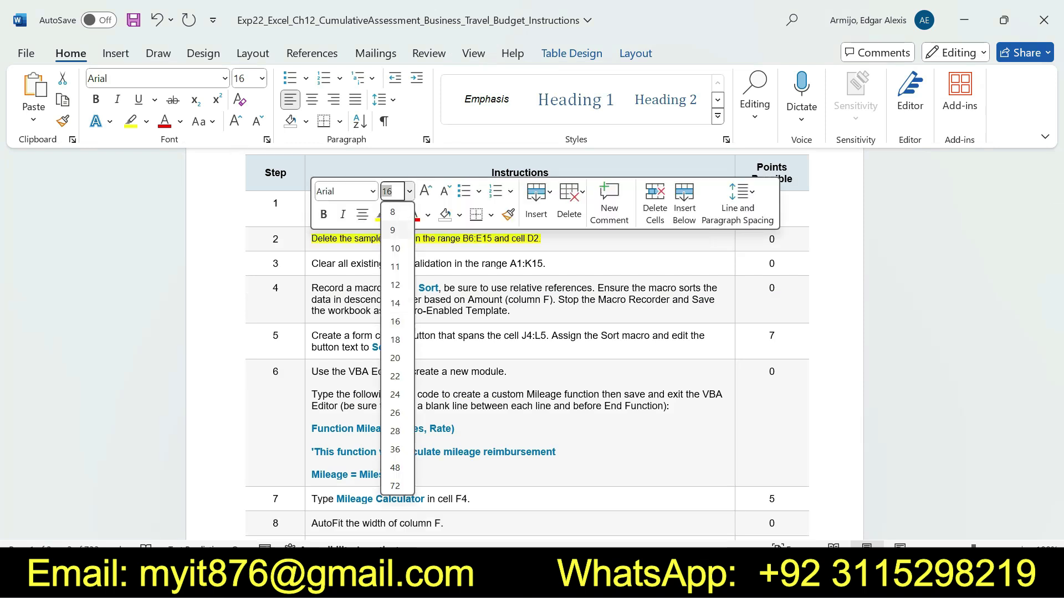
left_click(392, 230)
left_click(397, 215)
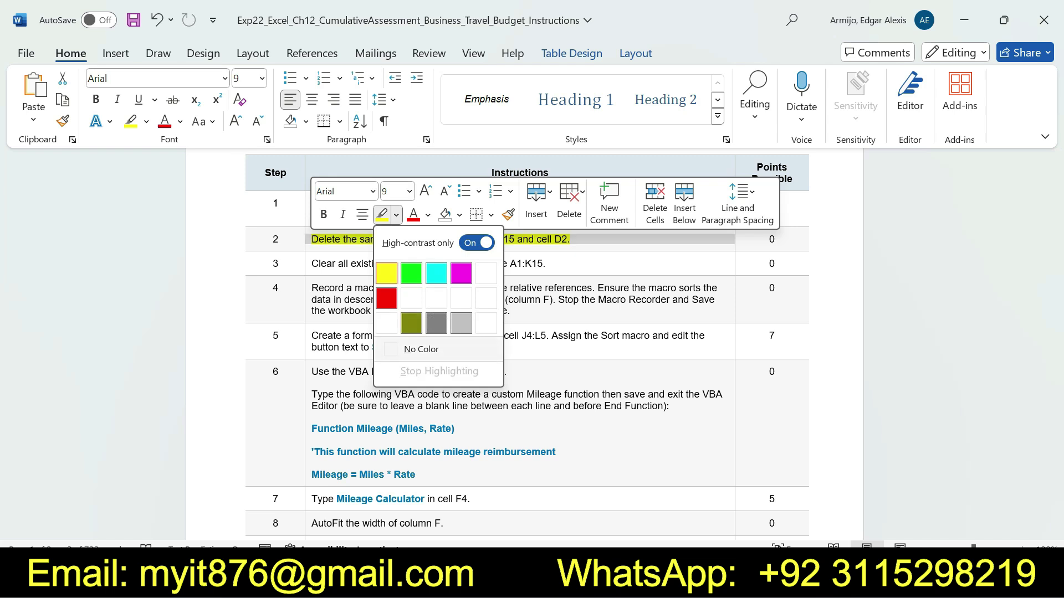
left_click(421, 349)
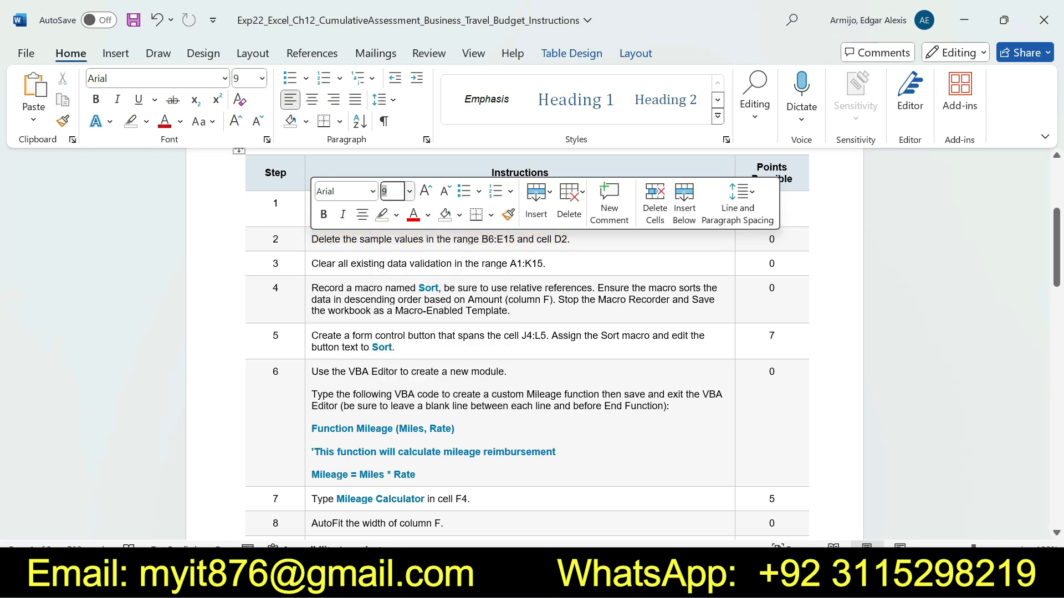
Step: Enlarge the step 3 instruction text to 16 points, highlight it in yellow and read it through
left_click_drag(547, 265, 309, 263)
left_click(407, 210)
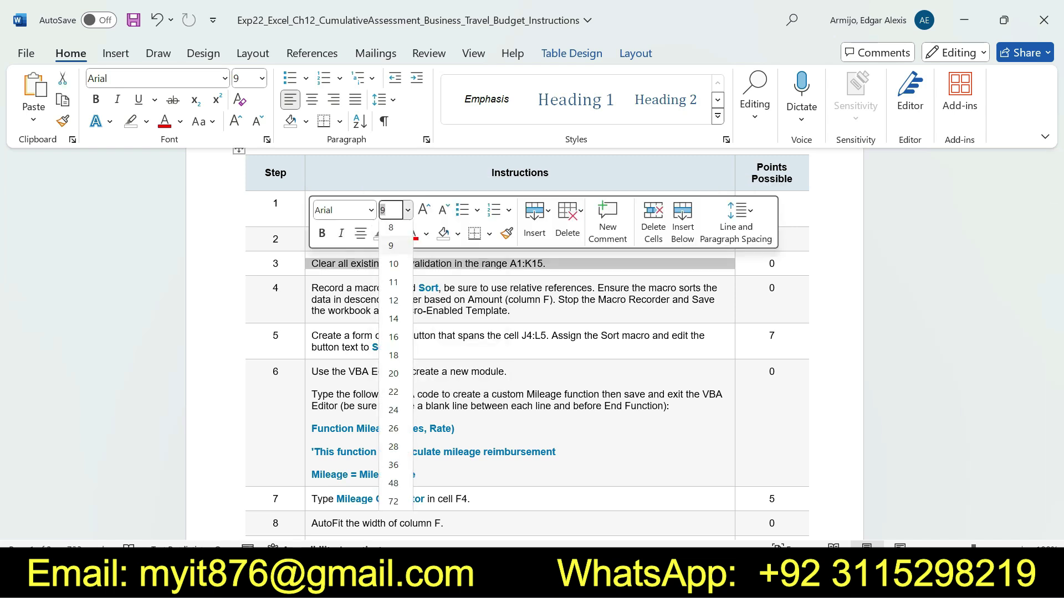
left_click(393, 340)
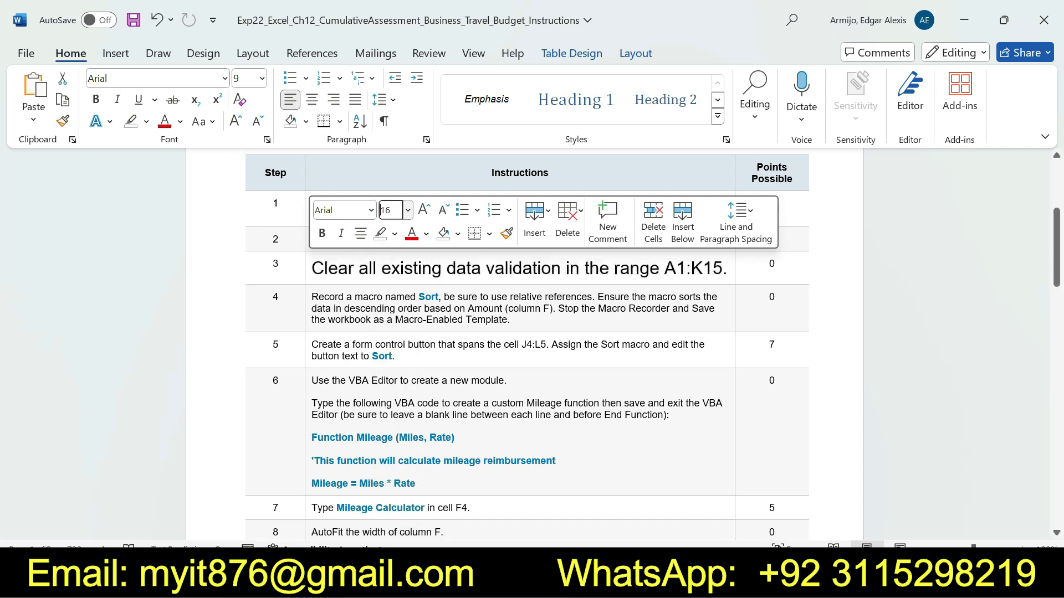
left_click(393, 233)
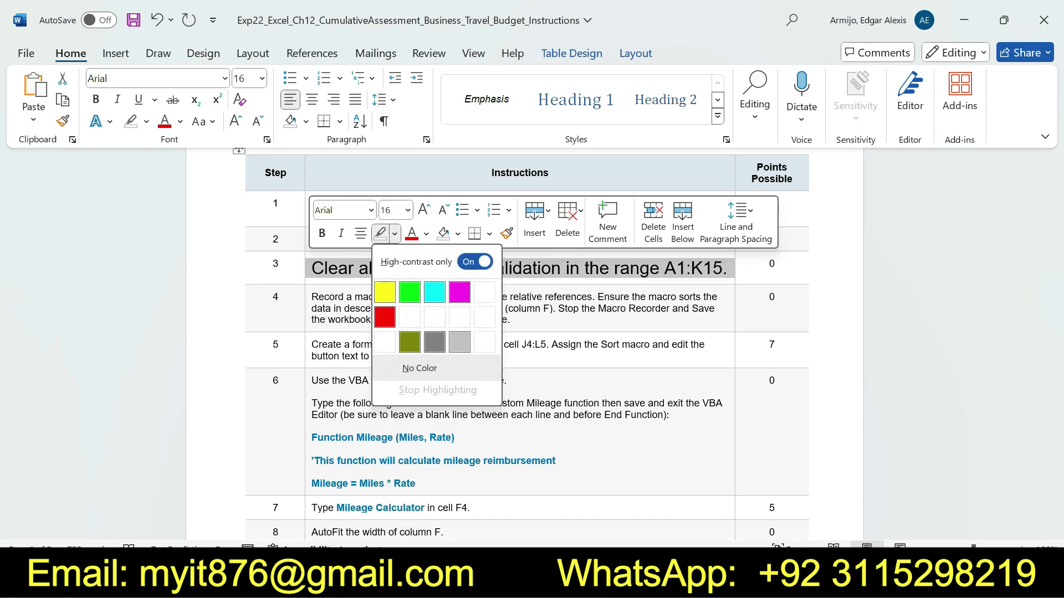
left_click(386, 290)
left_click_drag(311, 269, 723, 268)
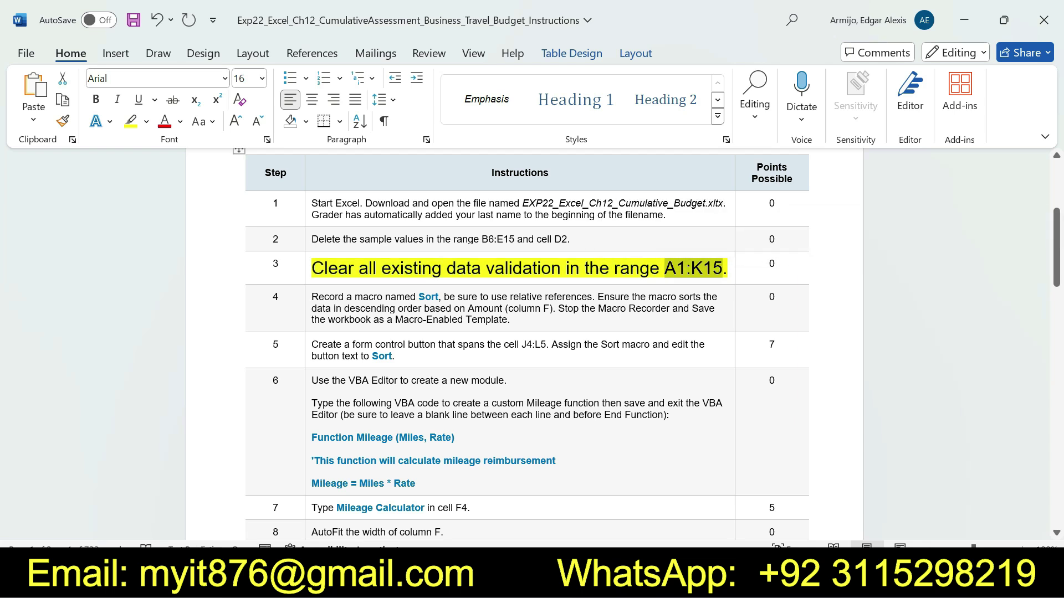
left_click_drag(311, 268, 723, 268)
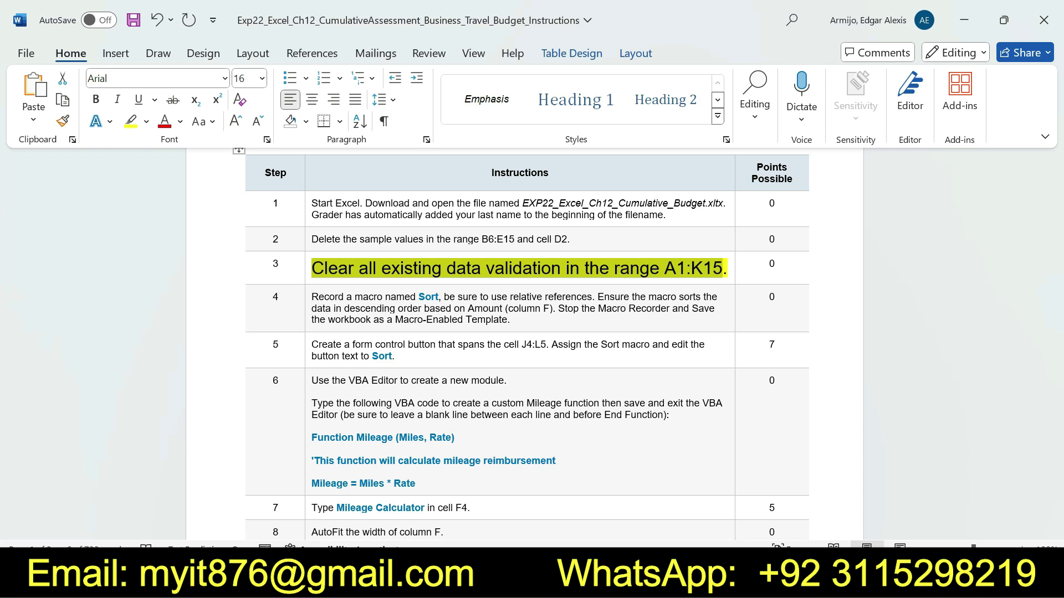
Step: Switch to the Excel workbook and open Data Validation for the range A1:K15, agreeing to erase the current mixed settings
key("alt+Tab")
left_click(47, 164)
type("A1:K15")
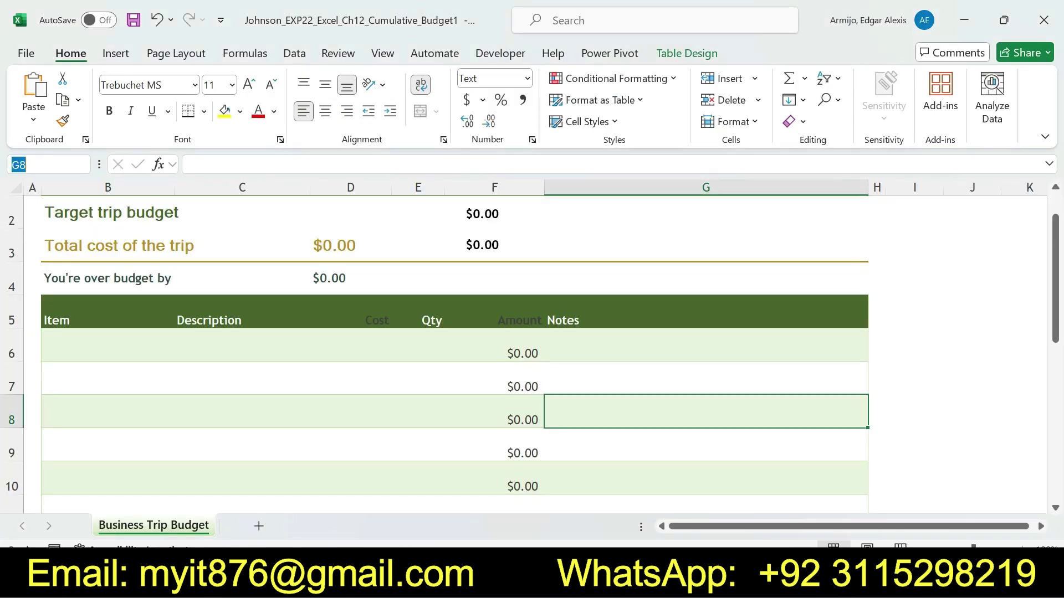
key("Return")
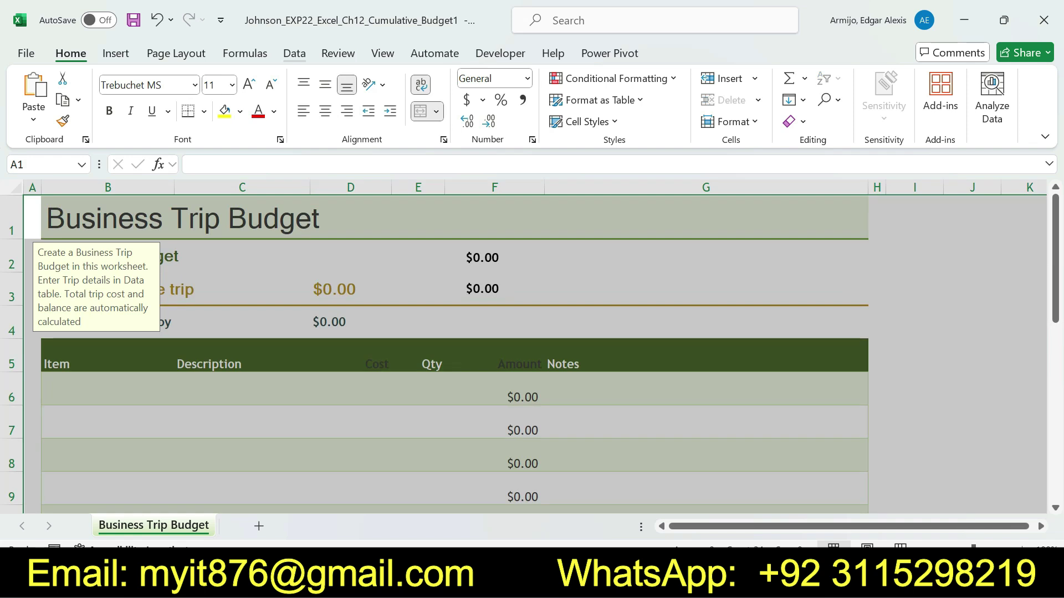
left_click(294, 53)
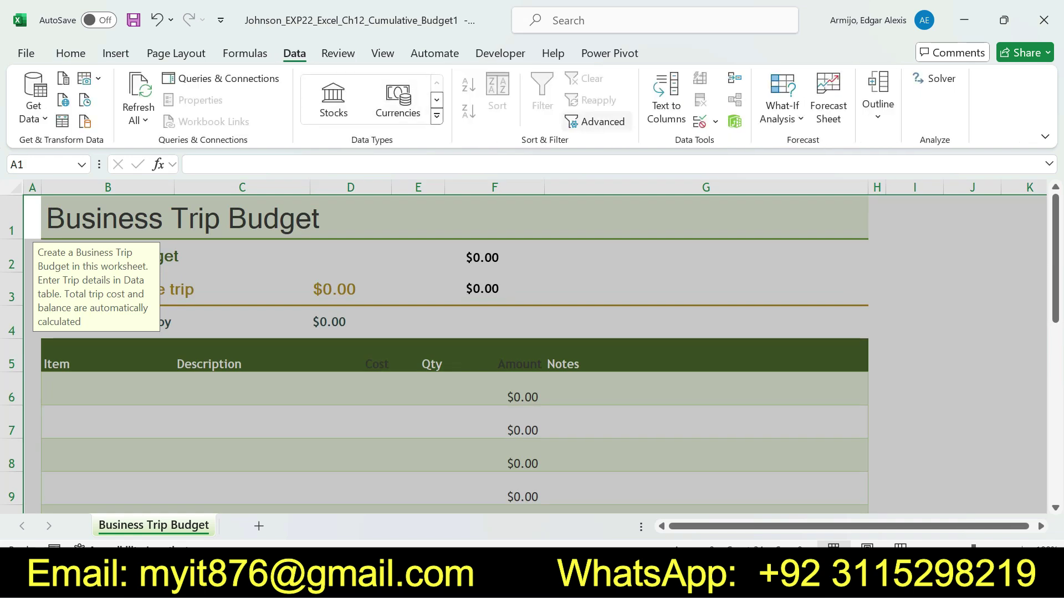
left_click(715, 121)
left_click(737, 142)
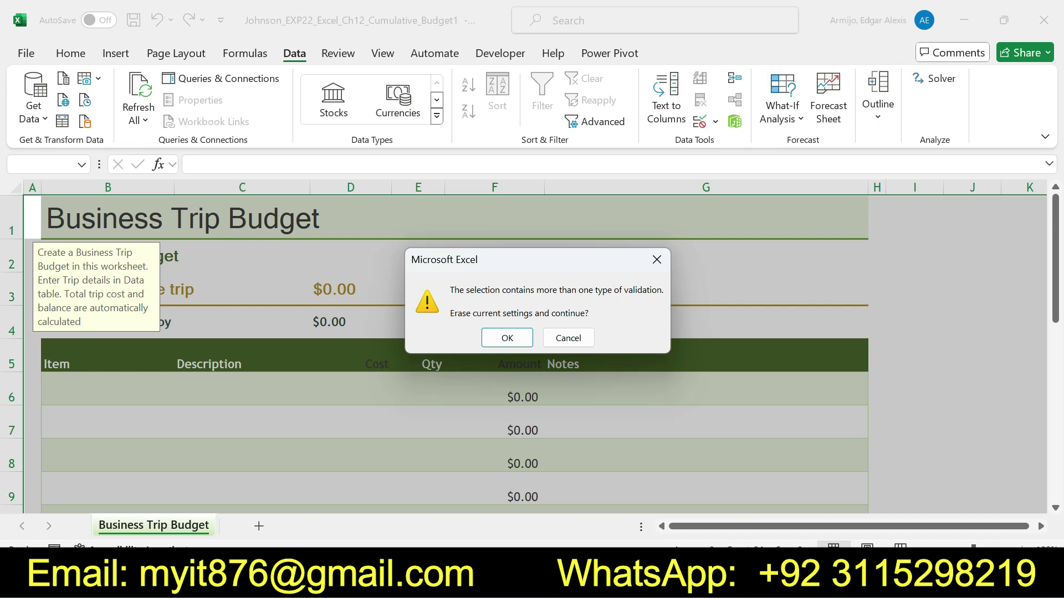
key("Return")
Step: Clear all validation criteria, input messages and error alerts for the selected range and apply the change
key("alt+c")
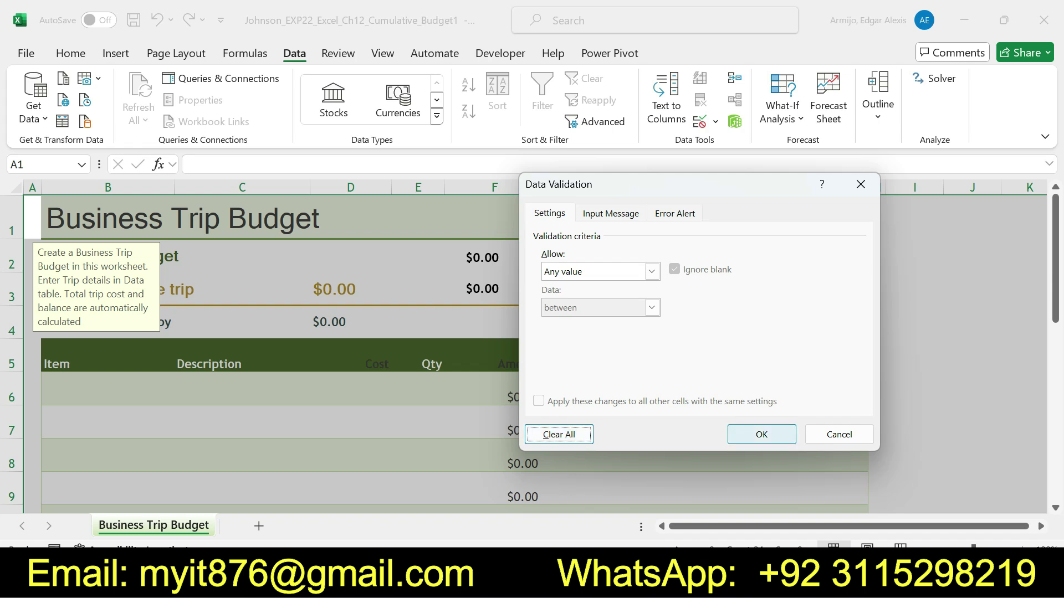
key("ctrl+Tab")
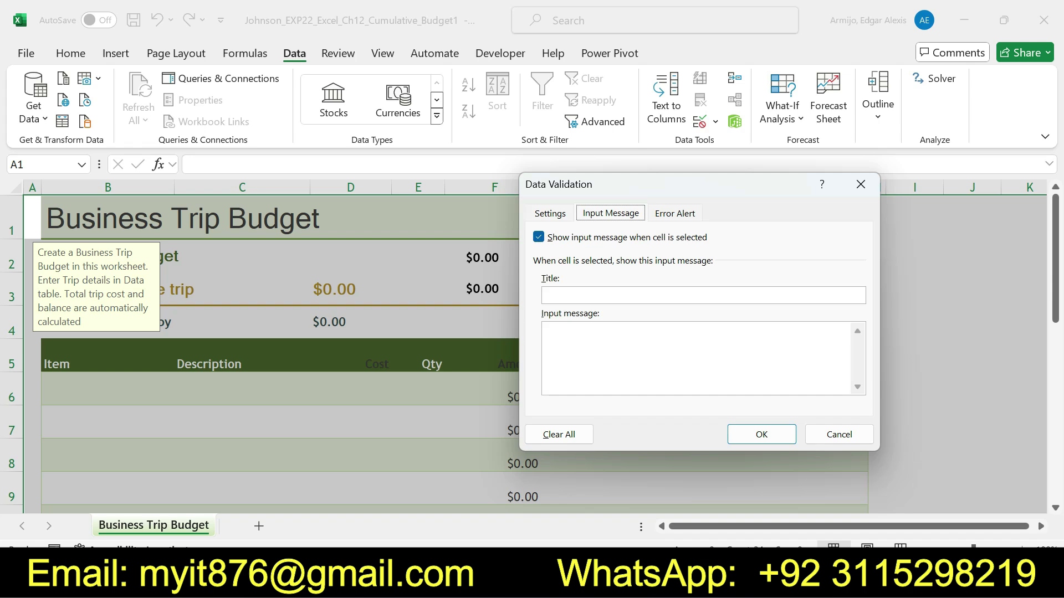
key("ctrl+Tab")
key("ctrl+Tab")
key("alt+c")
key("Return")
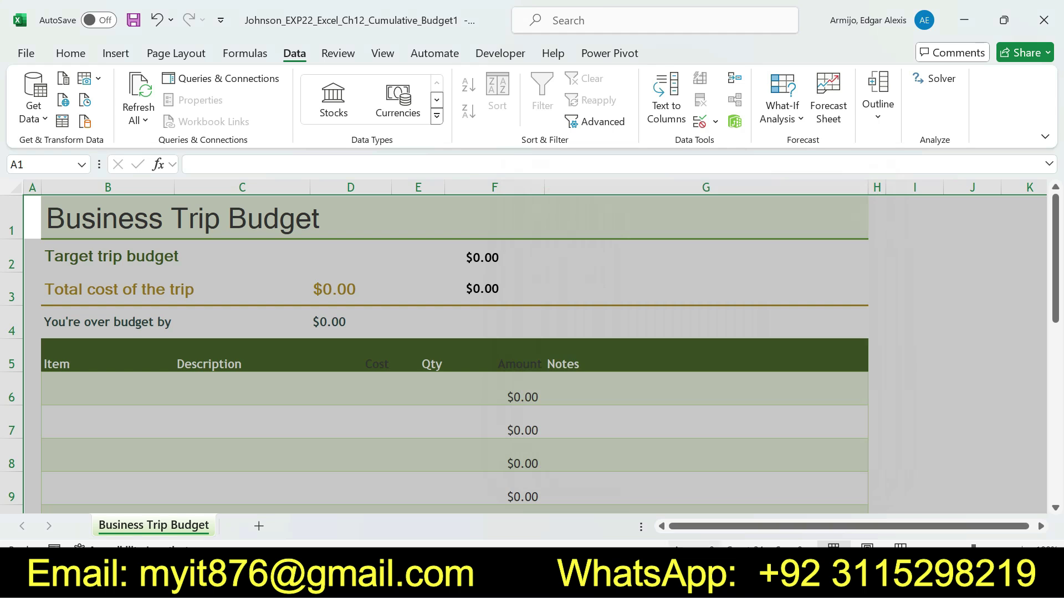
Step: Return to the Word instructions and reset the step 3 text to 9 points with no highlight color
key("alt+Tab")
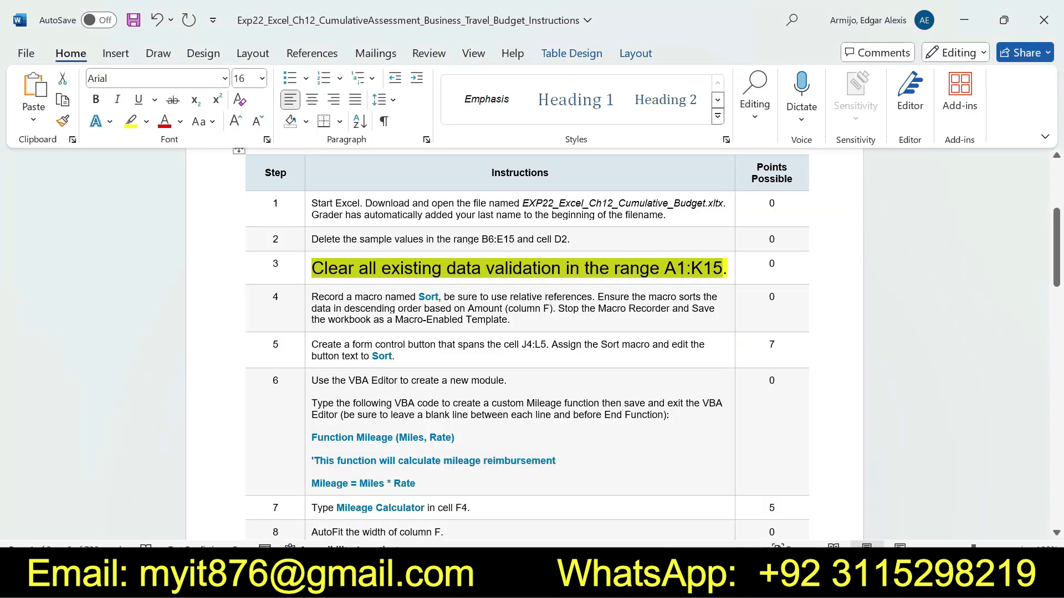
left_click(308, 268)
left_click(409, 209)
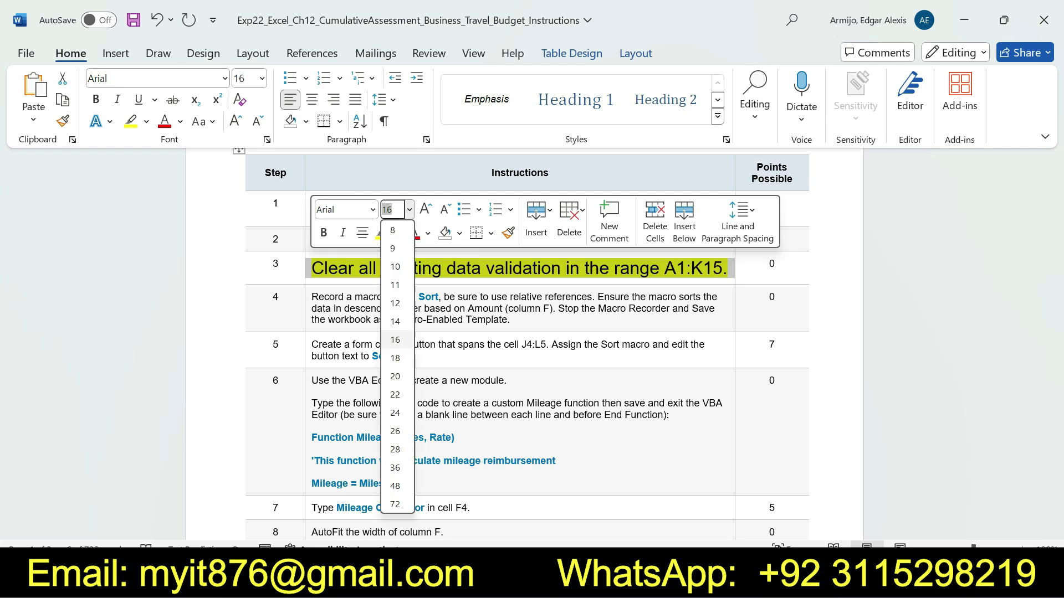
left_click(392, 249)
left_click(396, 233)
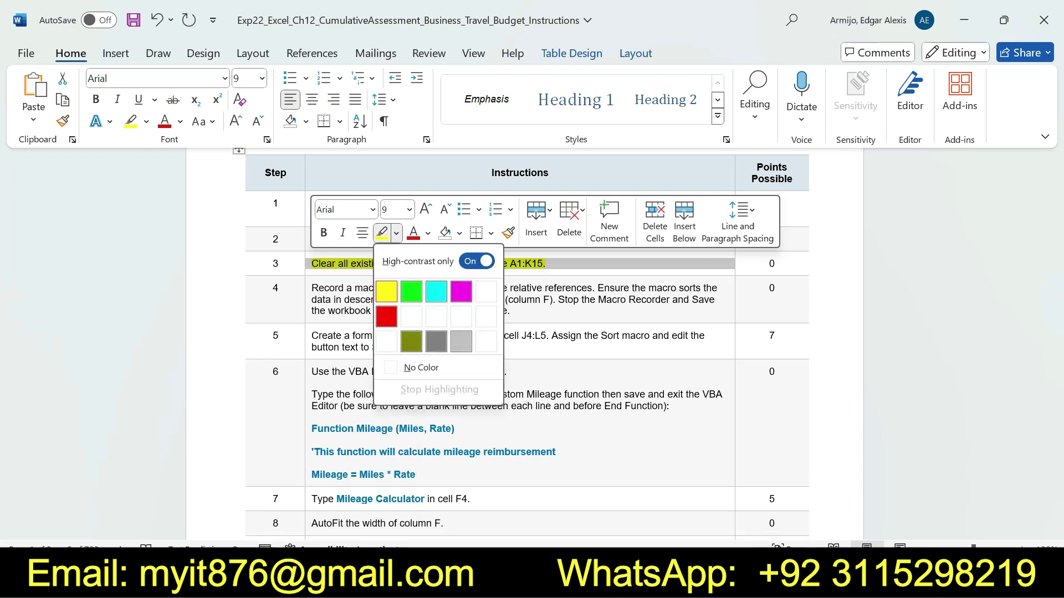
left_click(421, 368)
Step: Enlarge the step 4 instruction text to 16 points, highlight it in yellow and read its macro name requirement
left_click(308, 299)
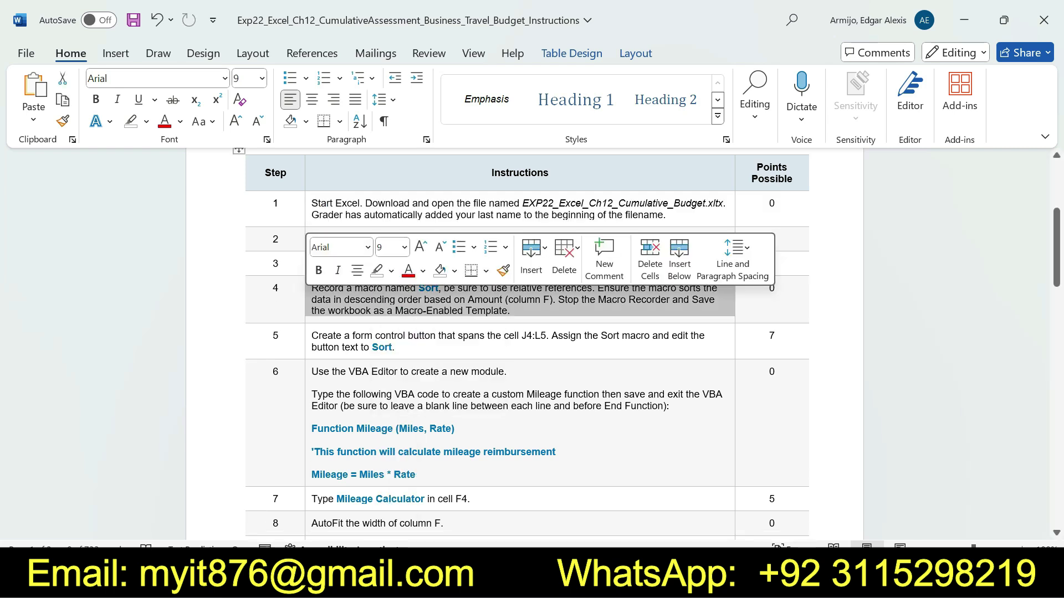
left_click(404, 247)
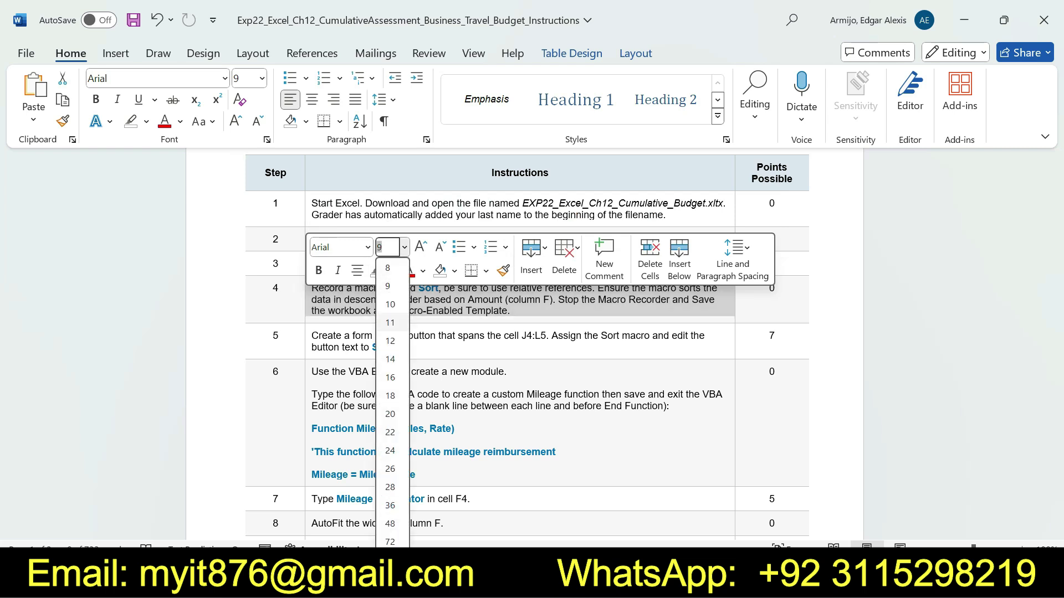
left_click(390, 377)
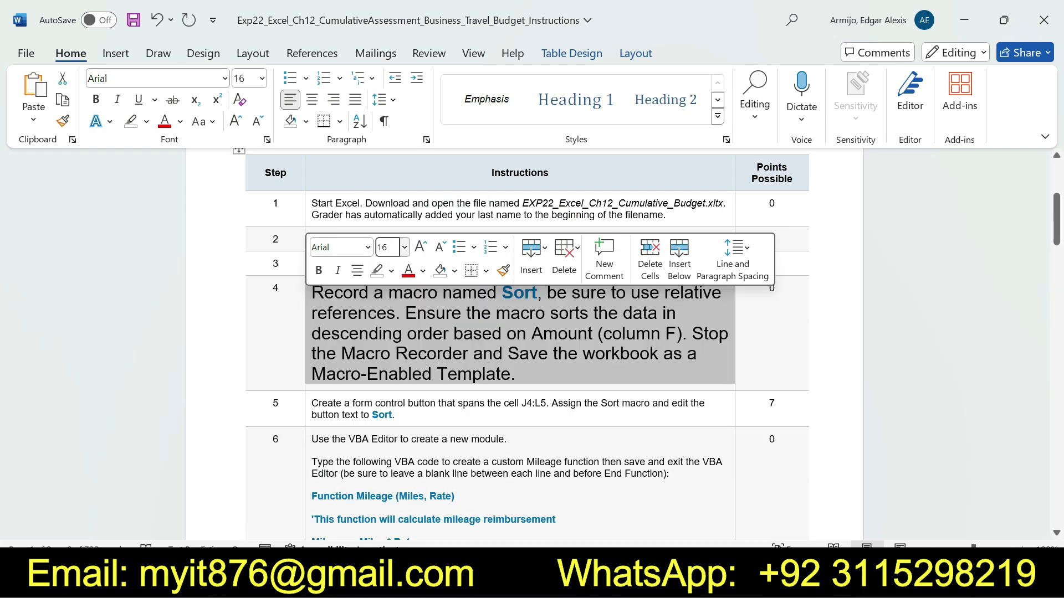
left_click(391, 271)
left_click(383, 326)
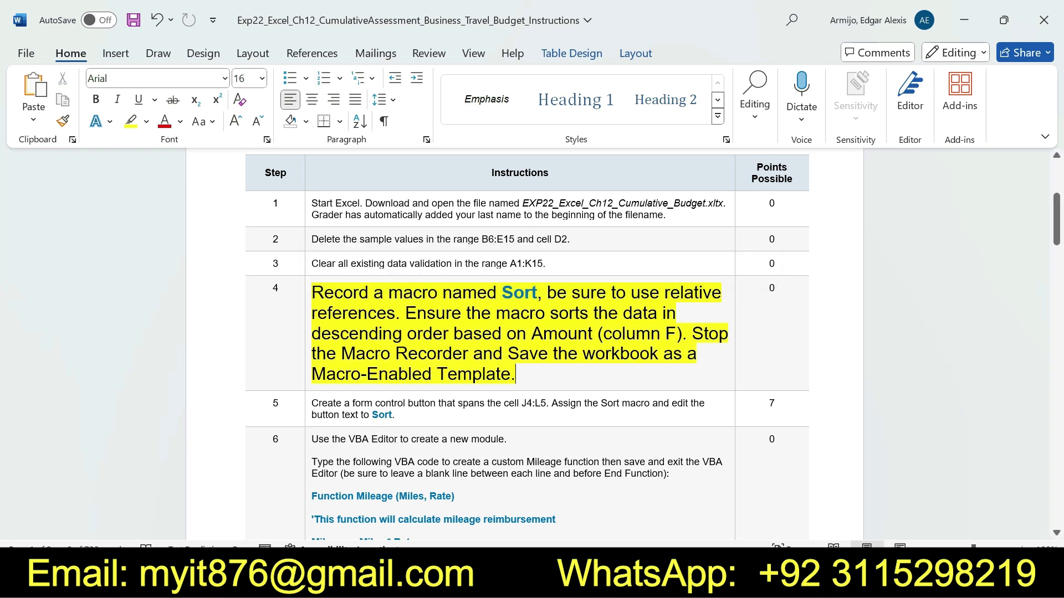
left_click_drag(312, 293, 537, 293)
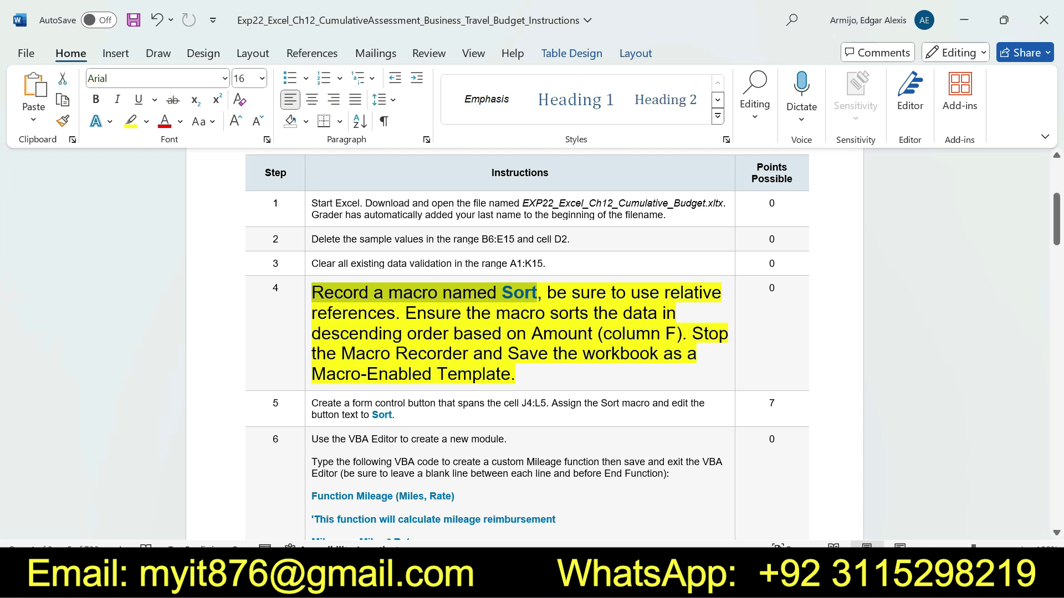
Step: Switch to the Excel workbook, select the title cell B1 and start recording a macro named Sort, stored in This Workbook
key("alt+Tab")
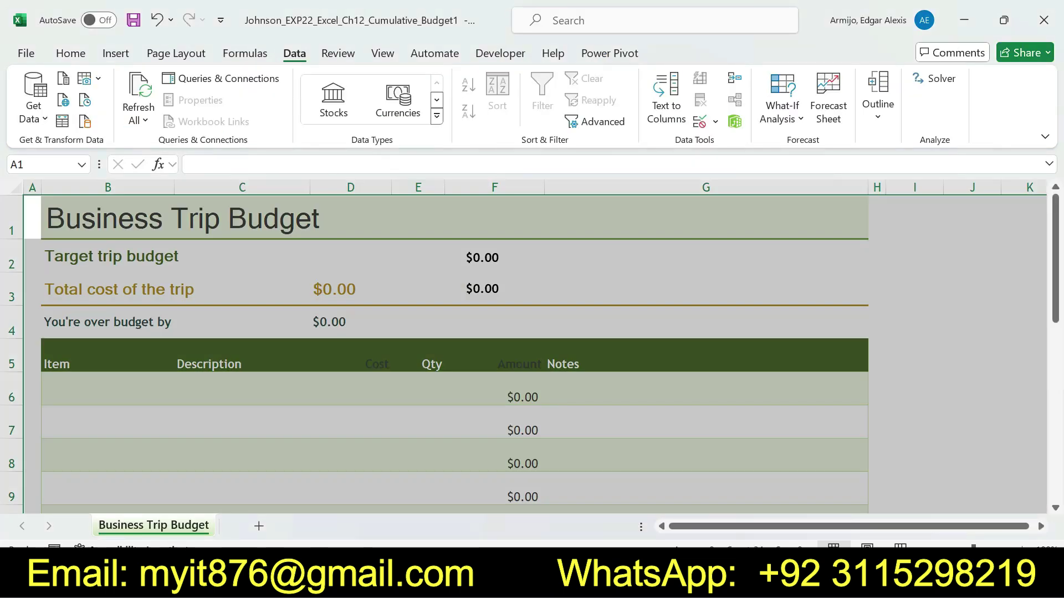
left_click(454, 218)
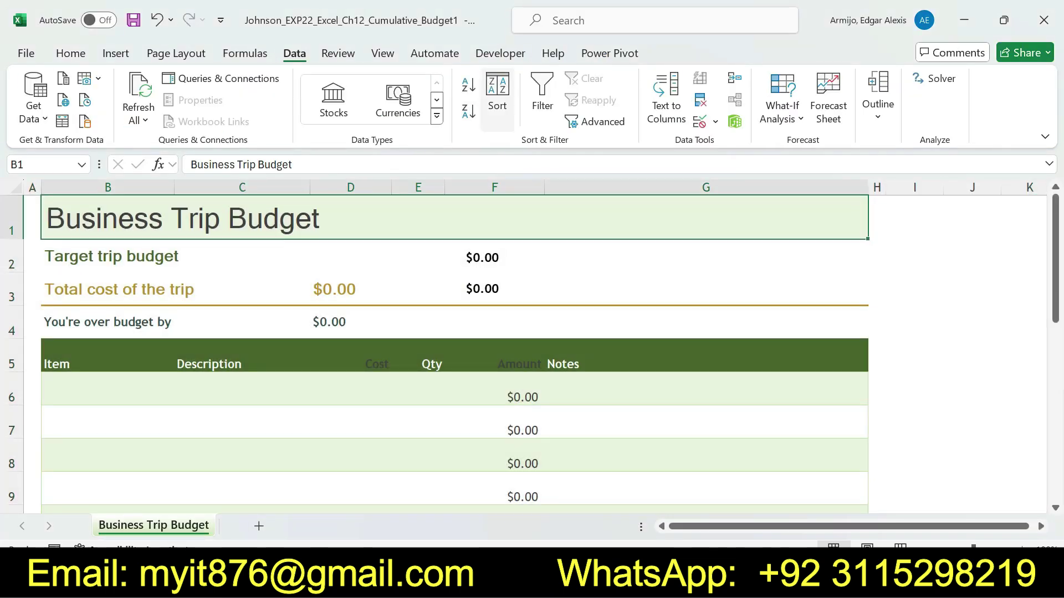
left_click(500, 53)
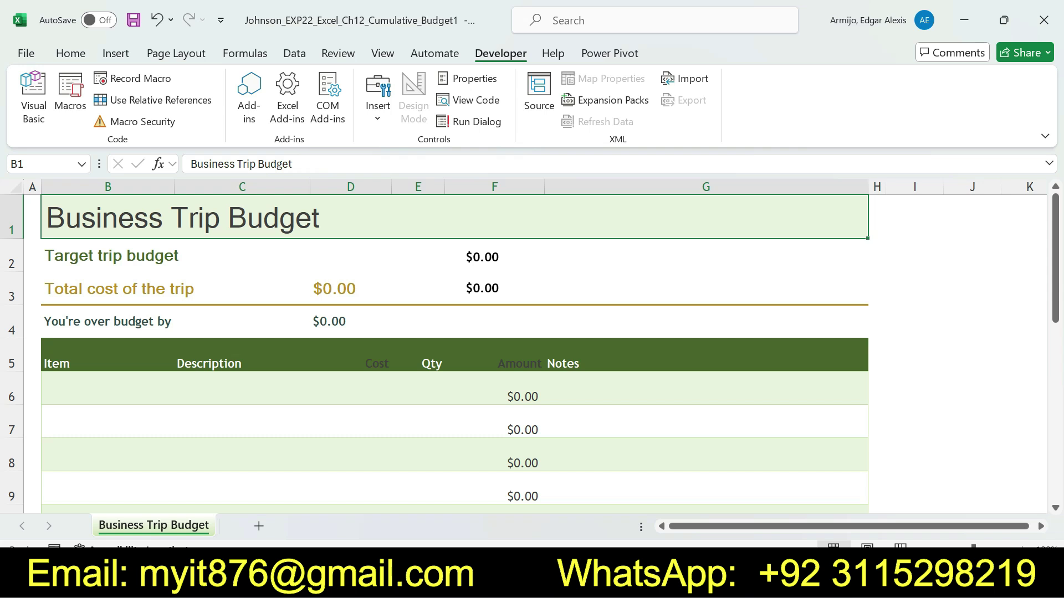
key("shift+F10")
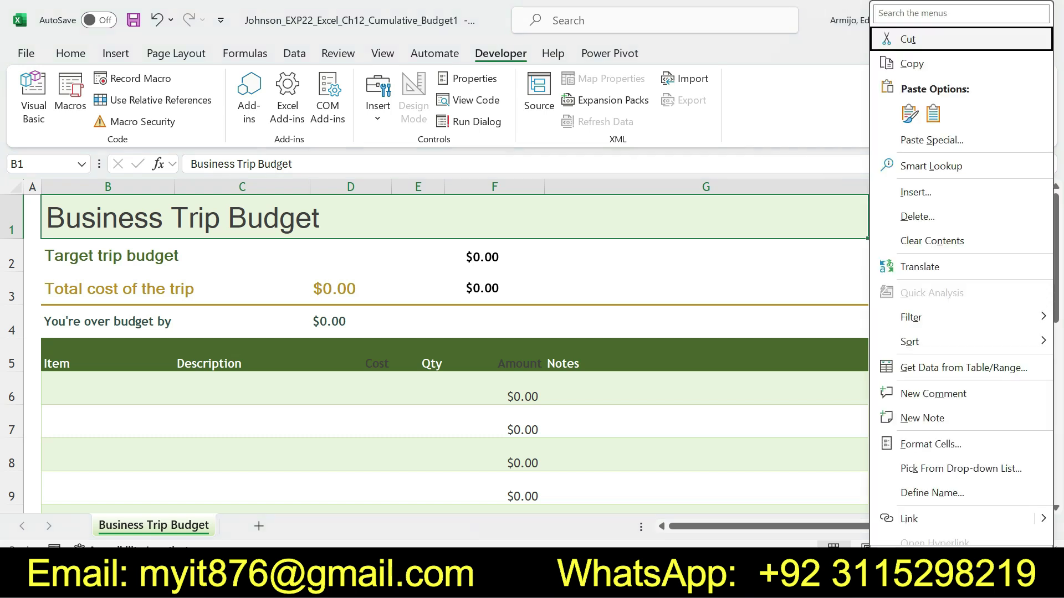
key("Escape")
left_click(133, 79)
key("BackSpace")
type("D")
key("BackSpace")
type("Sort")
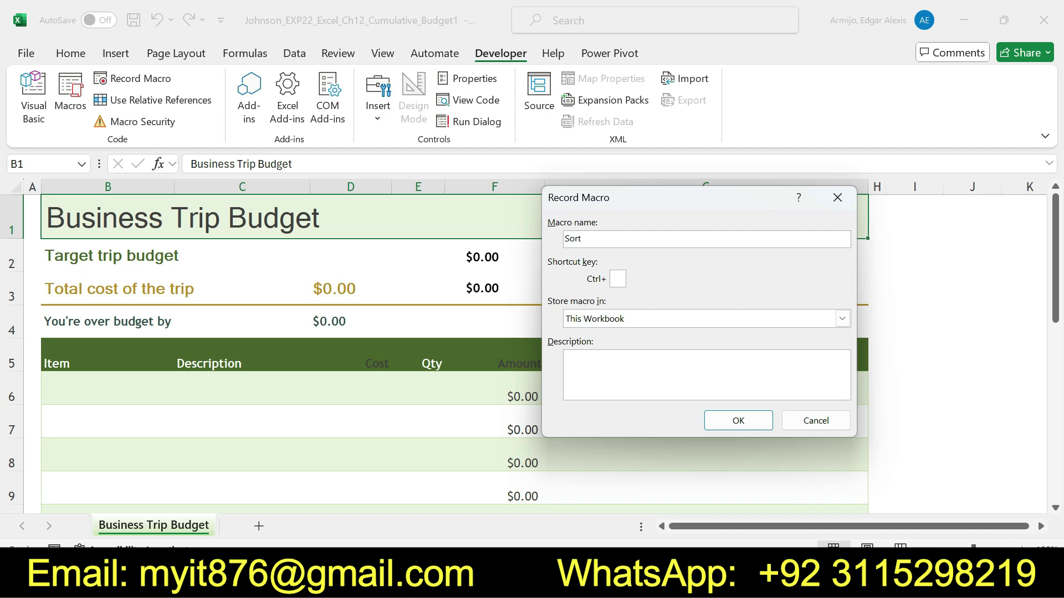
key("Return")
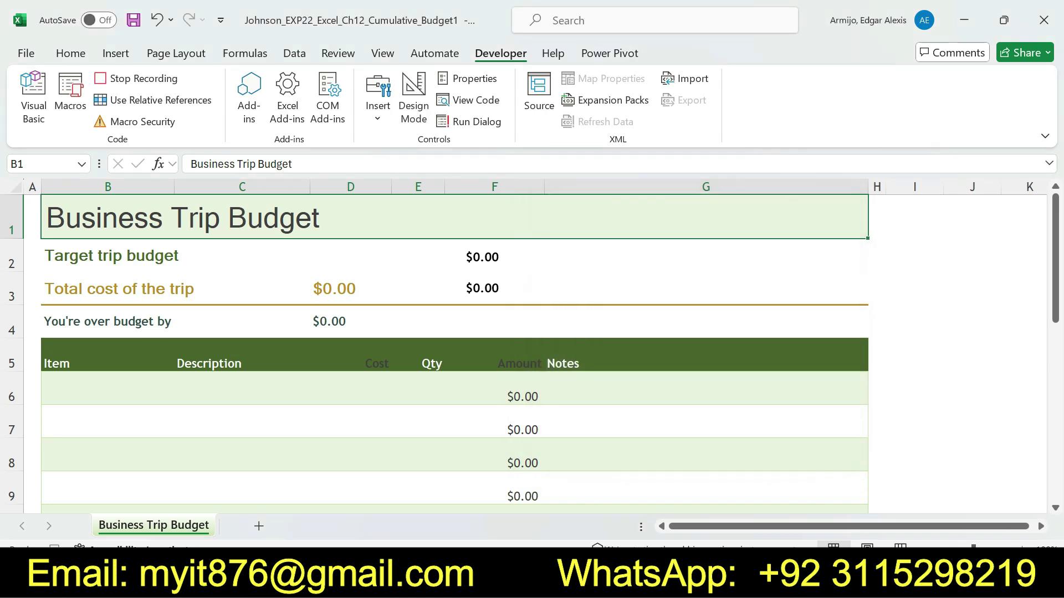
Step: Recheck the relative reference and sort order requirements of step 4 in the Word instructions, and return to Excel
key("alt+Tab")
left_click_drag(547, 294, 676, 334)
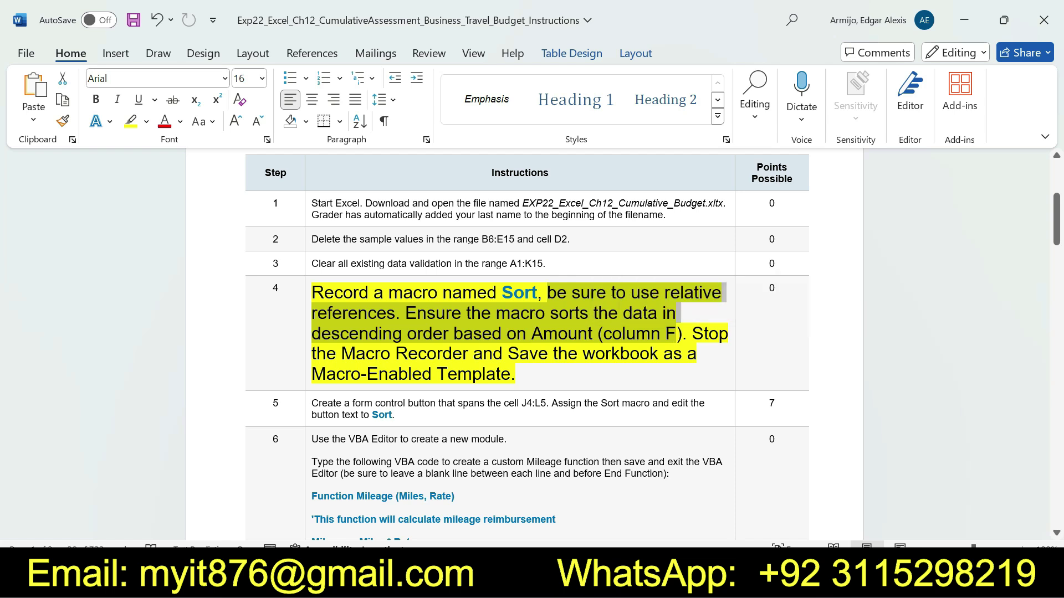
key("alt+Tab")
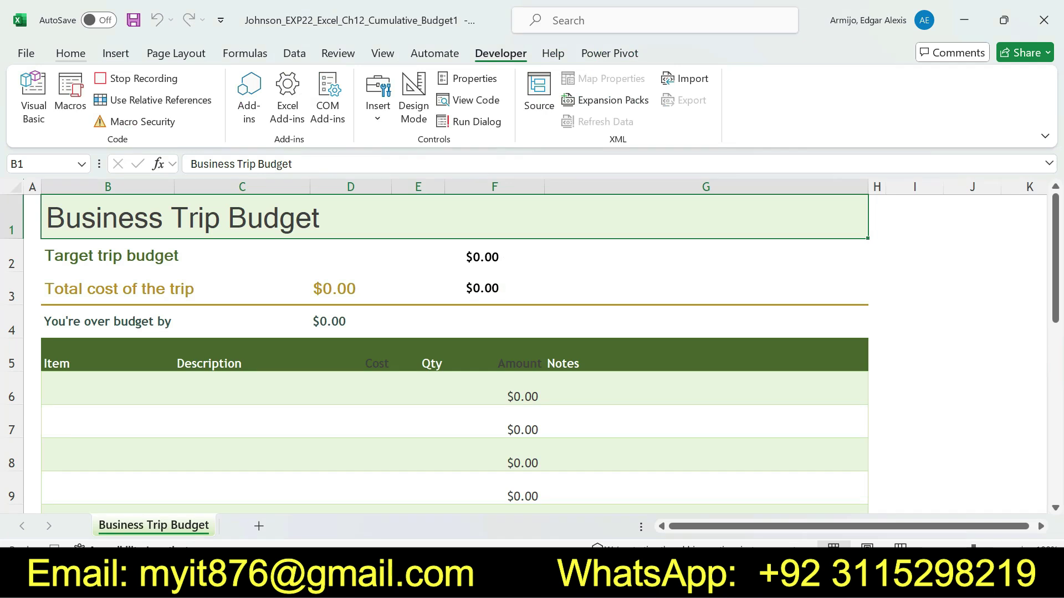
Step: Select the table's Amount values F6:F15 and sort them from largest to smallest while the macro records
left_click(70, 53)
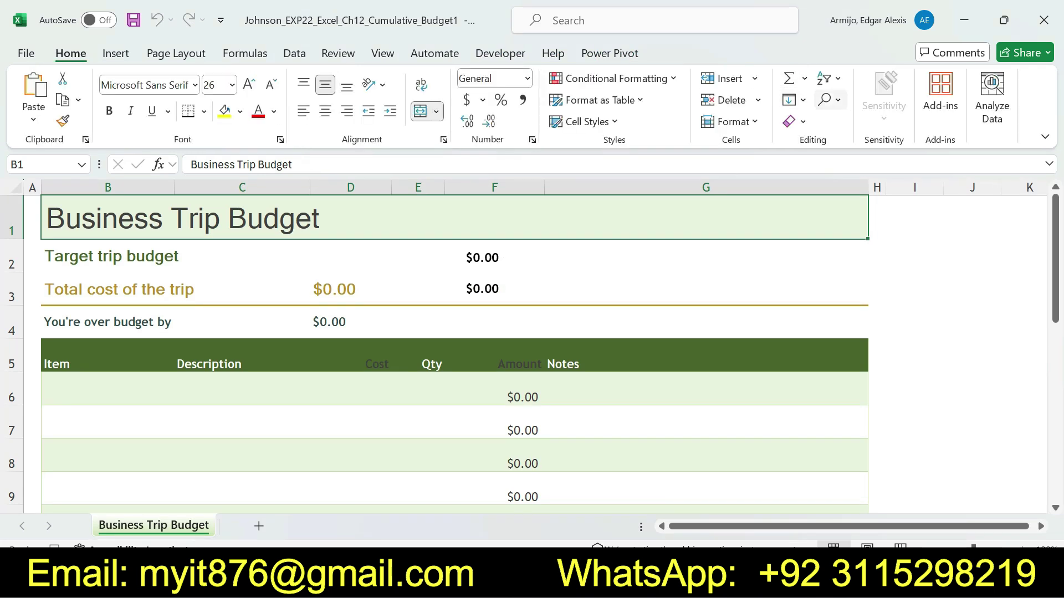
left_click(828, 78)
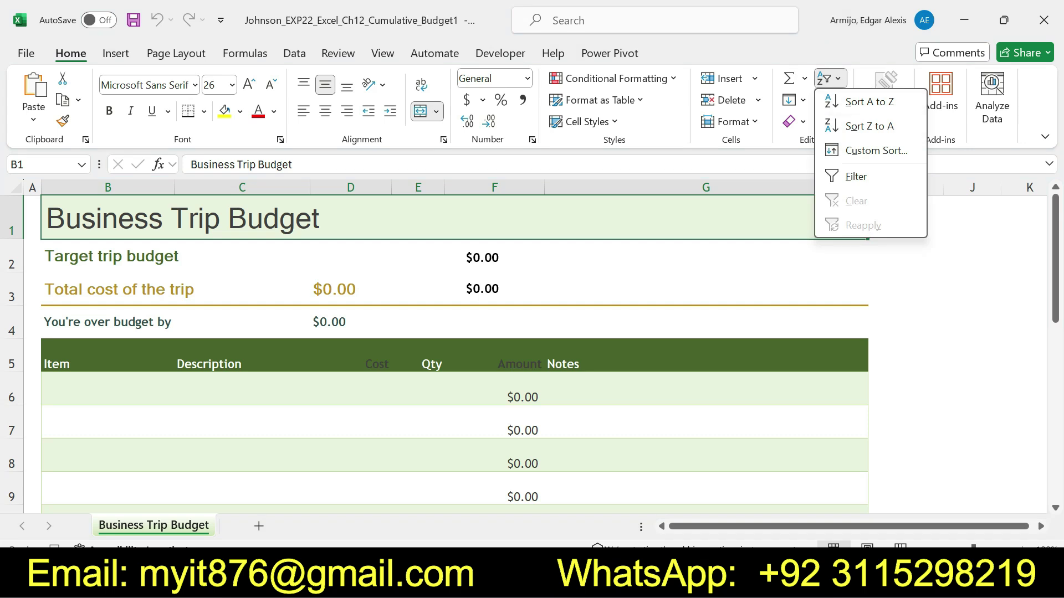
key("Escape")
left_click_drag(494, 397, 543, 424)
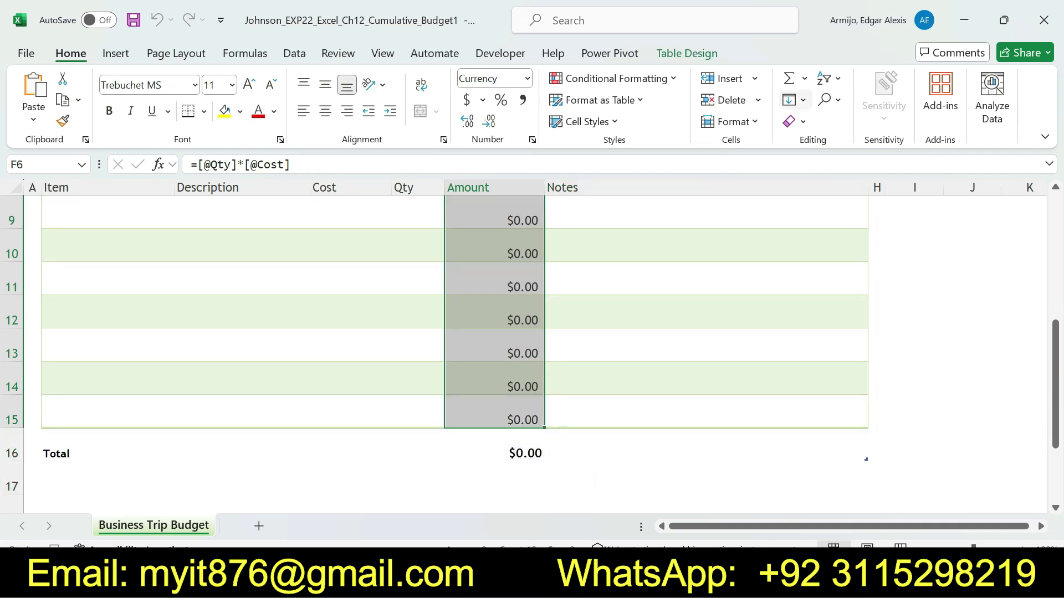
left_click(829, 79)
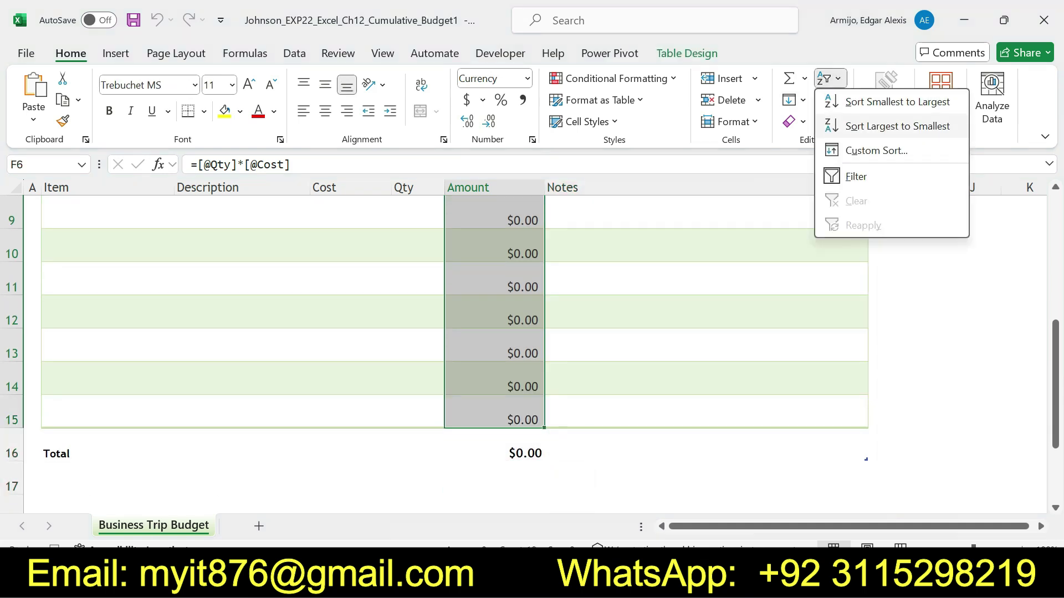
left_click(897, 126)
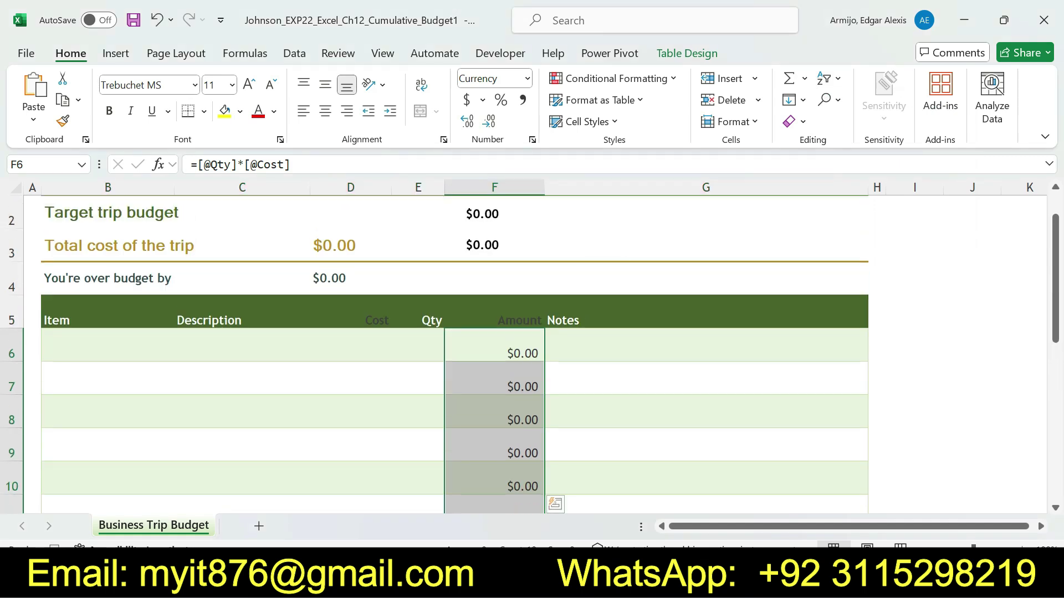
Step: Check the stop-recording requirement of step 4 in the Word instructions, stop recording the macro in Excel and dismiss the Record Actions pane
key("alt+Tab")
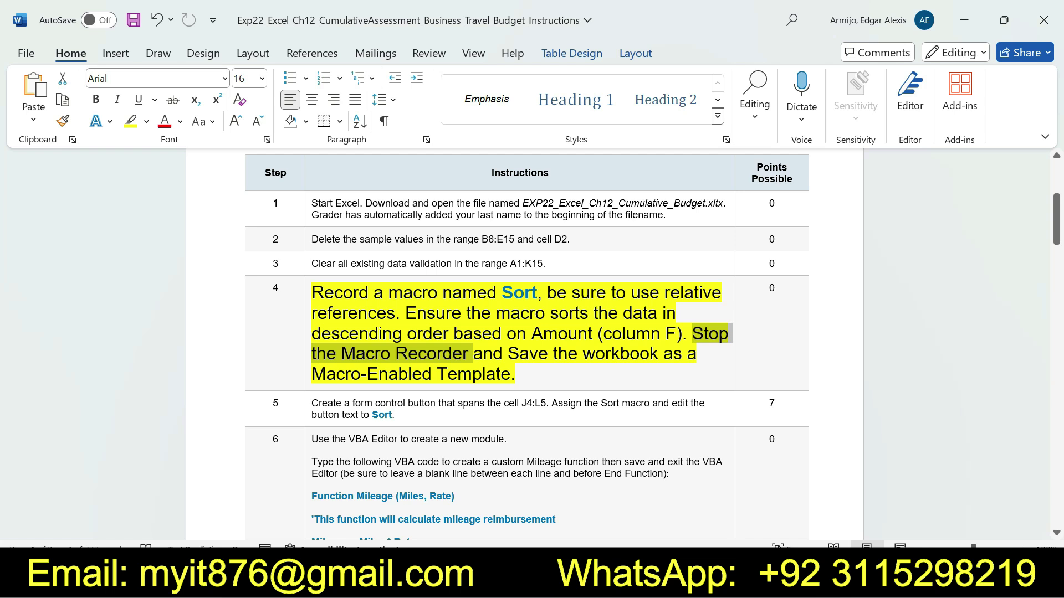
key("alt+Tab")
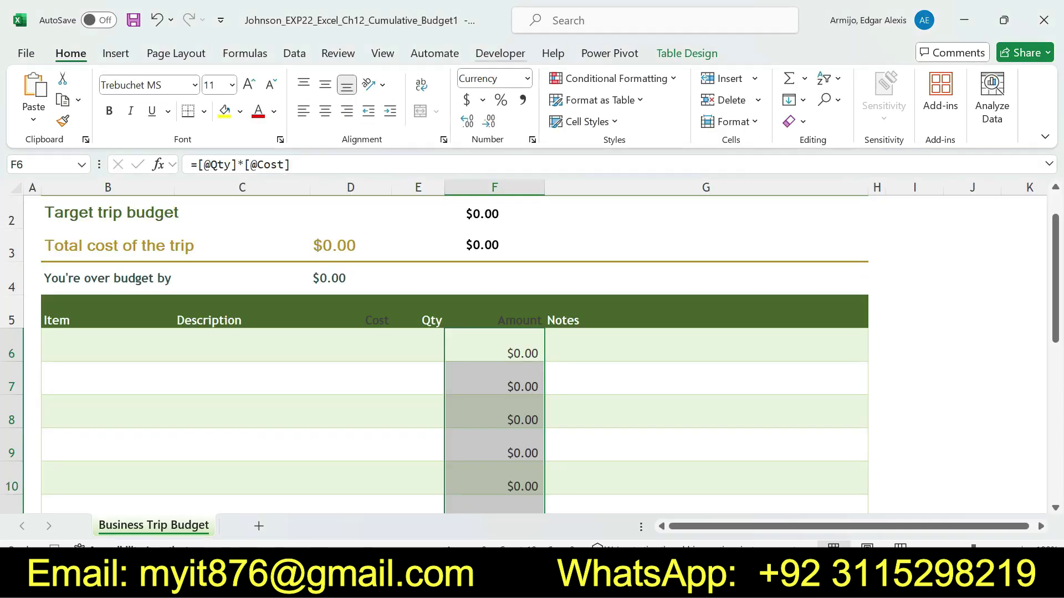
left_click(501, 53)
left_click(141, 78)
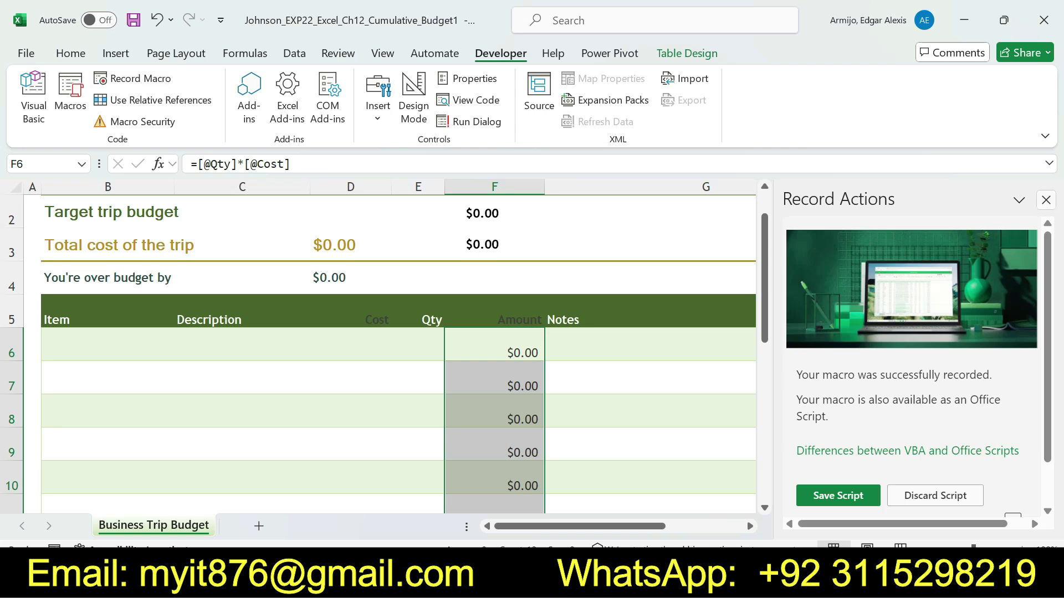
left_click(1045, 200)
Step: Read the step 4 requirement on the save format in the Word instructions and return to Excel
key("alt+Tab")
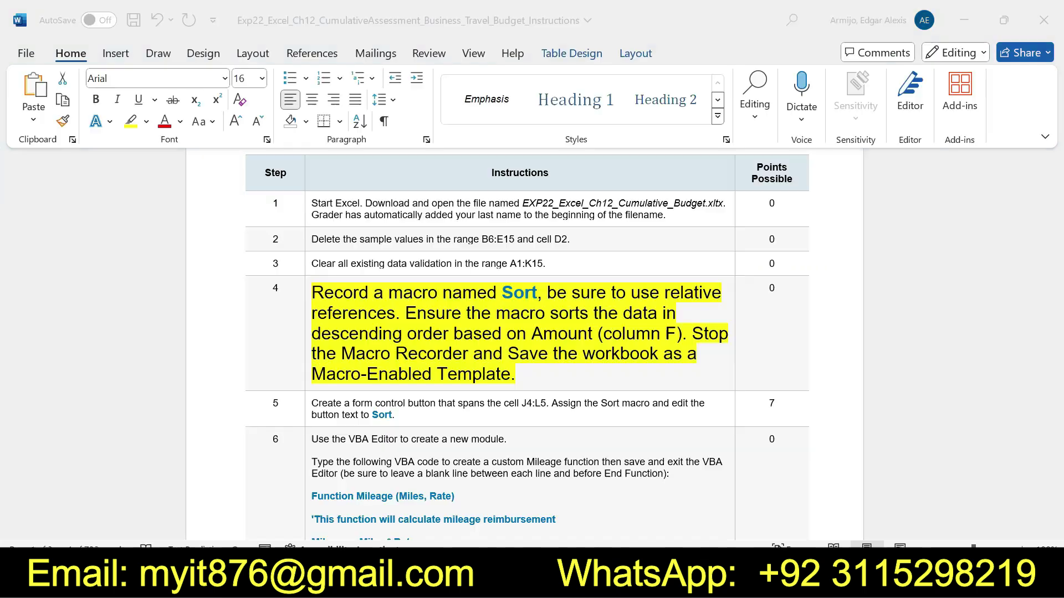
mouse_move(508, 353)
left_mouse_down()
mouse_move(688, 353)
mouse_move(336, 374)
mouse_move(510, 374)
left_mouse_up()
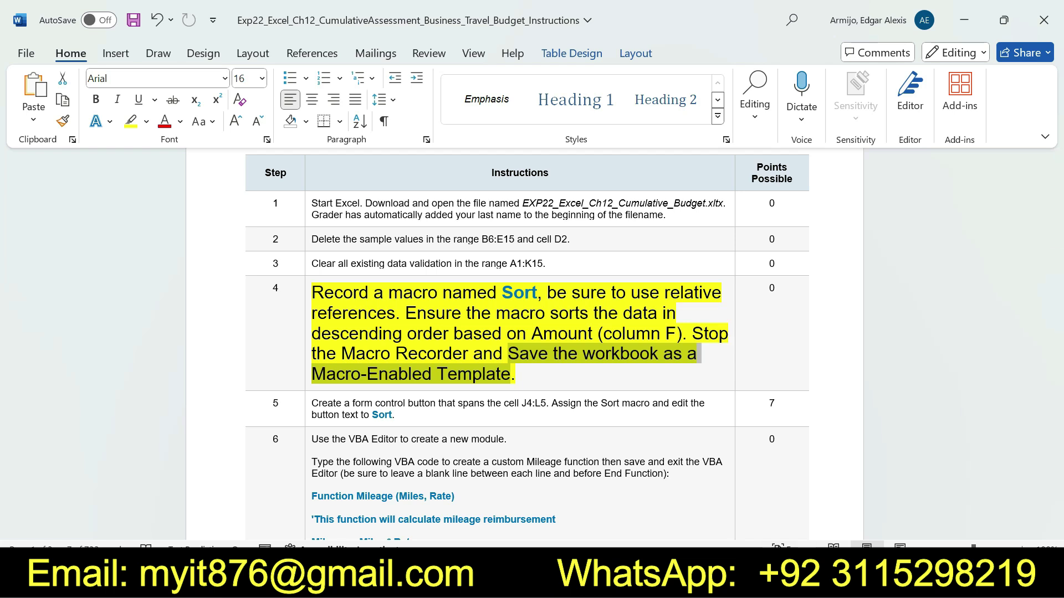
key("alt+Tab")
left_click(26, 53)
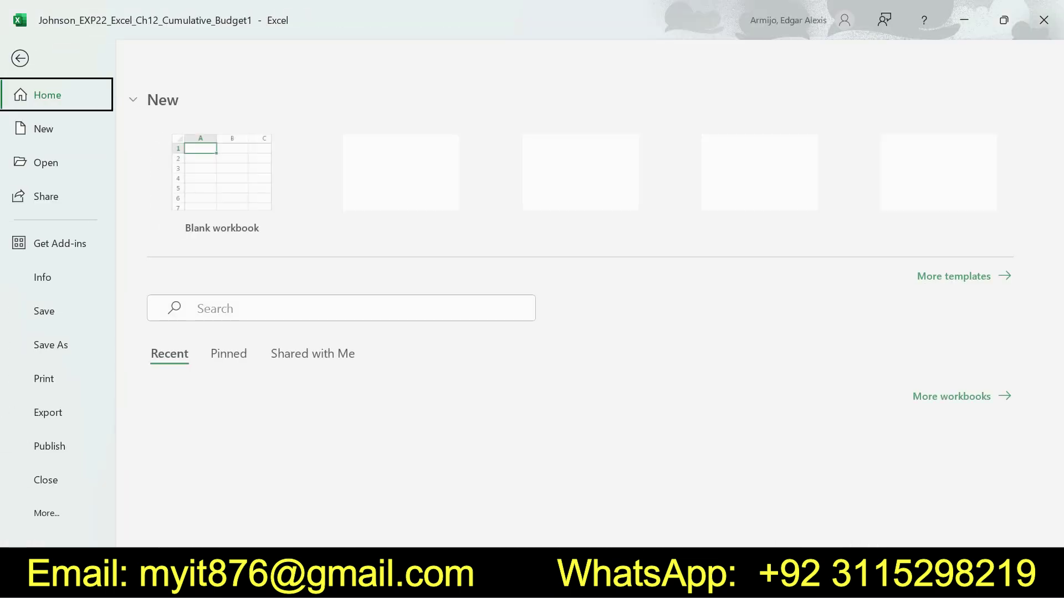
key("Return")
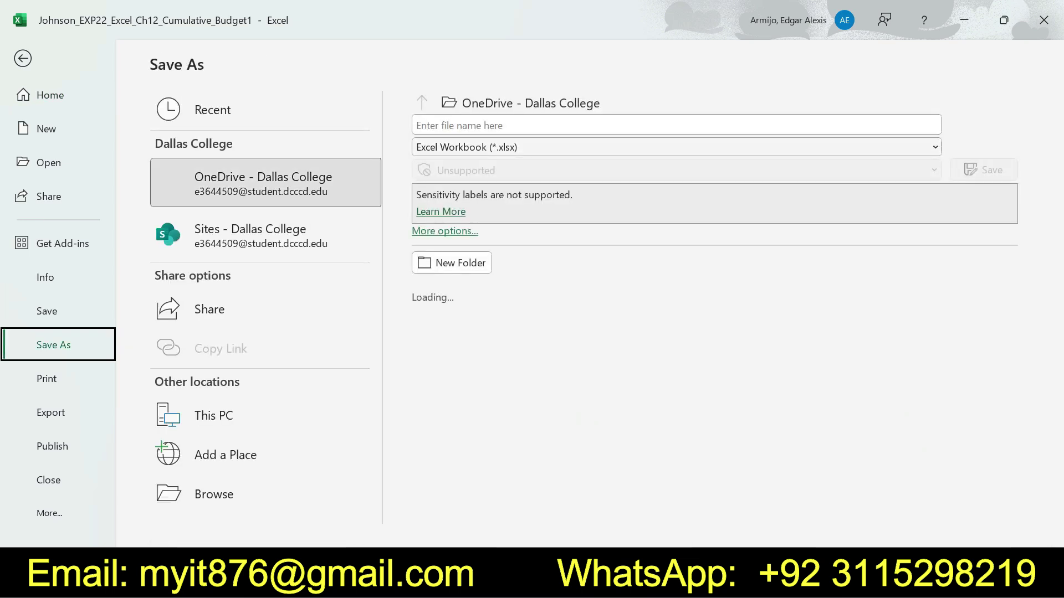
left_click(675, 147)
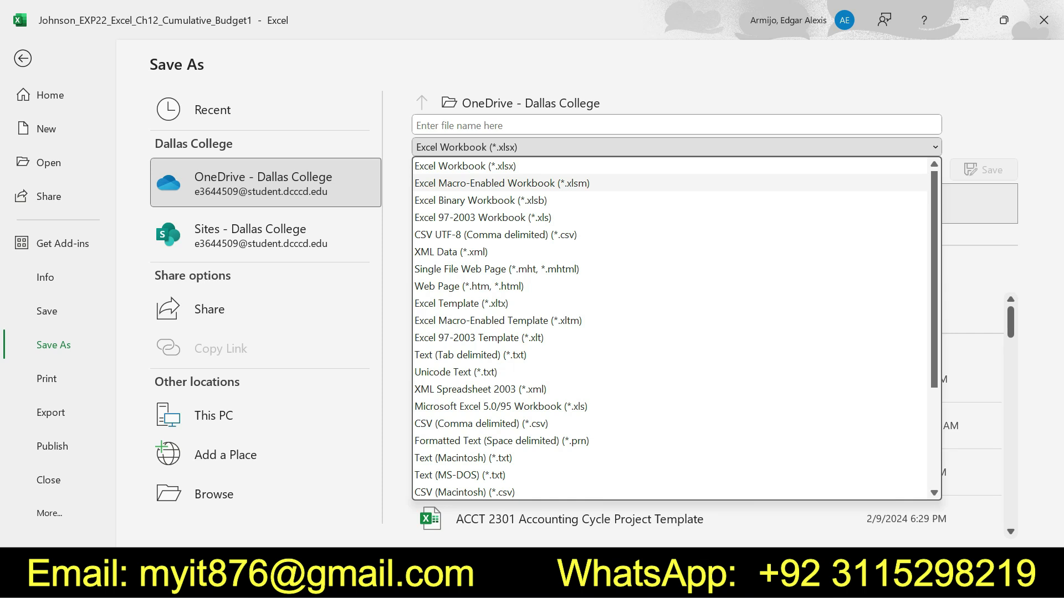
left_click(502, 183)
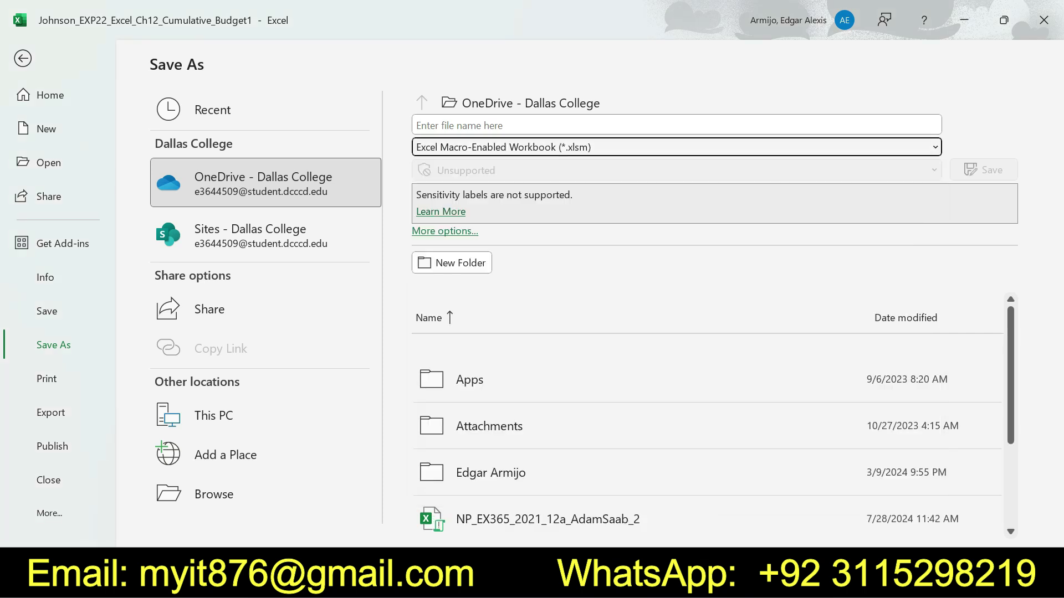
left_click(675, 147)
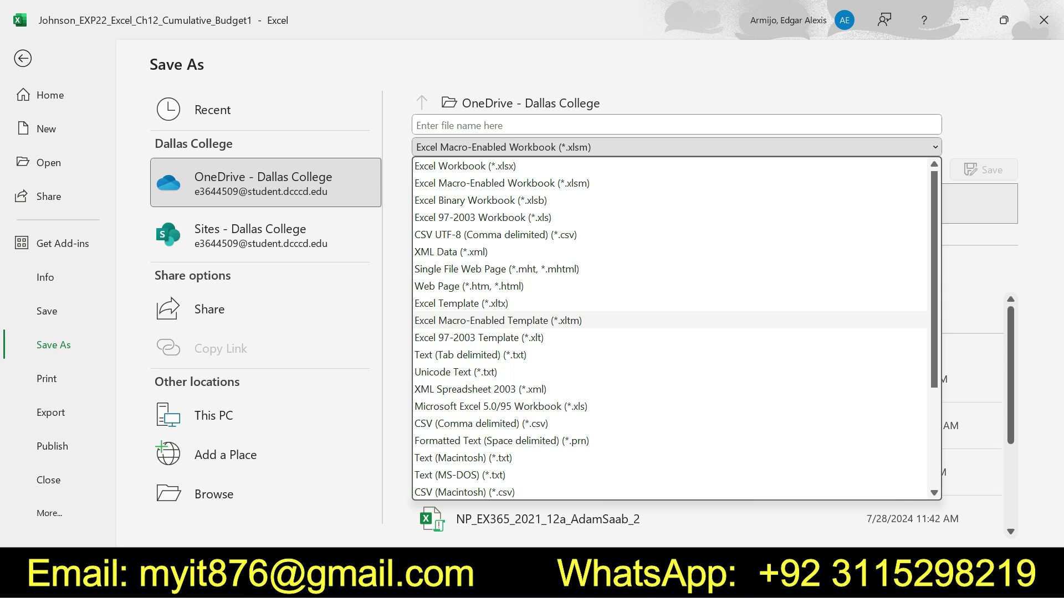
left_click(498, 320)
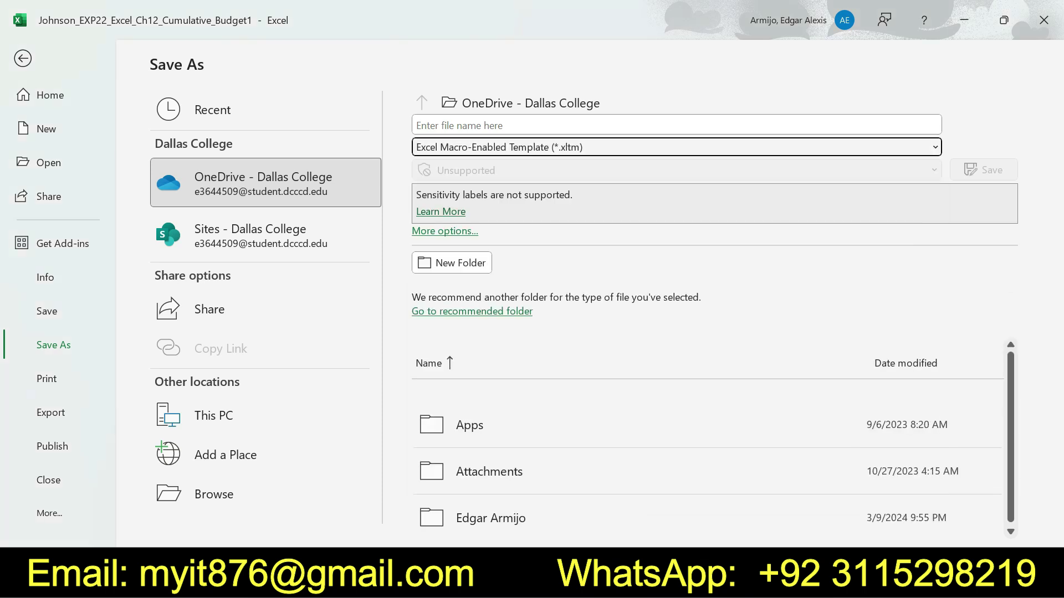
key("alt+Tab")
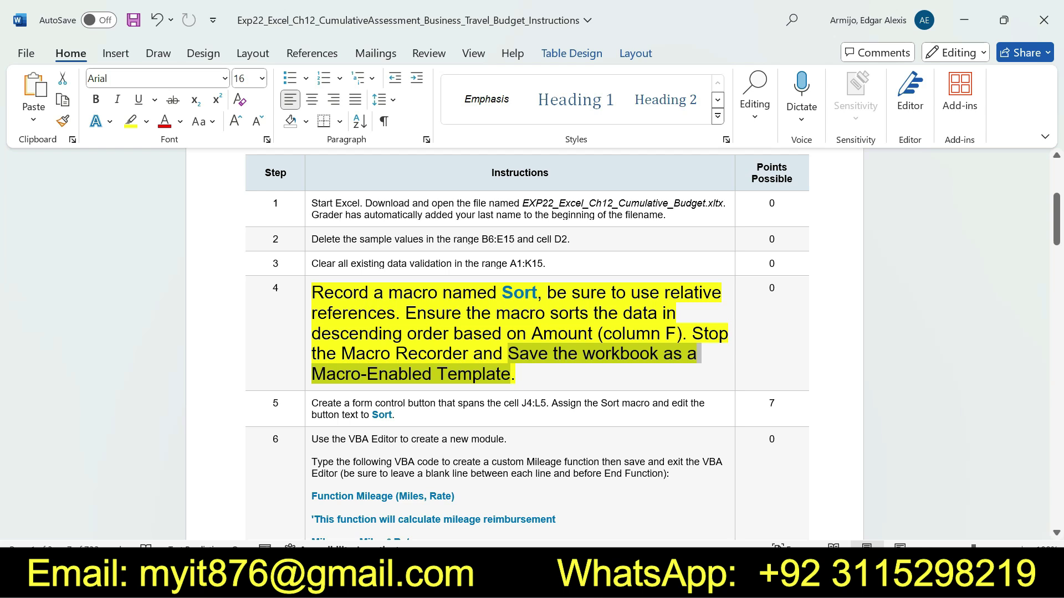
key("alt+Tab")
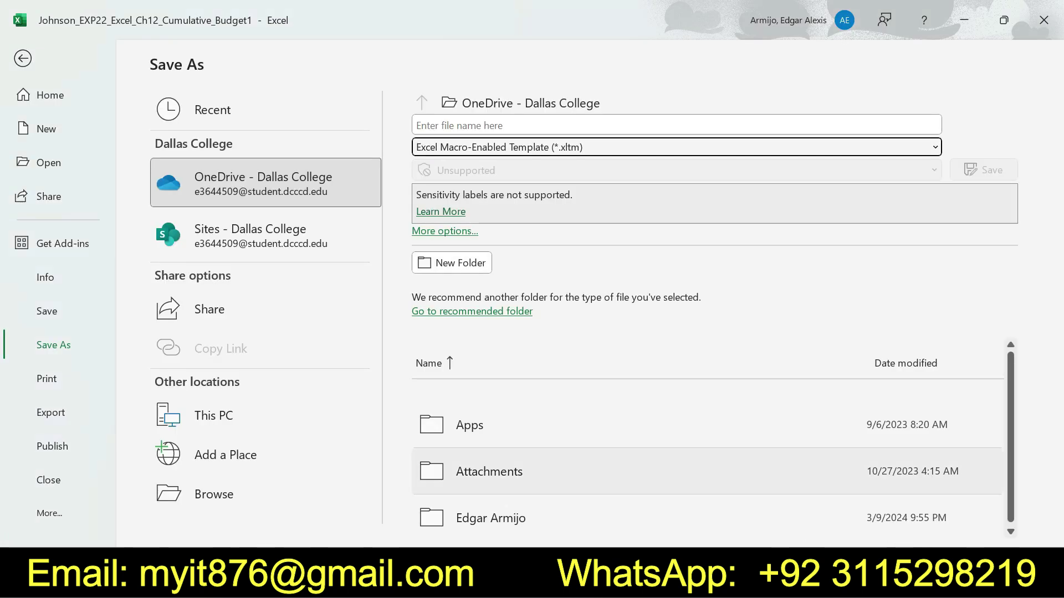
key("alt+Down")
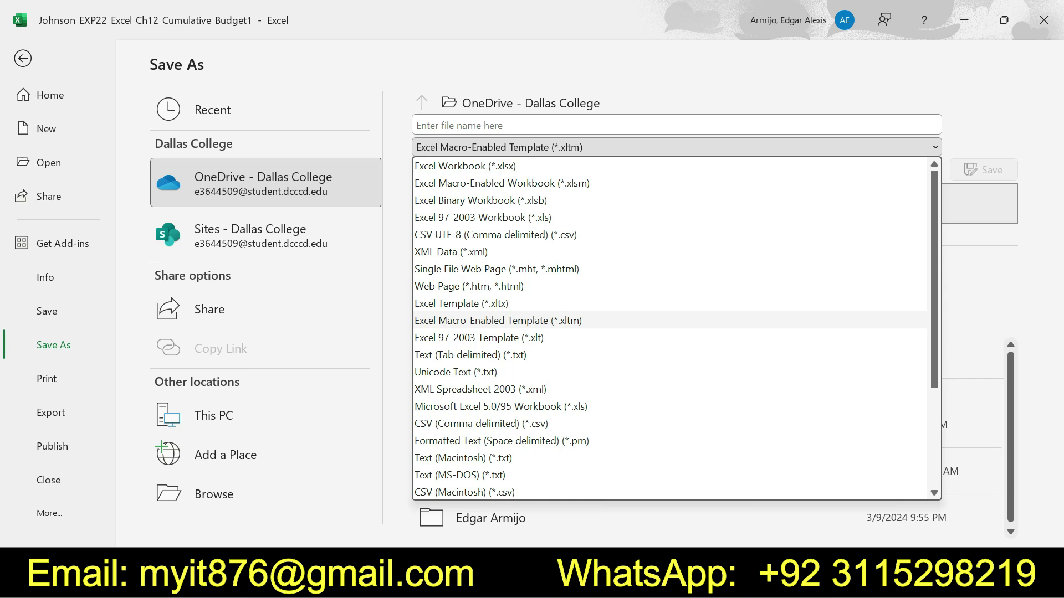
key("Return")
key("Escape")
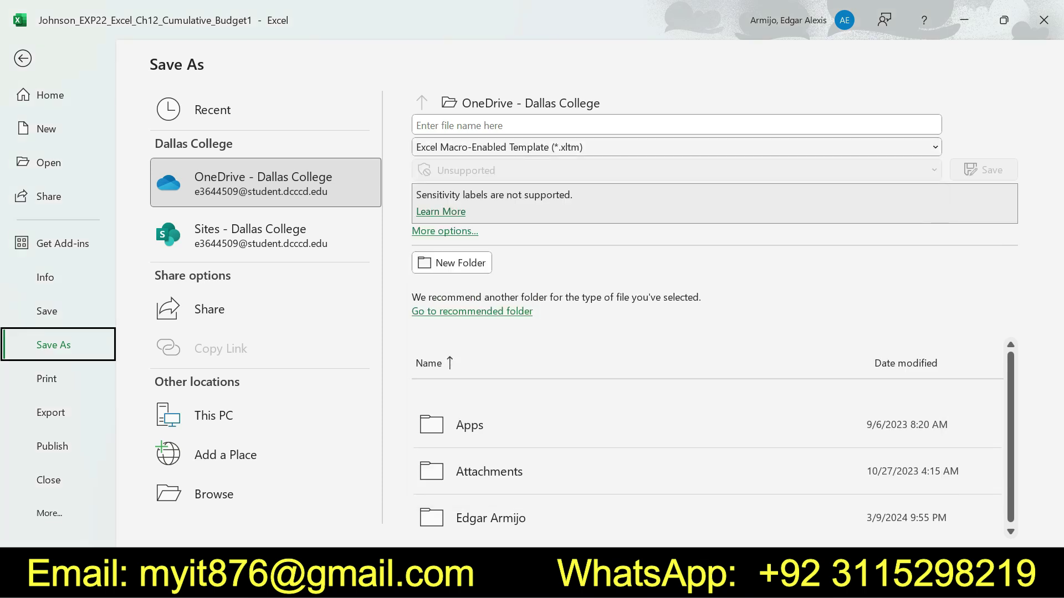
left_click(677, 146)
left_click(676, 147)
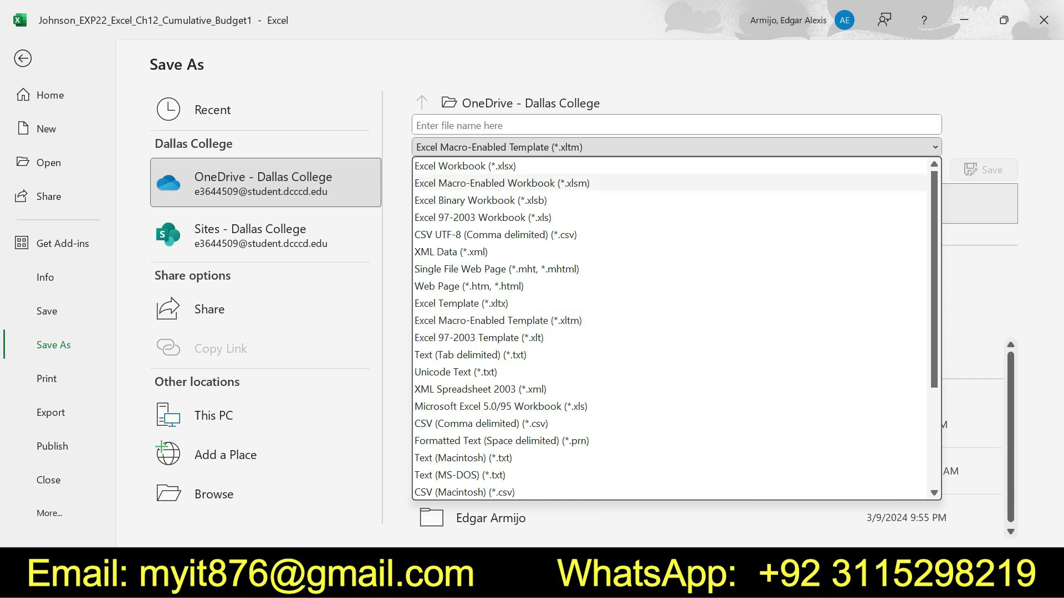
key("Escape")
key("Escape")
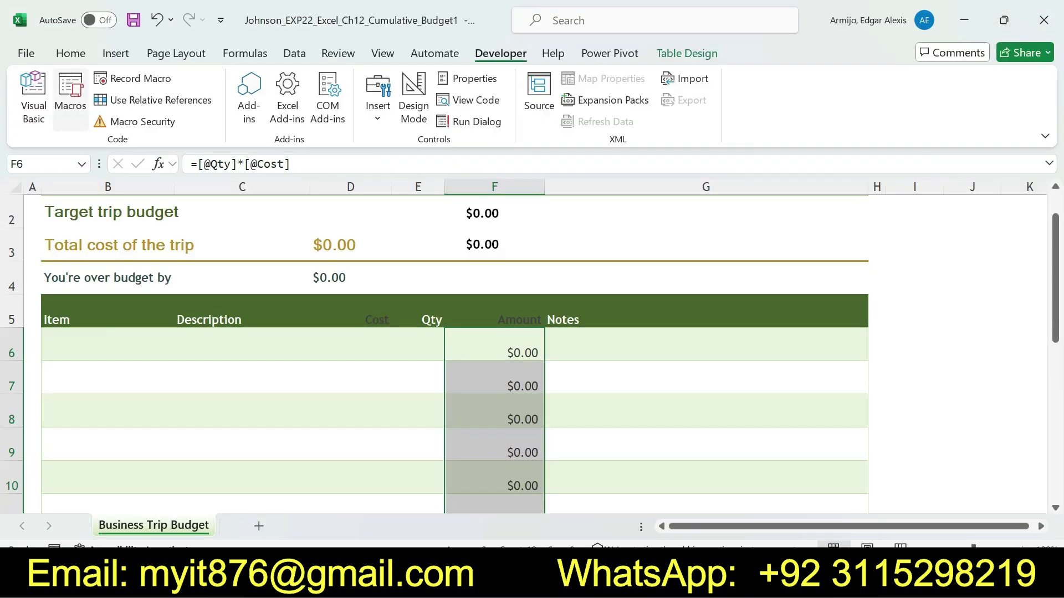
Step: Start saving the workbook as a new file in OneDrive - Dallas College with the Excel Macro-Enabled Template (*.xltm) file type
key("alt+f")
key("a")
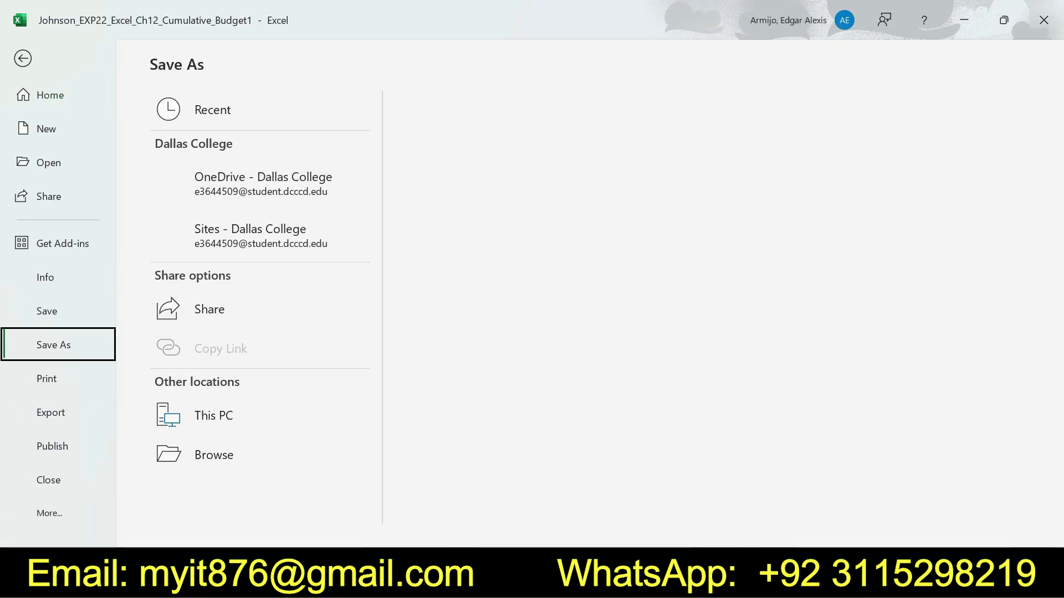
key("Tab")
key("Tab")
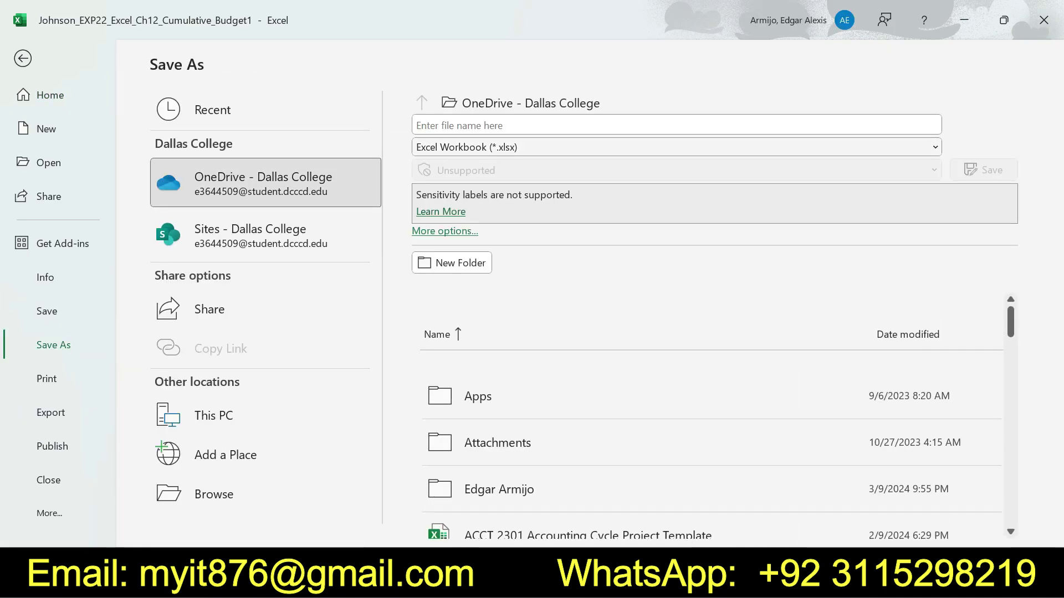
key("alt+Down")
key("Down")
key("Down")
key("Down")
key("Down")
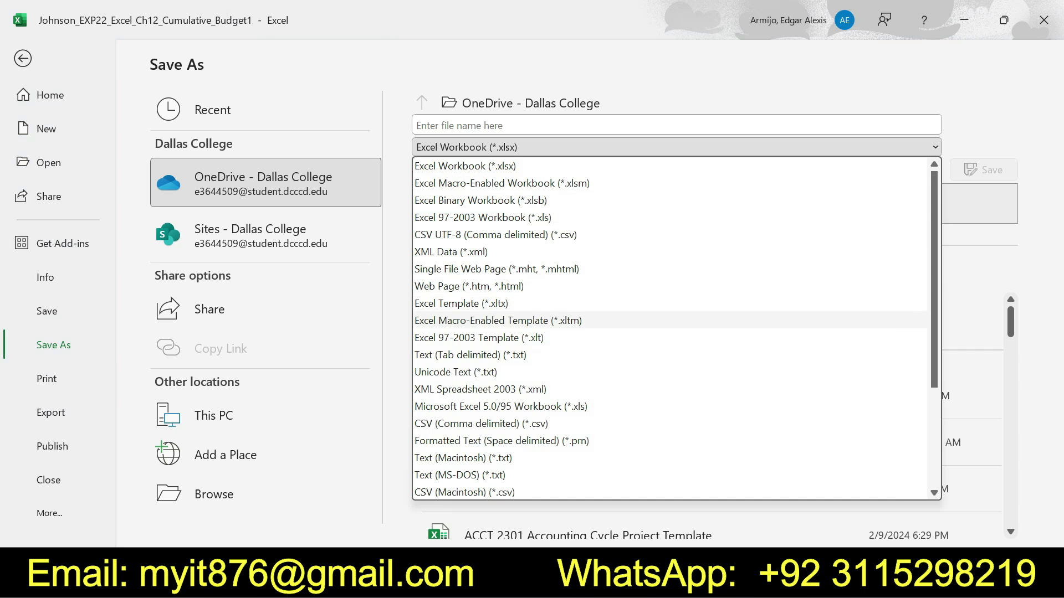
left_click(498, 320)
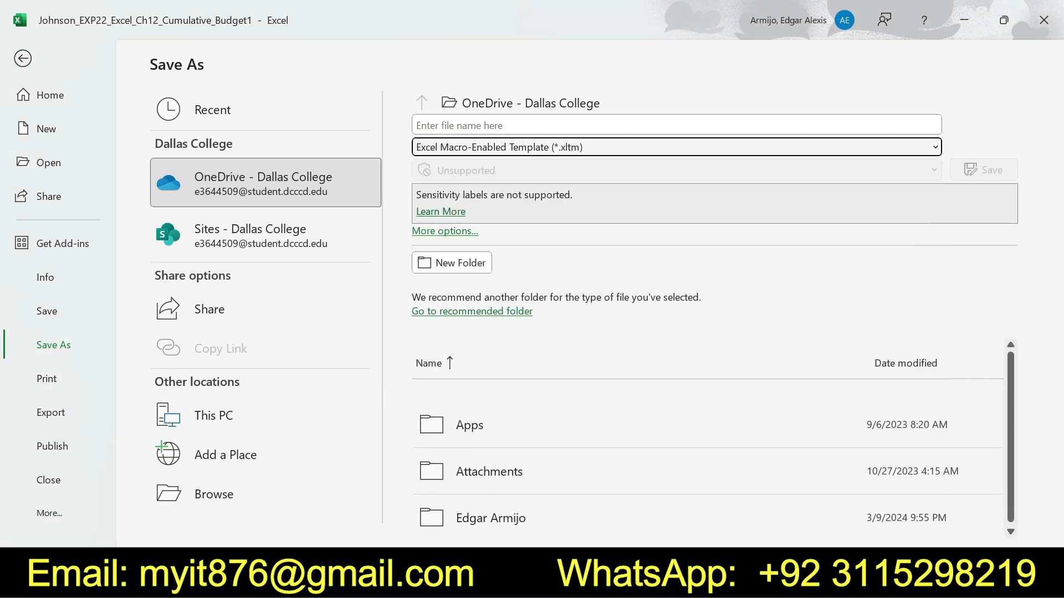
Step: Name the template with the surname followed by _EXP22_Excel_Ch12_Cumulative_Buget and save it, accepting the personal information warning
left_click(498, 125)
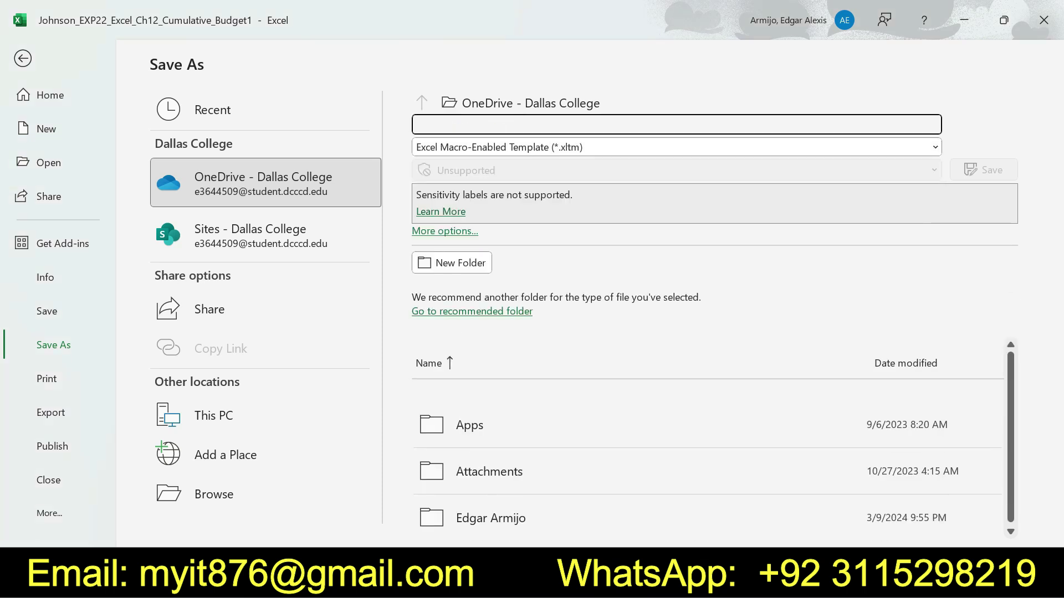
type("J")
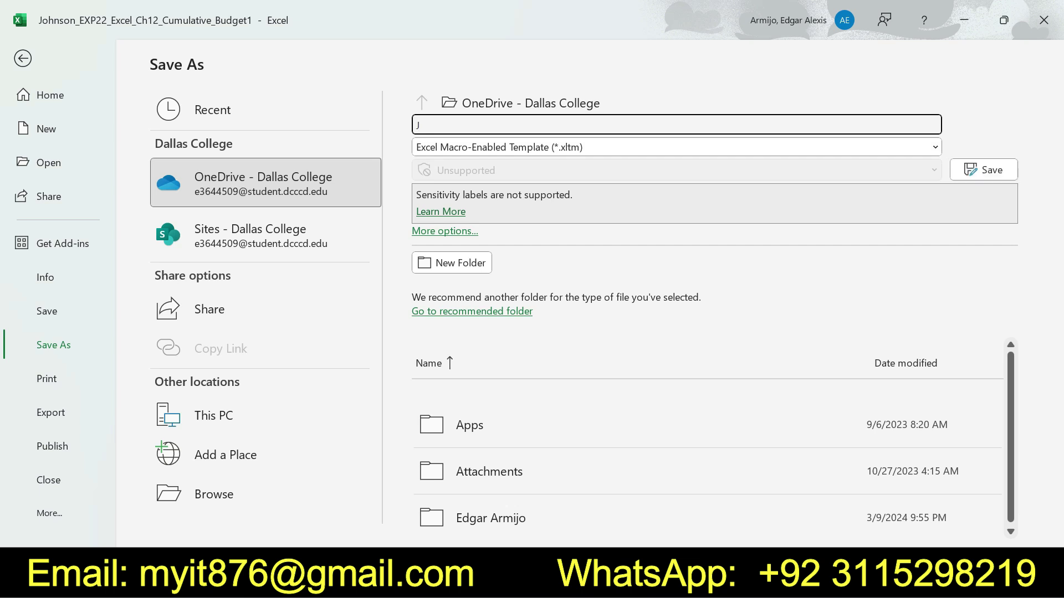
type("ohn")
key("BackSpace")
key("BackSpace")
type("nson_EXP22_Excel_Ch12_Cu")
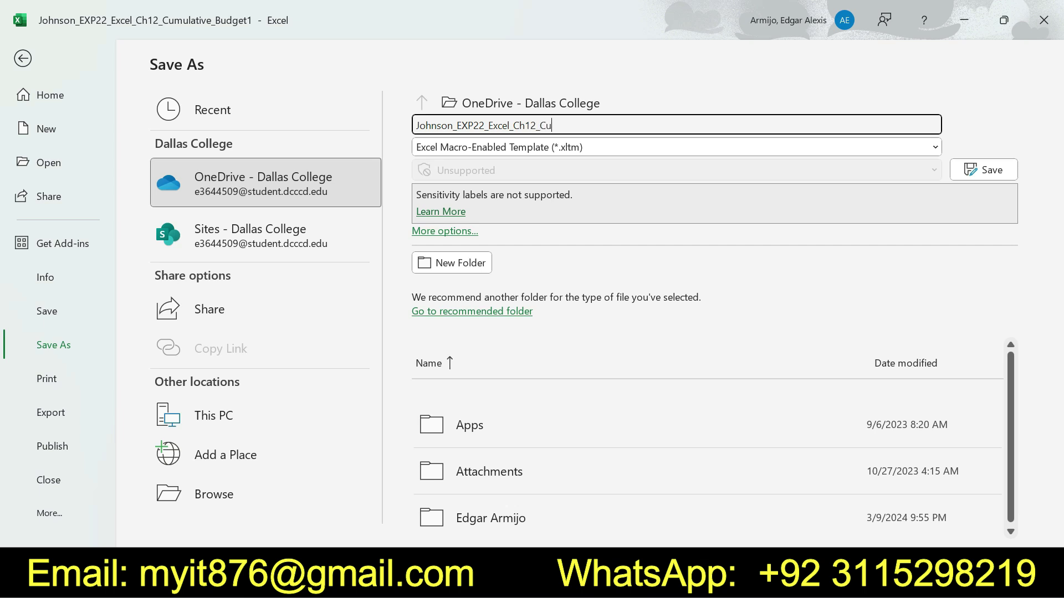
type("mulative_Buge")
key("Return")
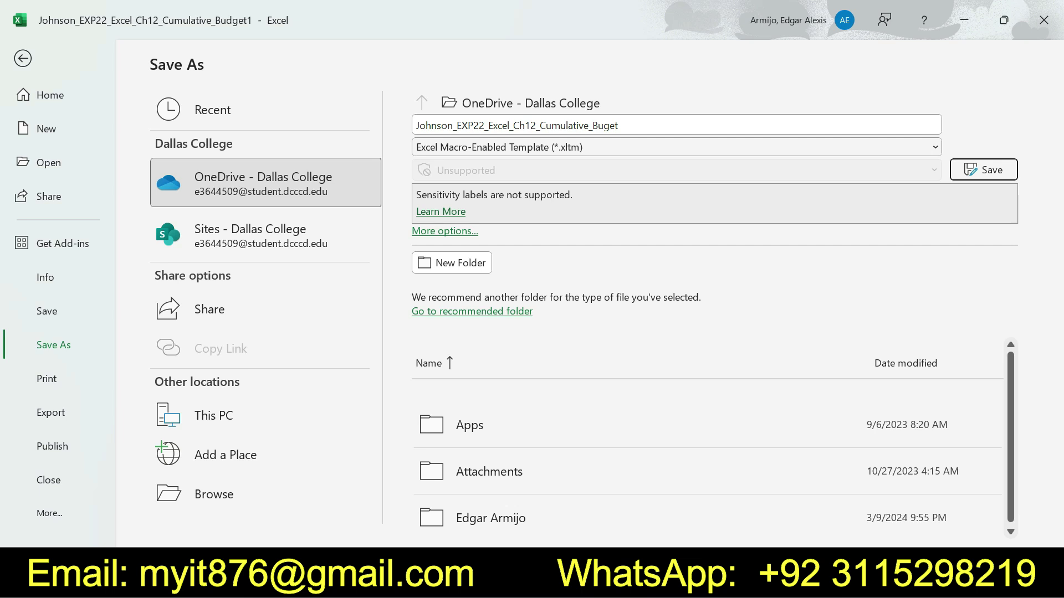
key("Return")
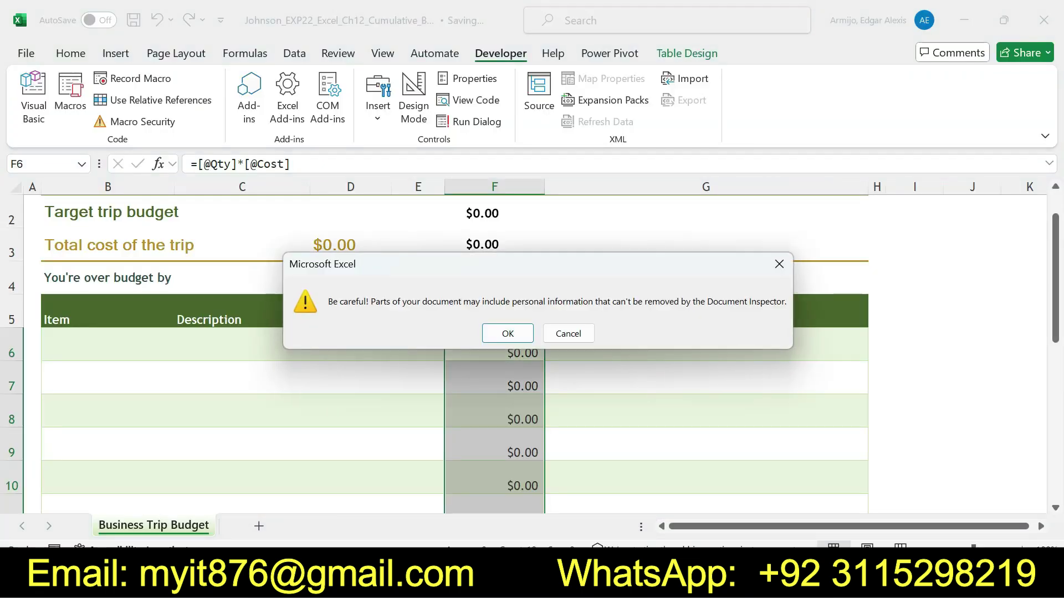
key("Return")
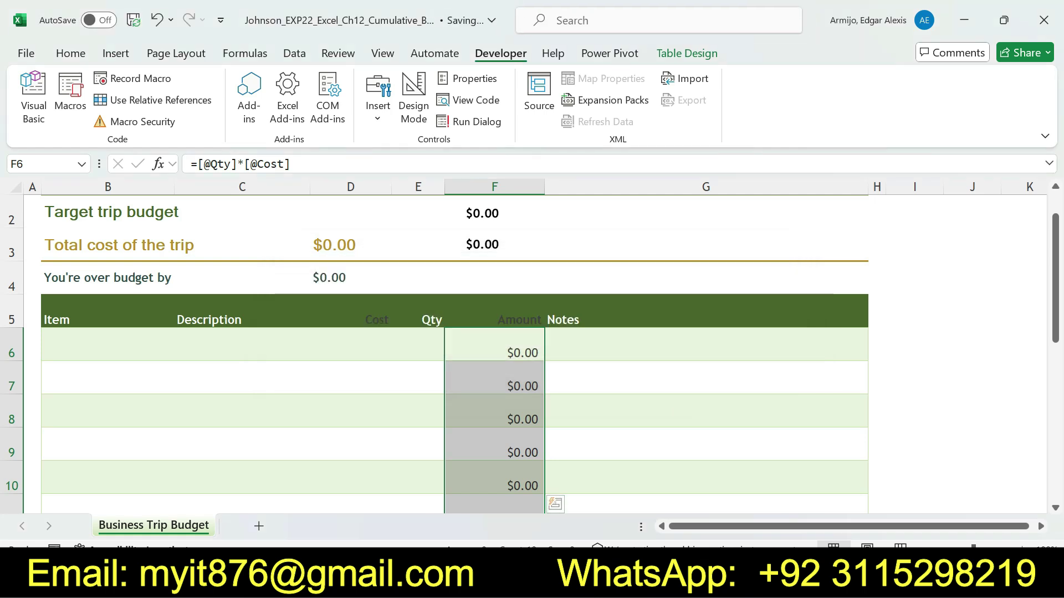
Step: Switch to the Word instructions, reset the step 4 text to 9 pt and remove its highlight
key("alt+Tab")
left_click(308, 333)
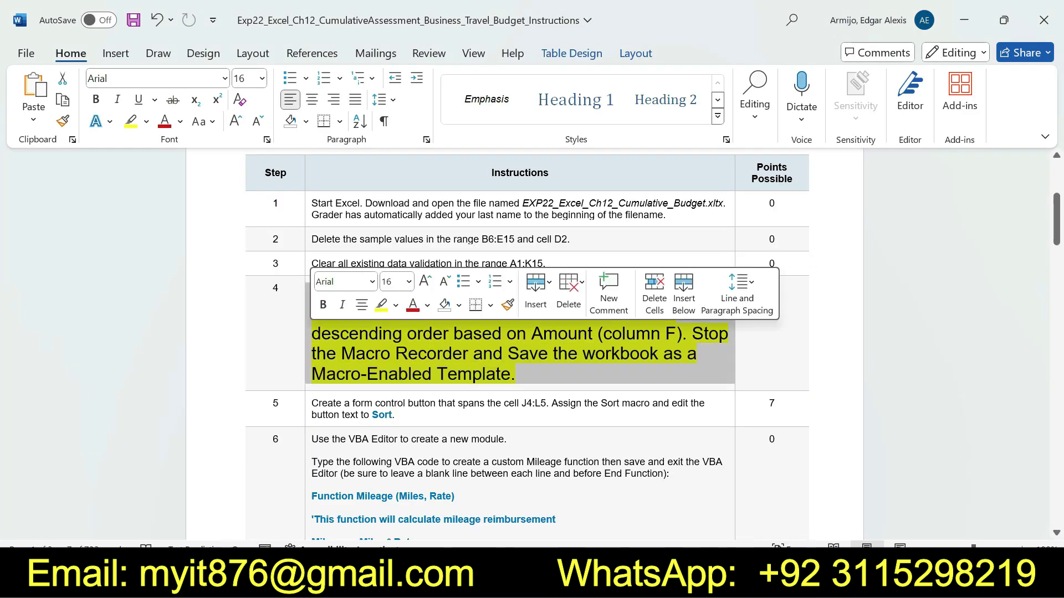
left_click(391, 282)
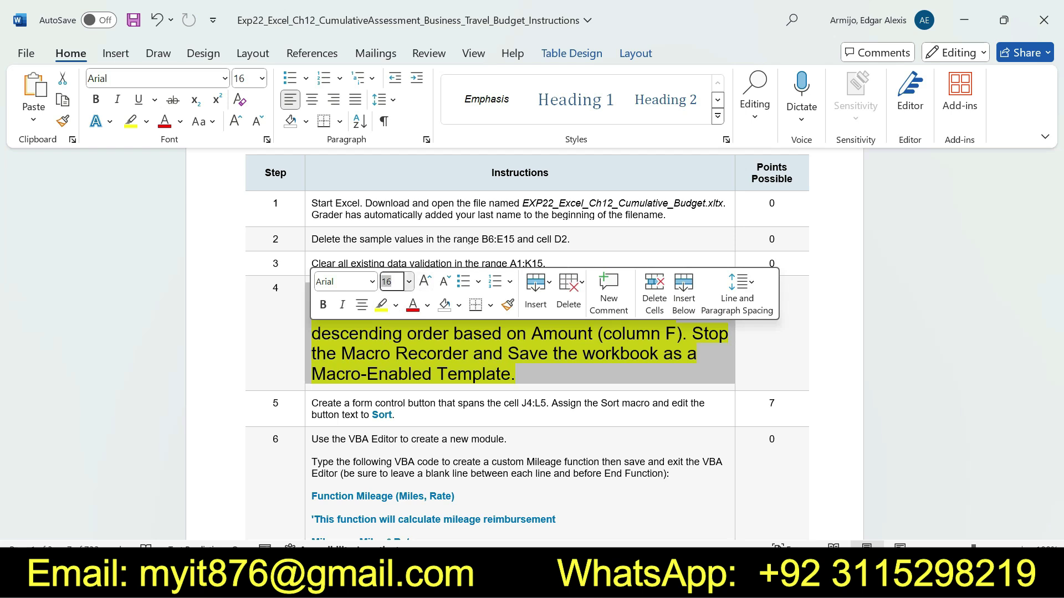
left_click(408, 282)
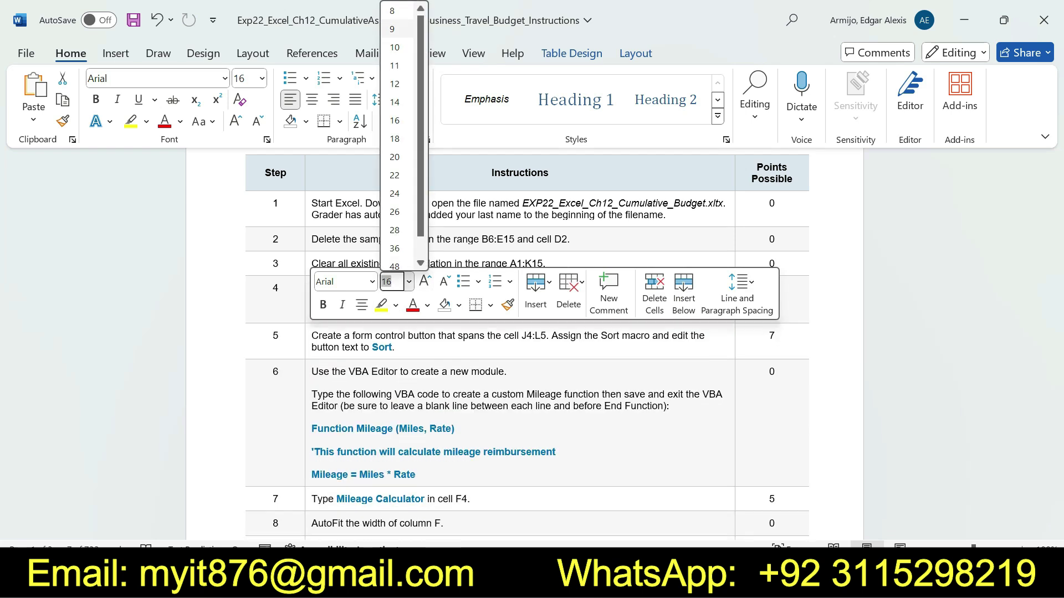
left_click(392, 29)
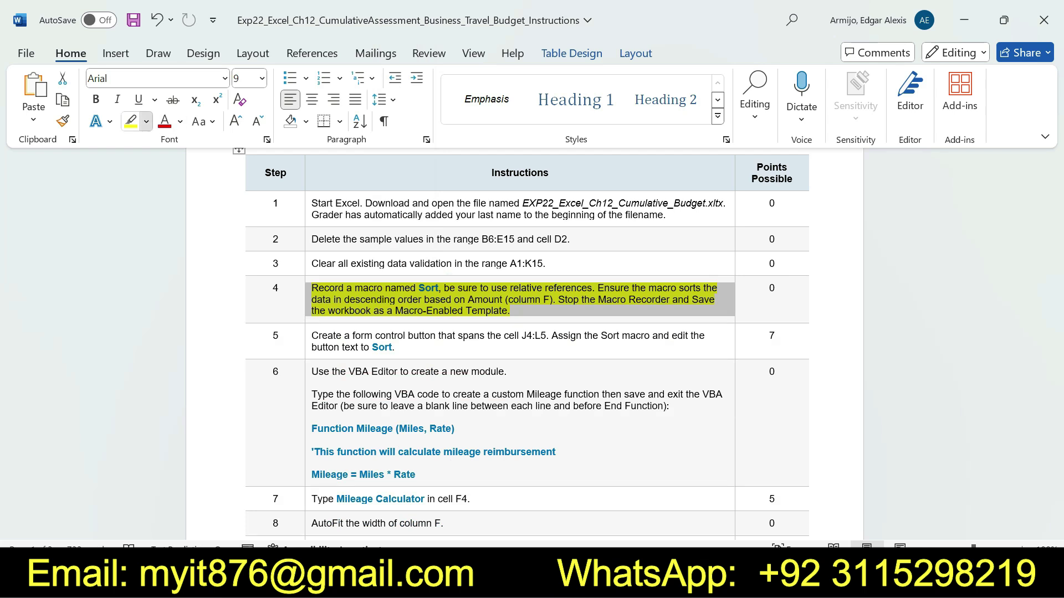
left_click(147, 121)
left_click(177, 255)
left_click(511, 311)
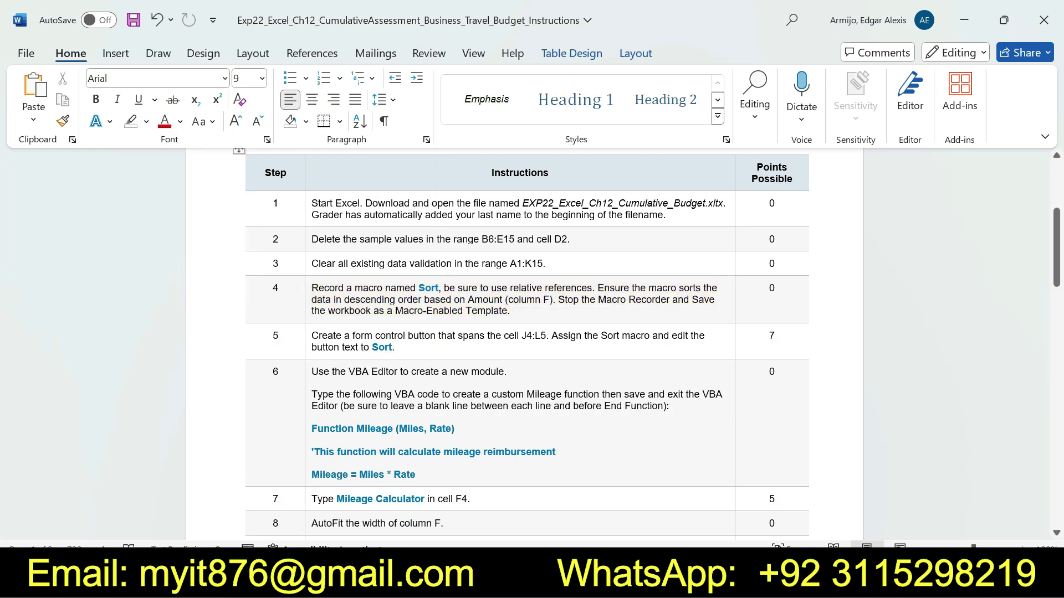
Step: Enlarge the step 5 instruction text to 16 pt and highlight it in yellow
left_click_drag(1056, 247, 1056, 279)
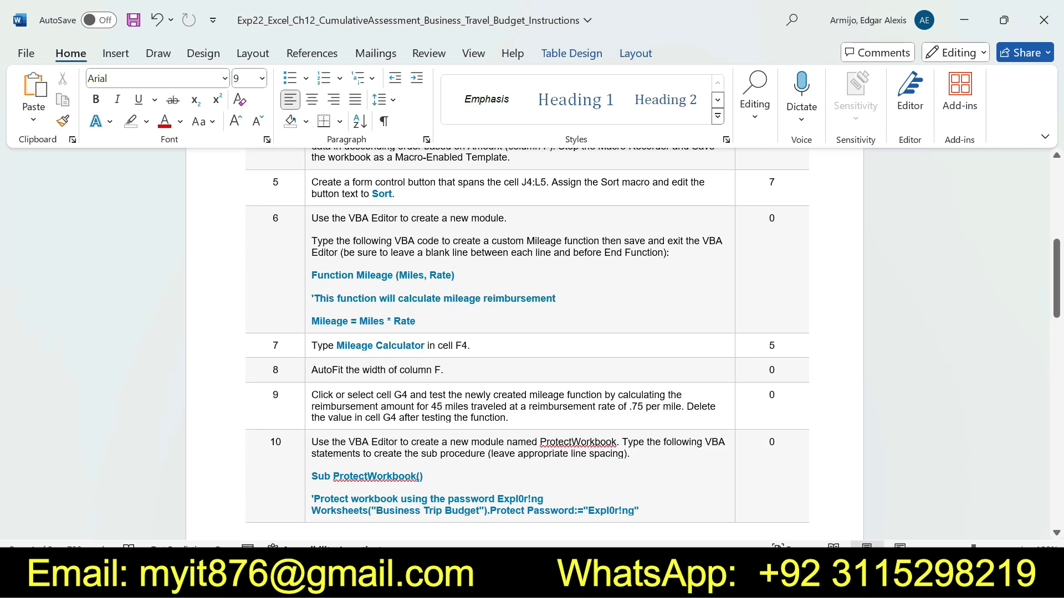
left_click(308, 187)
left_click(405, 213)
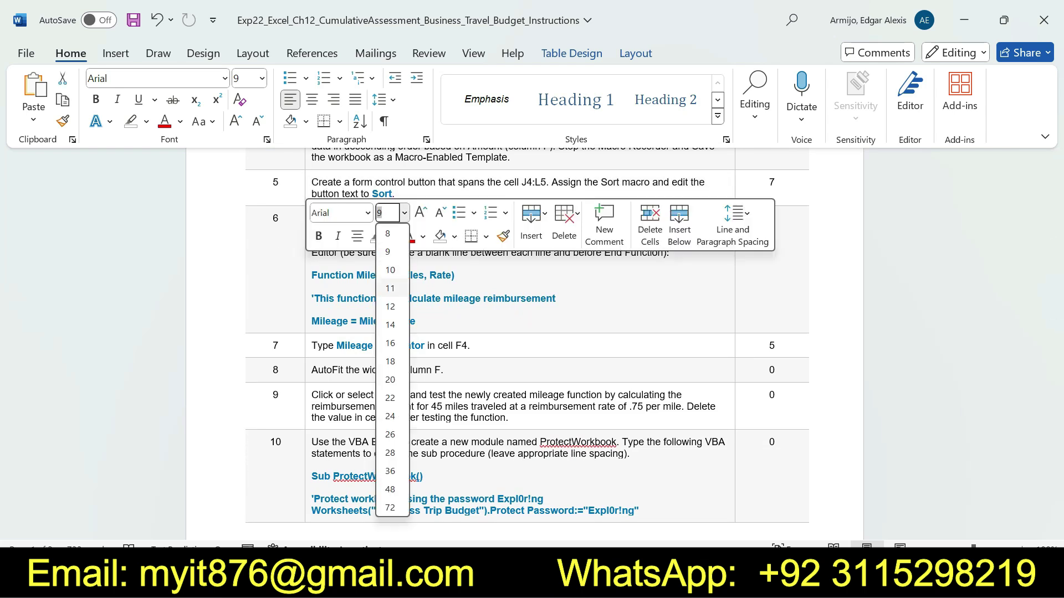
left_click(390, 343)
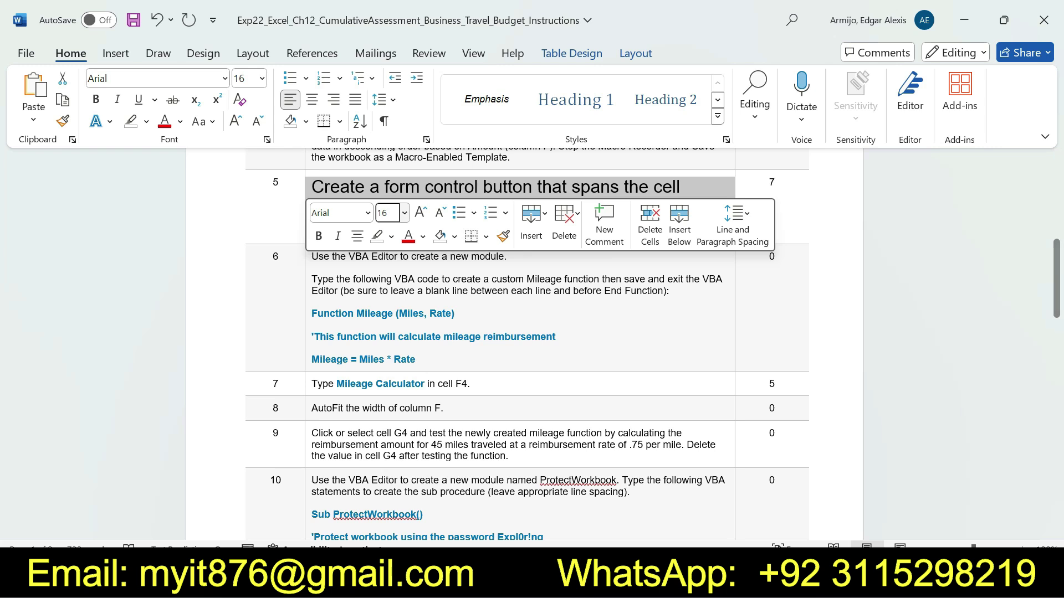
left_click(391, 236)
left_click(381, 293)
left_click(415, 279)
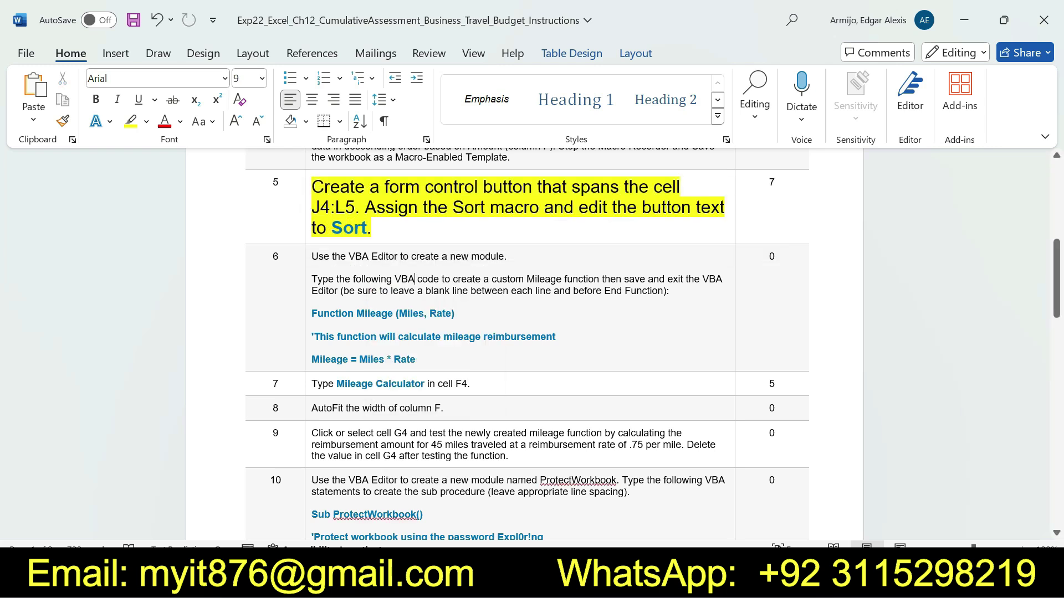
Step: Check the button range in step 5, switch to Excel and draw a form control button over cells J4:L5
left_click_drag(312, 188, 355, 207)
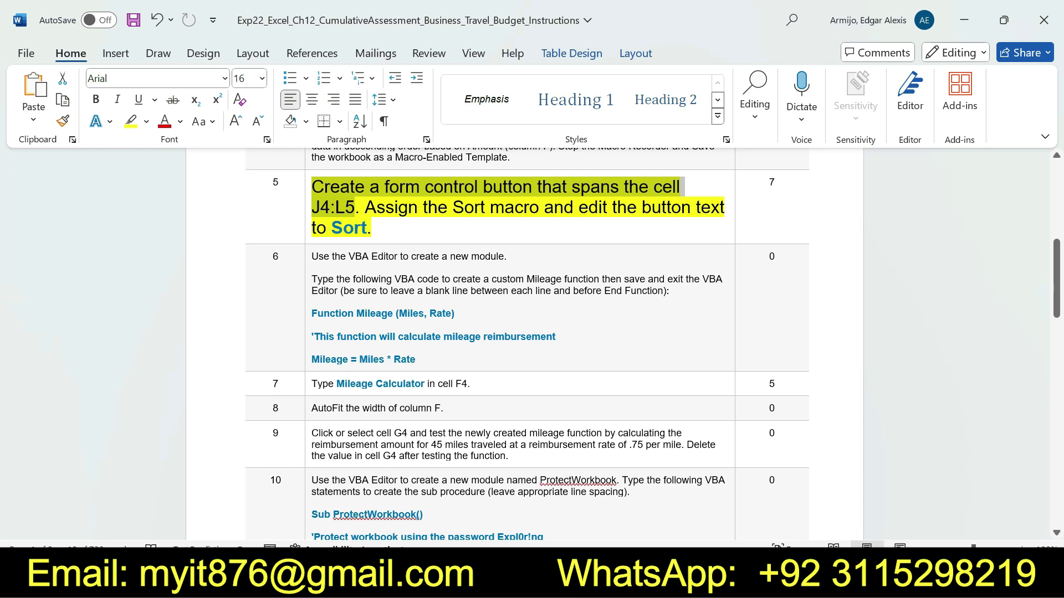
key("alt+Tab")
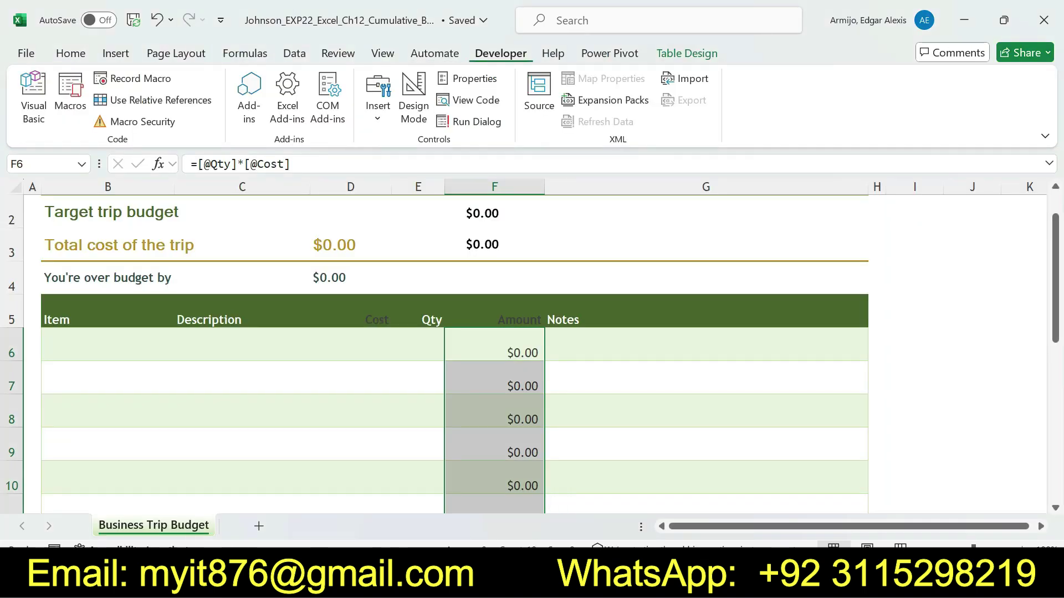
left_click(378, 97)
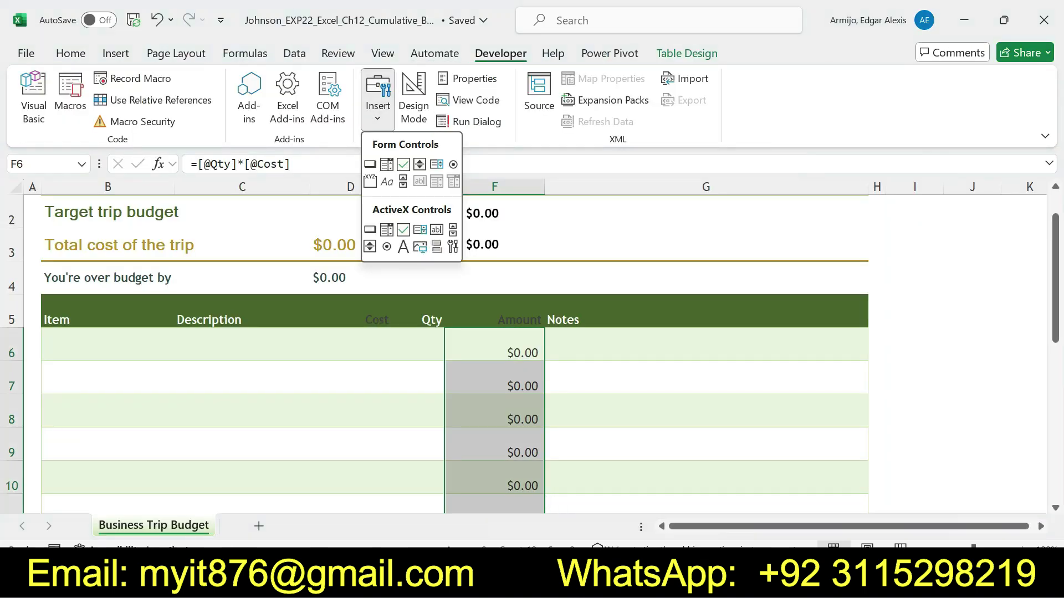
left_click(369, 164)
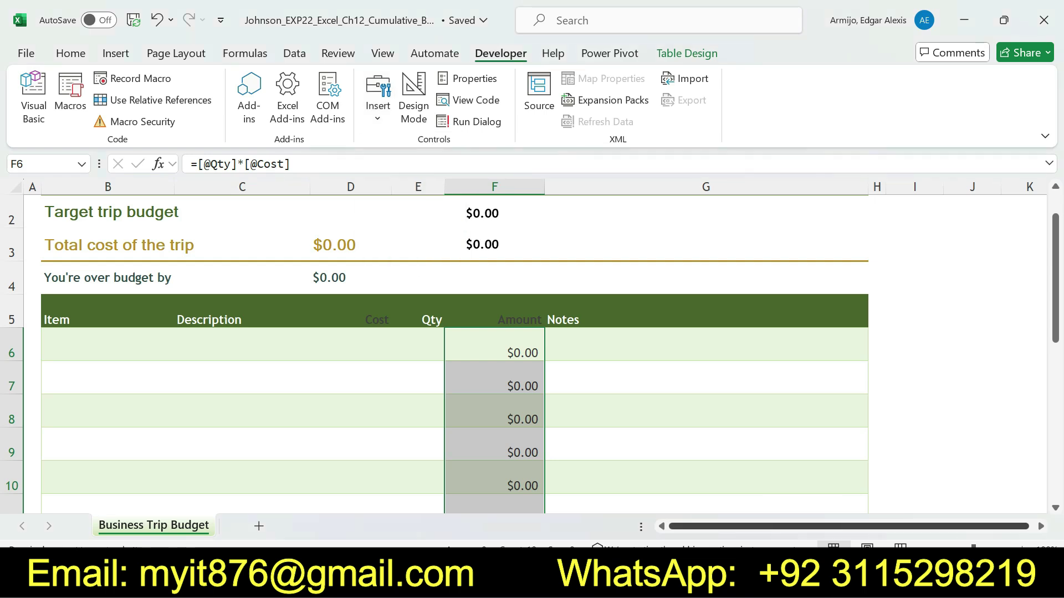
left_click_drag(840, 526, 844, 527)
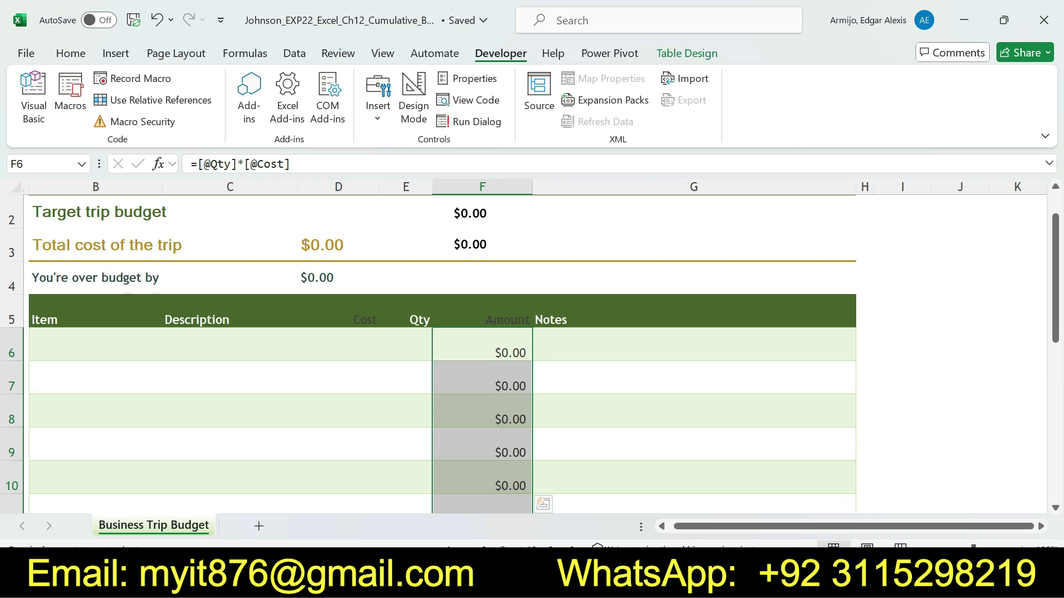
key("alt+Tab")
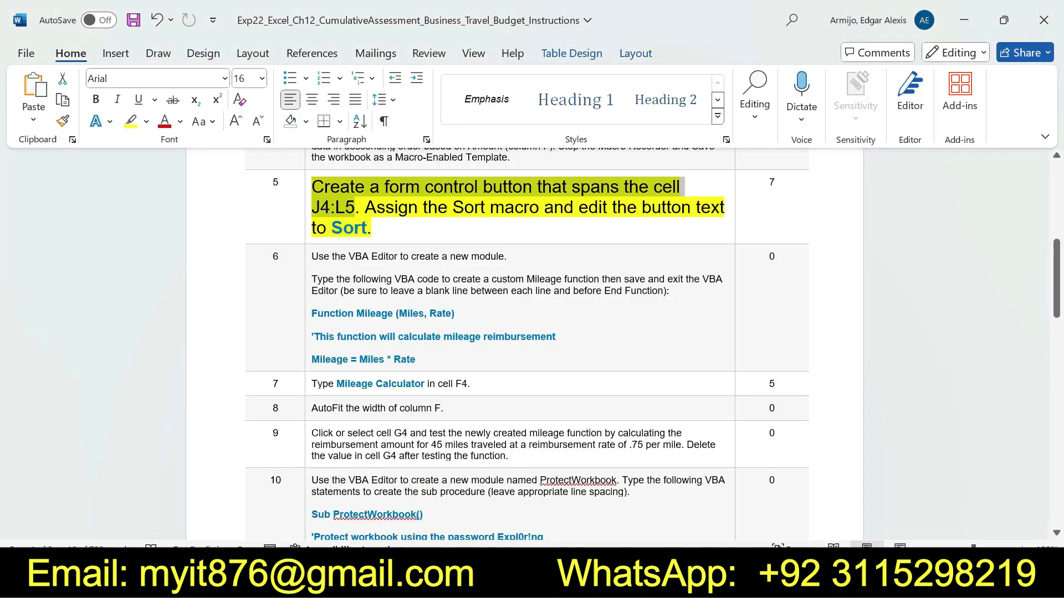
key("alt+Tab")
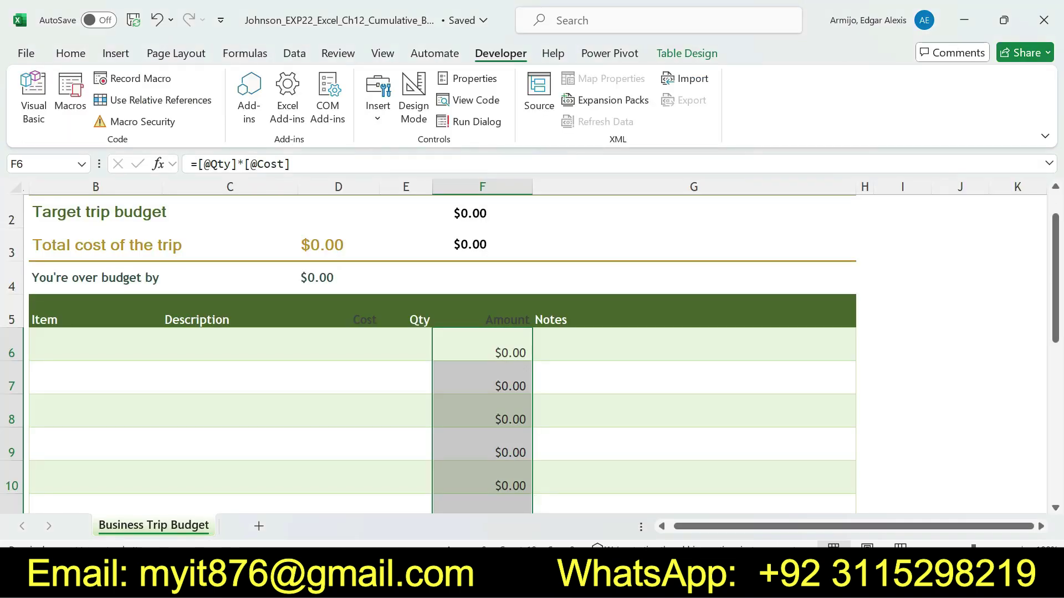
mouse_move(954, 258)
left_mouse_down()
mouse_move(974, 288)
mouse_move(1047, 319)
mouse_move(771, 333)
mouse_move(439, 328)
mouse_move(214, 297)
mouse_move(24, 302)
mouse_move(439, 313)
mouse_move(1045, 308)
mouse_move(655, 331)
mouse_move(25, 335)
mouse_move(193, 302)
mouse_move(165, 300)
mouse_move(165, 342)
mouse_move(155, 299)
mouse_move(162, 337)
mouse_move(167, 328)
left_mouse_up()
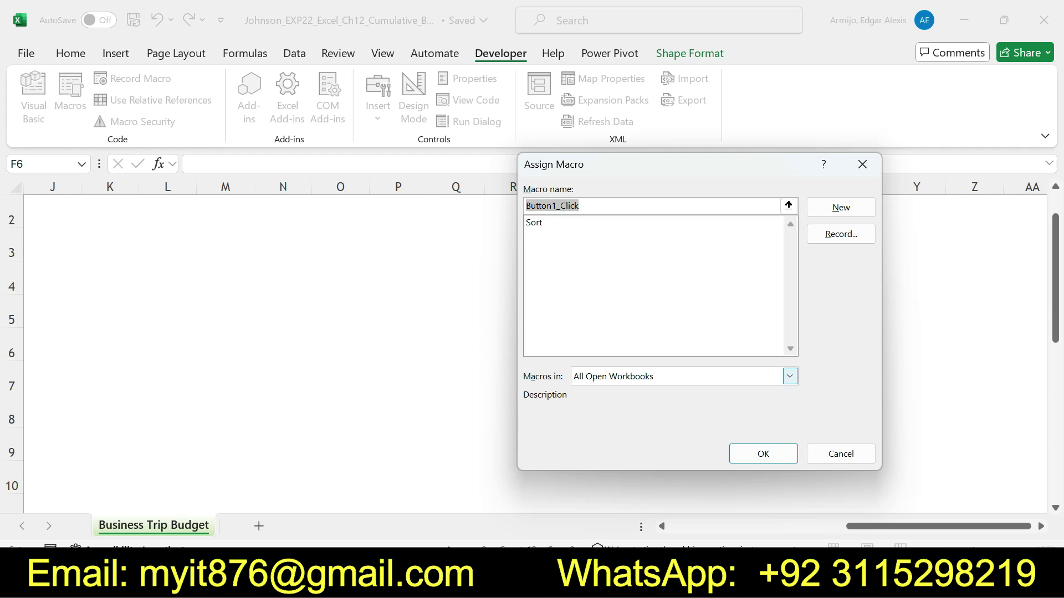
Step: Check the macro requirement in Word, assign the Sort macro to the new button in Excel and fit the button to J4:L5
key("alt+Tab")
mouse_move(364, 207)
left_mouse_down()
mouse_move(726, 207)
mouse_move(331, 228)
mouse_move(366, 227)
left_mouse_up()
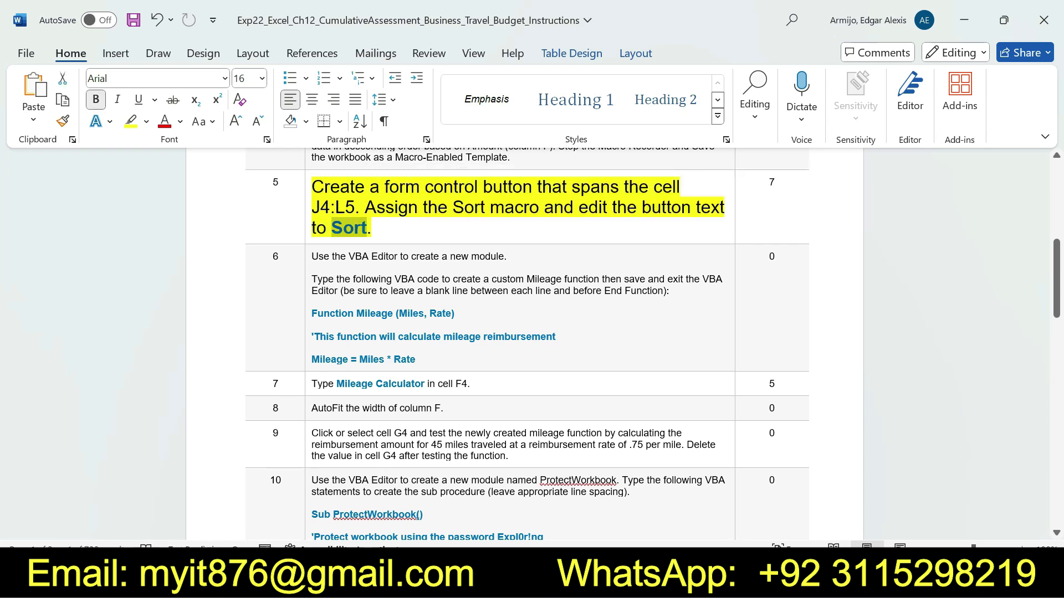
left_click_drag(365, 207, 729, 216)
left_click(554, 207)
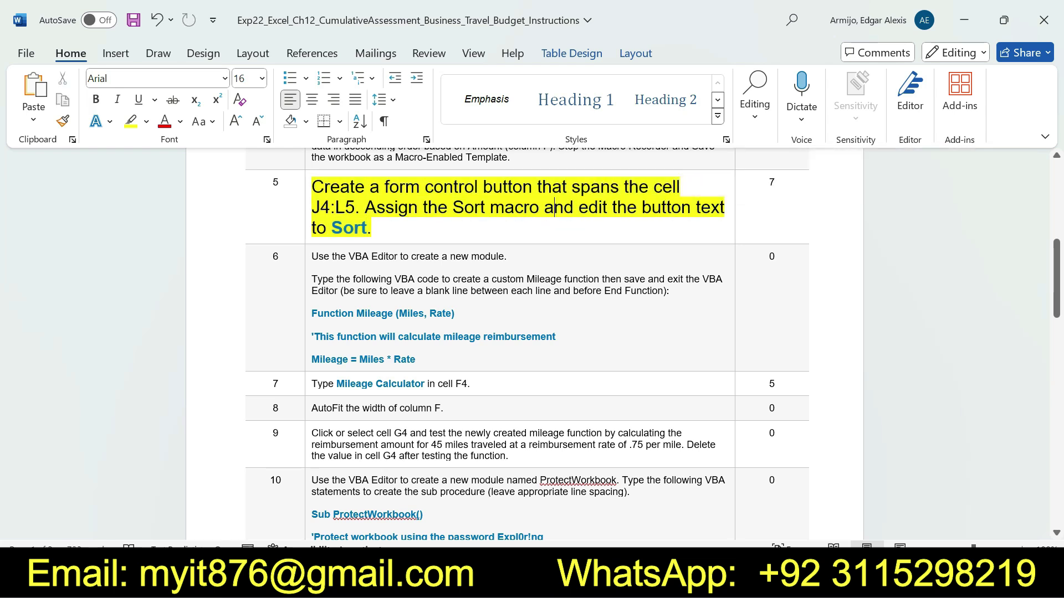
left_click(330, 186)
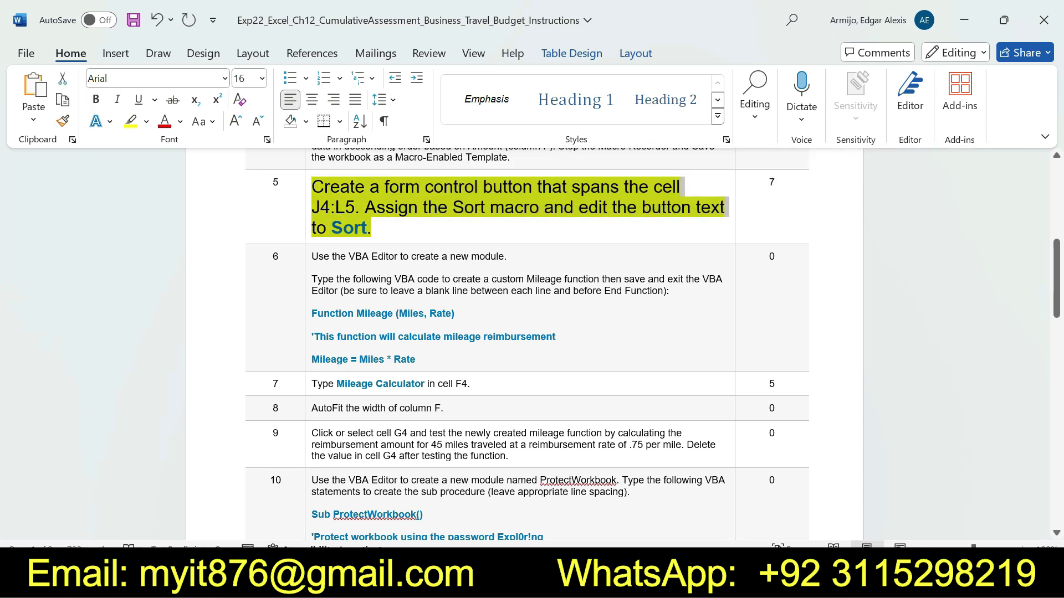
key("alt+Tab")
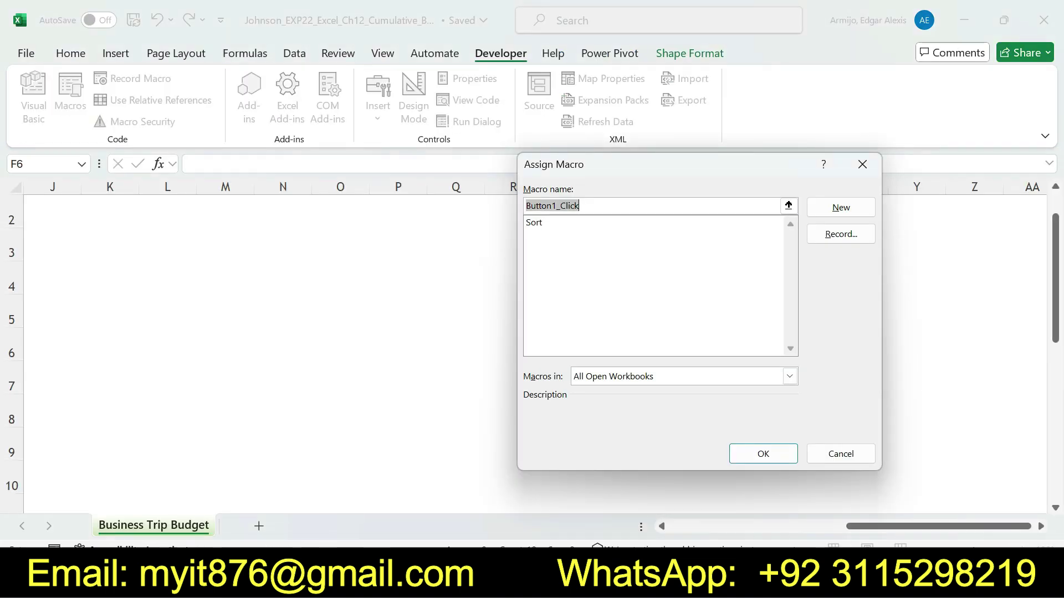
left_click(533, 222)
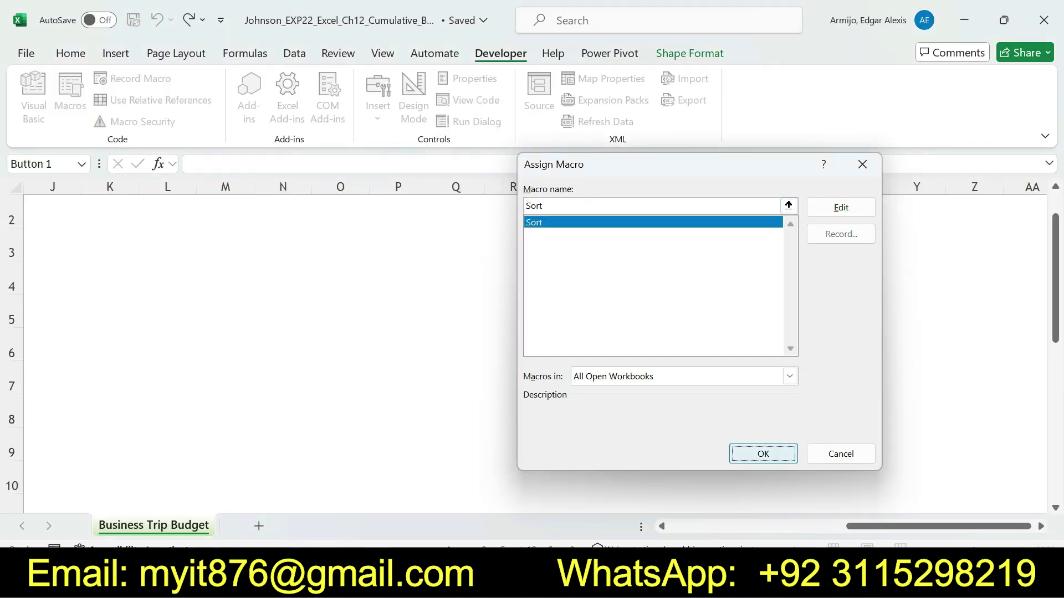
key("Return")
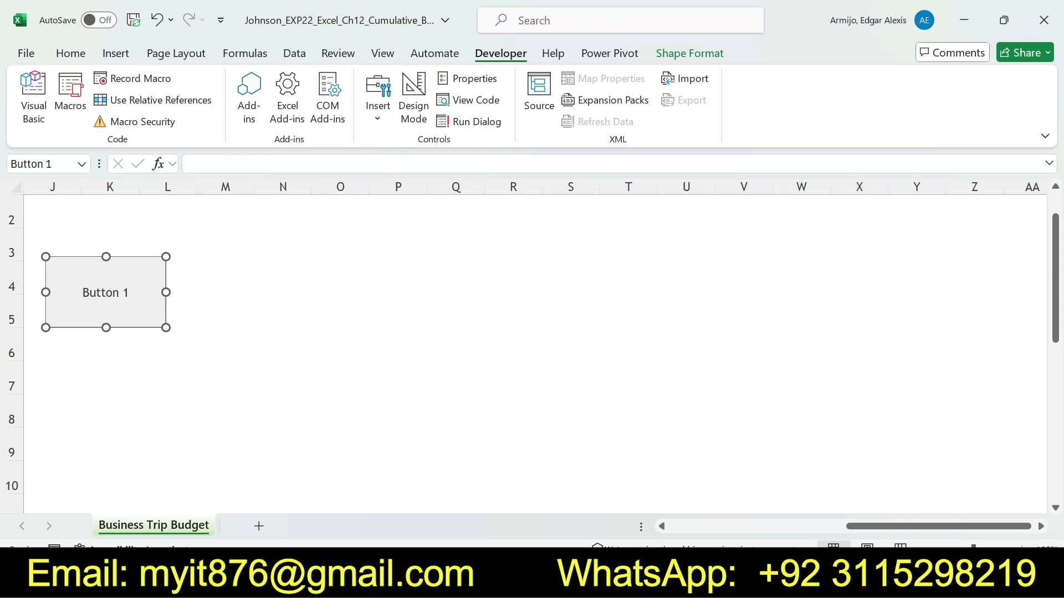
left_click_drag(46, 256, 35, 268)
left_click_drag(938, 526, 917, 526)
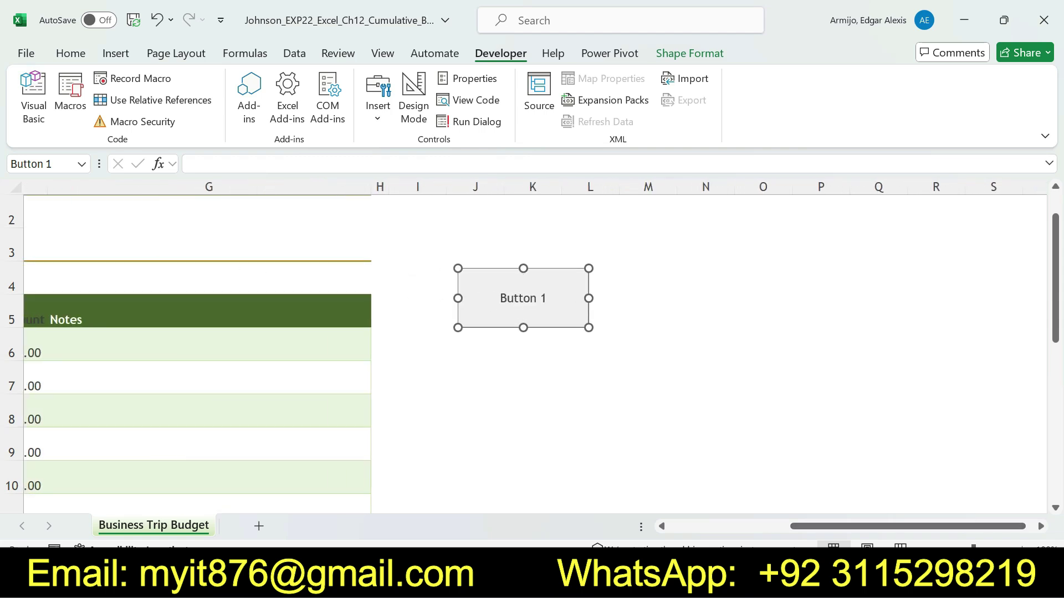
Step: Recheck the macro and button text requirement in Word, return to Excel and reconfirm Sort as the button's assigned macro
key("alt+Tab")
left_click(343, 227)
left_click_drag(365, 207, 371, 228)
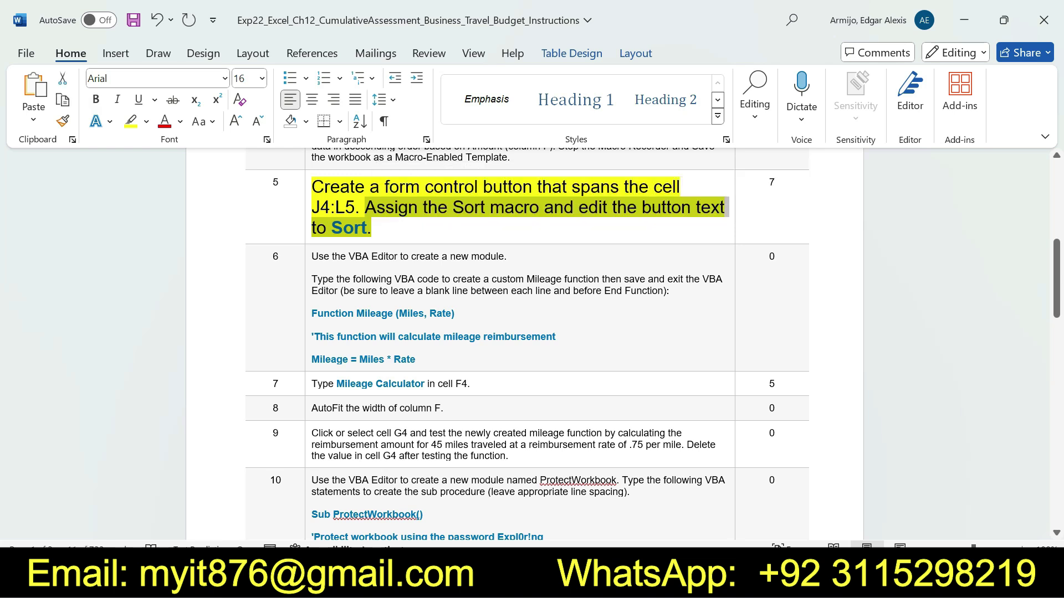
key("alt+Tab")
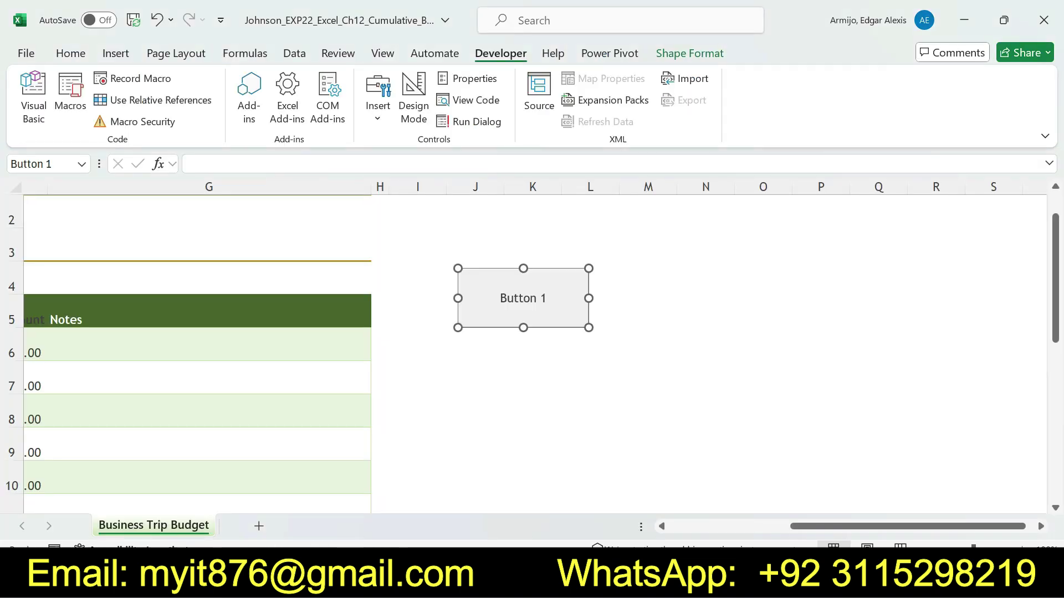
right_click(506, 308)
left_click(571, 471)
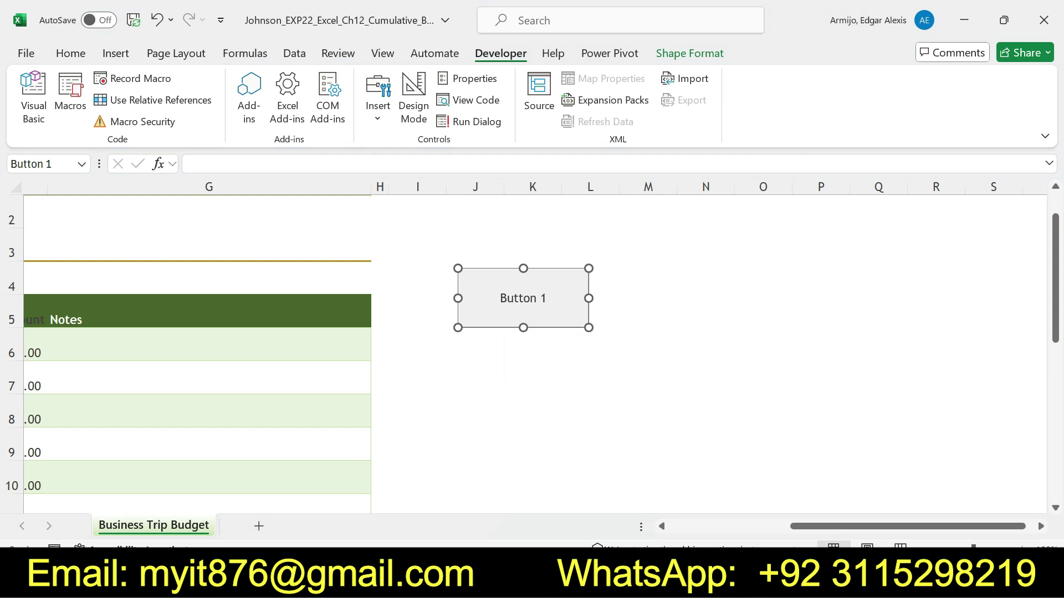
left_click(406, 305)
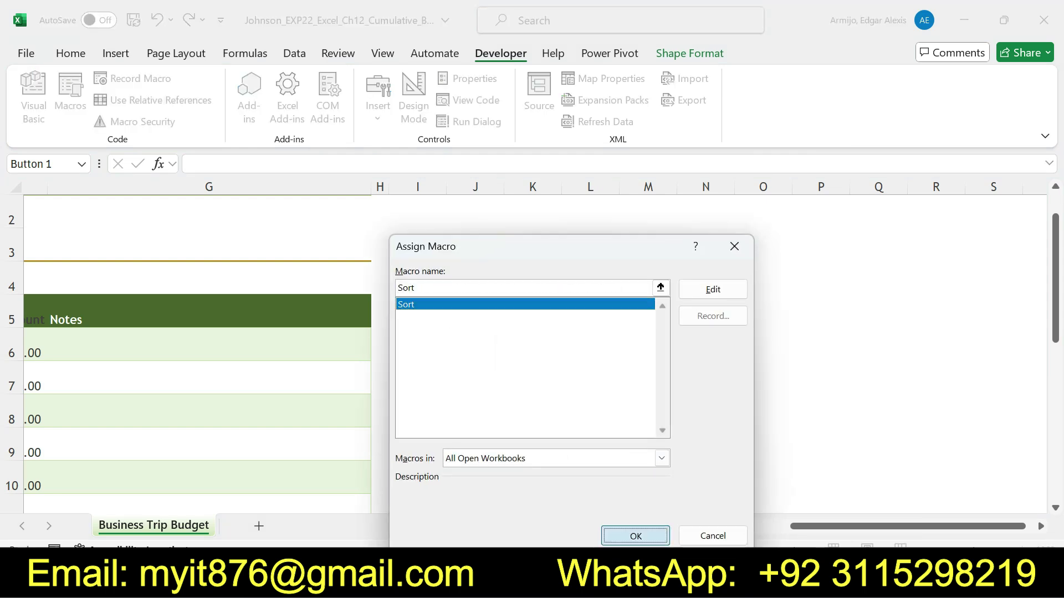
left_click(635, 535)
Step: Replace the button's text with Sort, deselect it and test the button
left_click(500, 298)
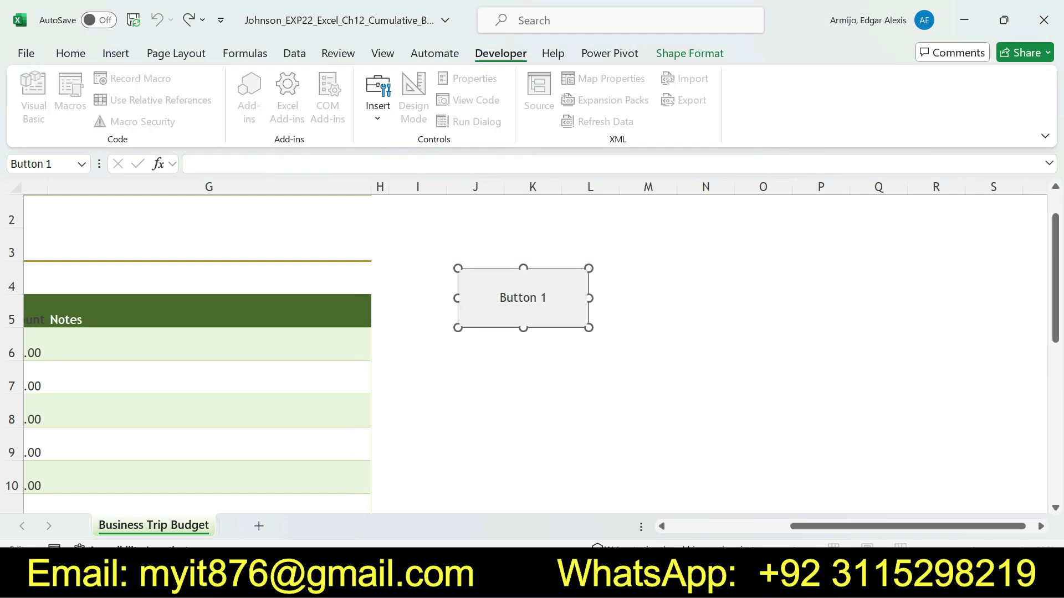
key("BackSpace")
key("BackSpace")
key("BackSpace")
key("BackSpace")
key("BackSpace")
key("BackSpace")
key("BackSpace")
key("BackSpace")
type("t")
left_click(590, 344)
left_click(523, 298)
left_click_drag(825, 527, 878, 526)
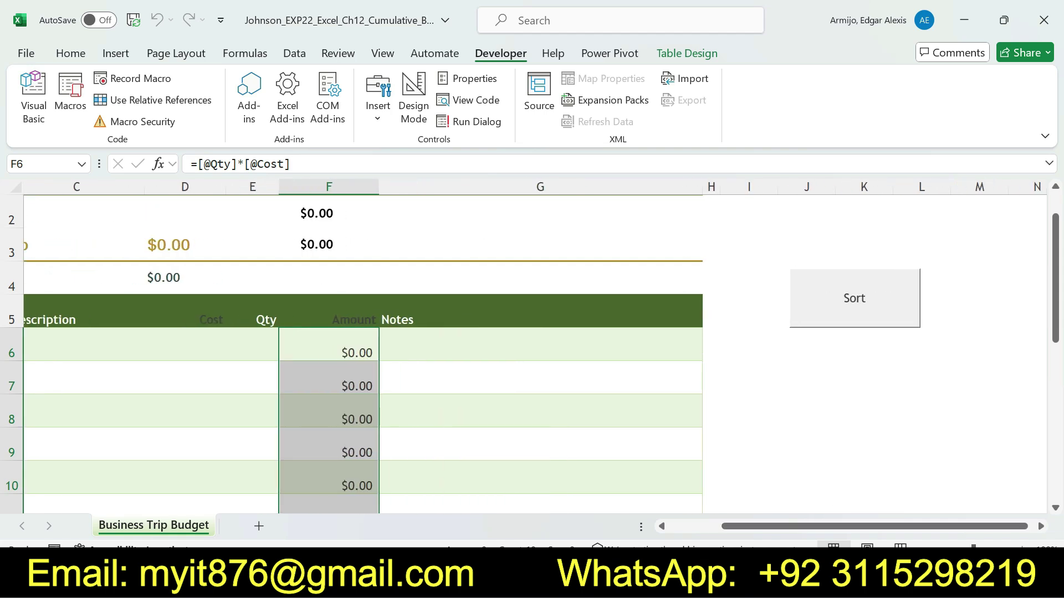
Step: Return to the Word instructions, reset the step 5 text to 9 pt and remove its highlight
key("alt+Tab")
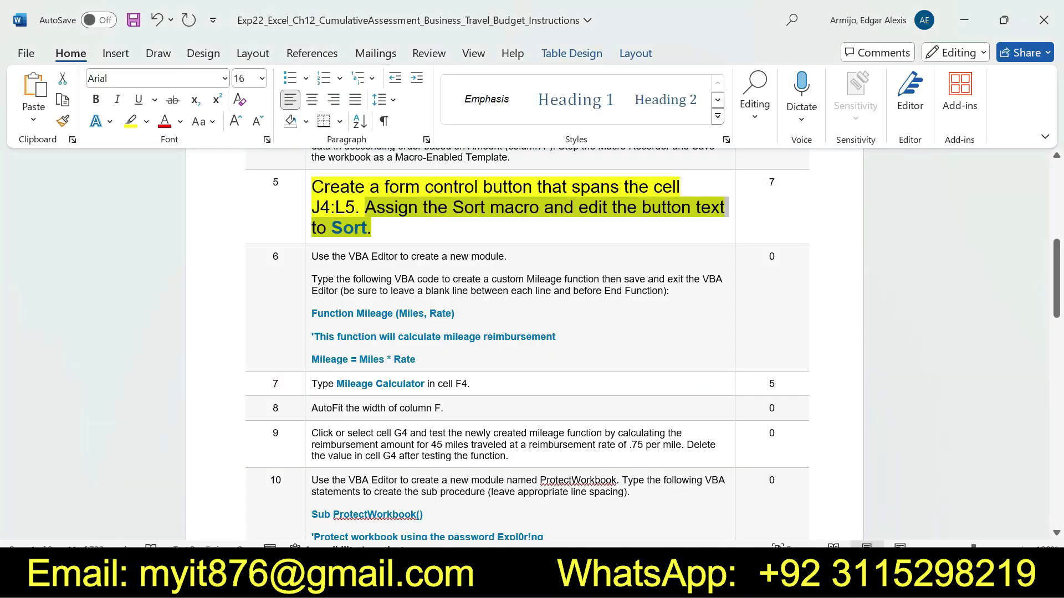
left_click(308, 192)
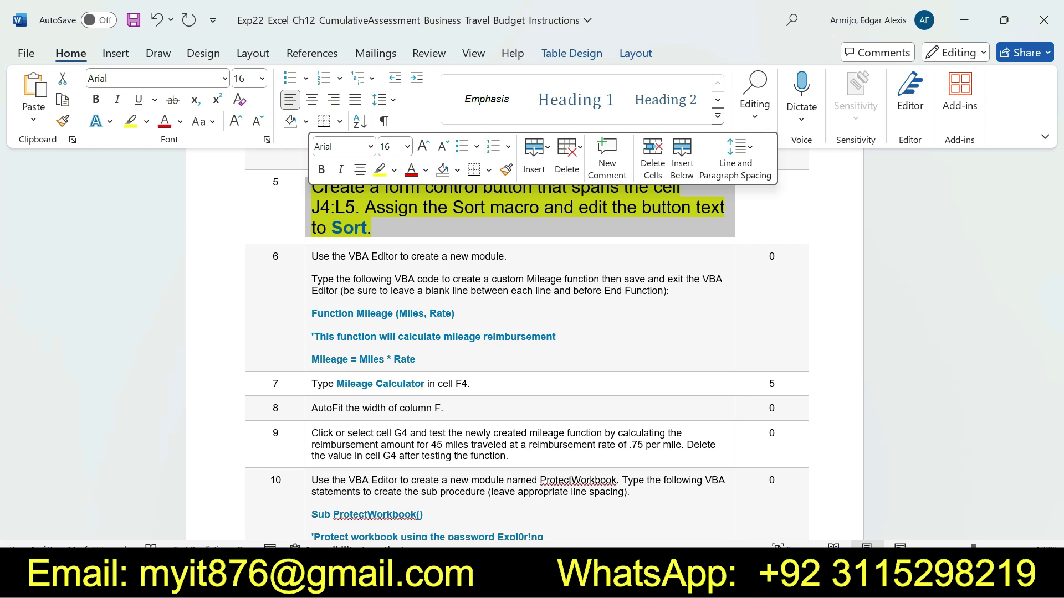
left_click(407, 146)
left_click(390, 172)
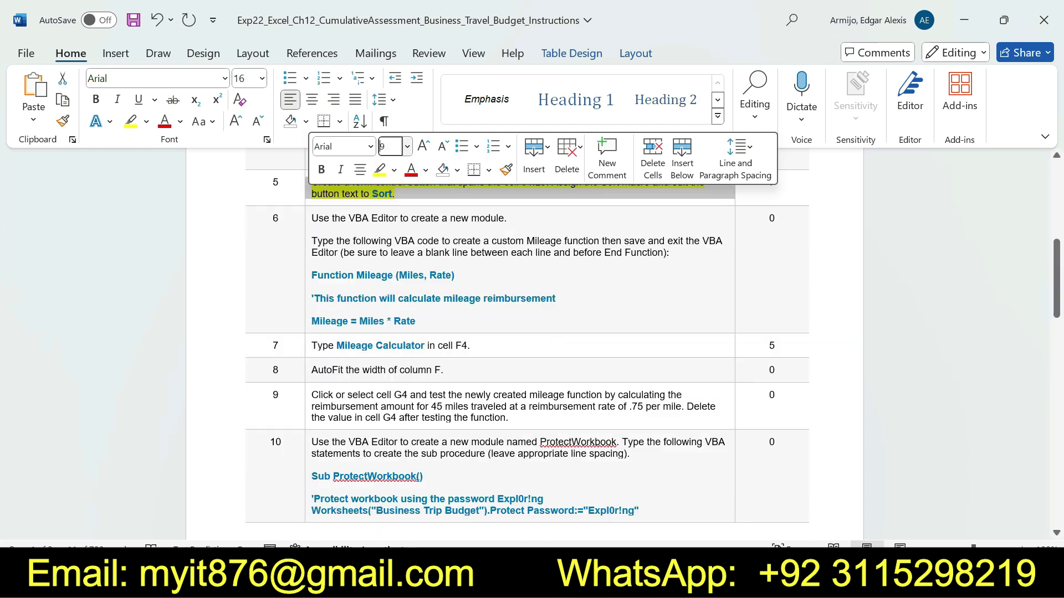
left_click(394, 169)
left_click(419, 303)
left_click(395, 194)
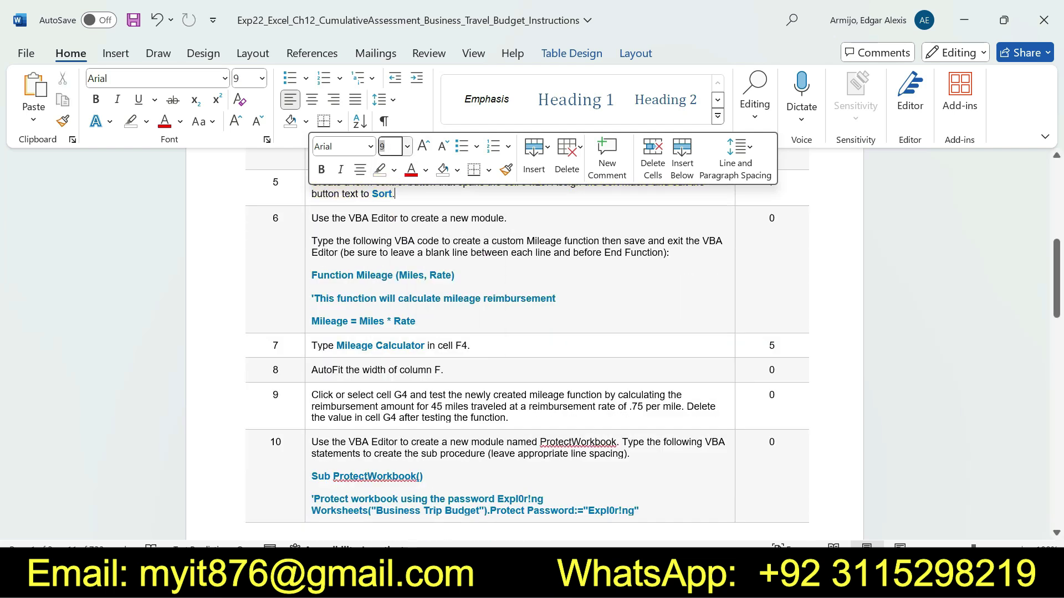
Step: Set the step 6 text to 16 pt, highlight it yellow and read its new-module and VBA code instructions
left_click(309, 222)
left_click(404, 196)
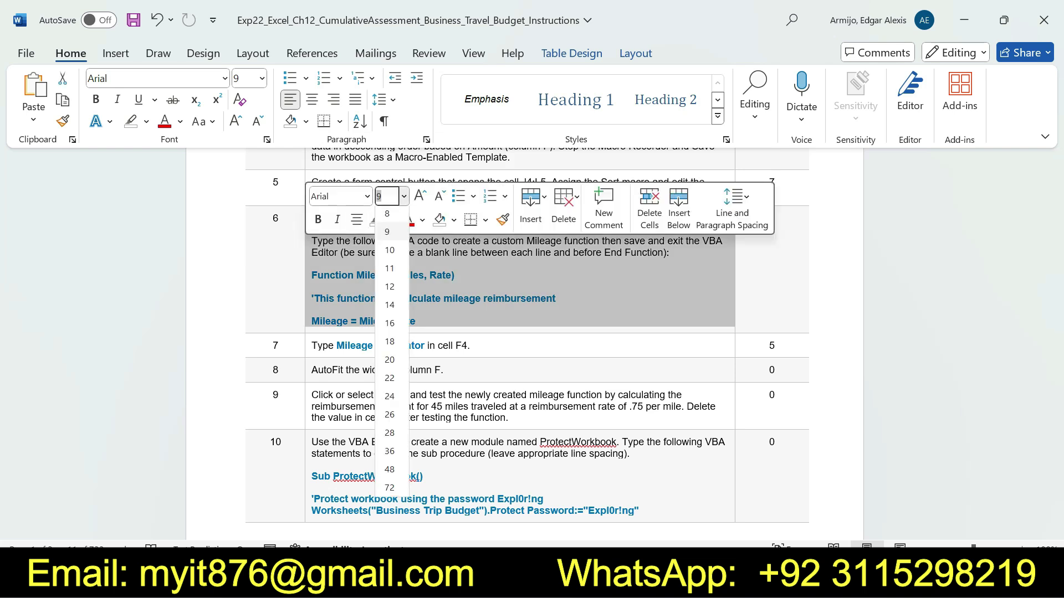
left_click(390, 327)
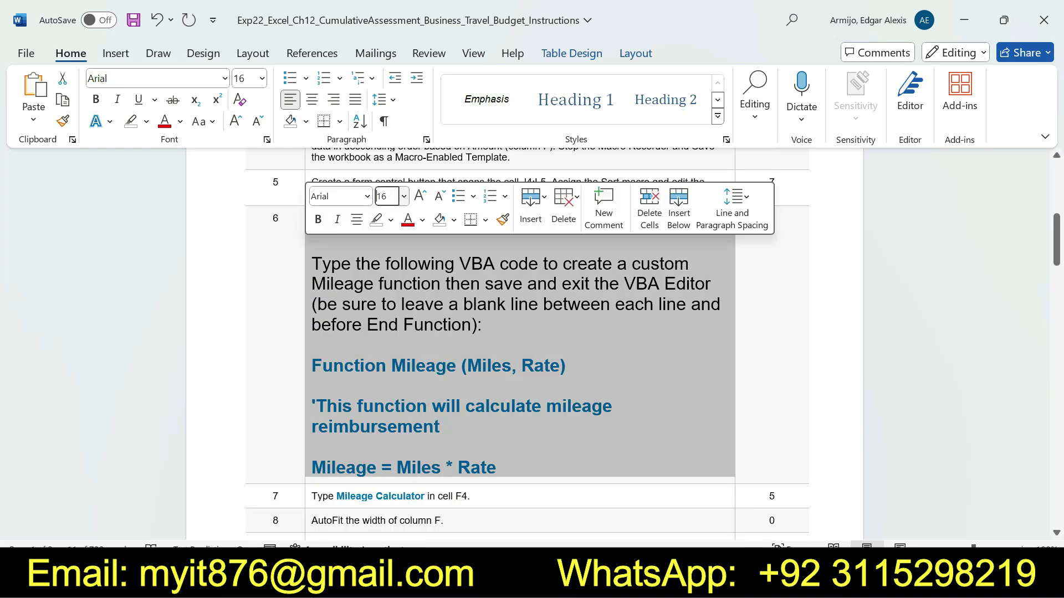
left_click(390, 219)
left_click(377, 278)
left_click(361, 263)
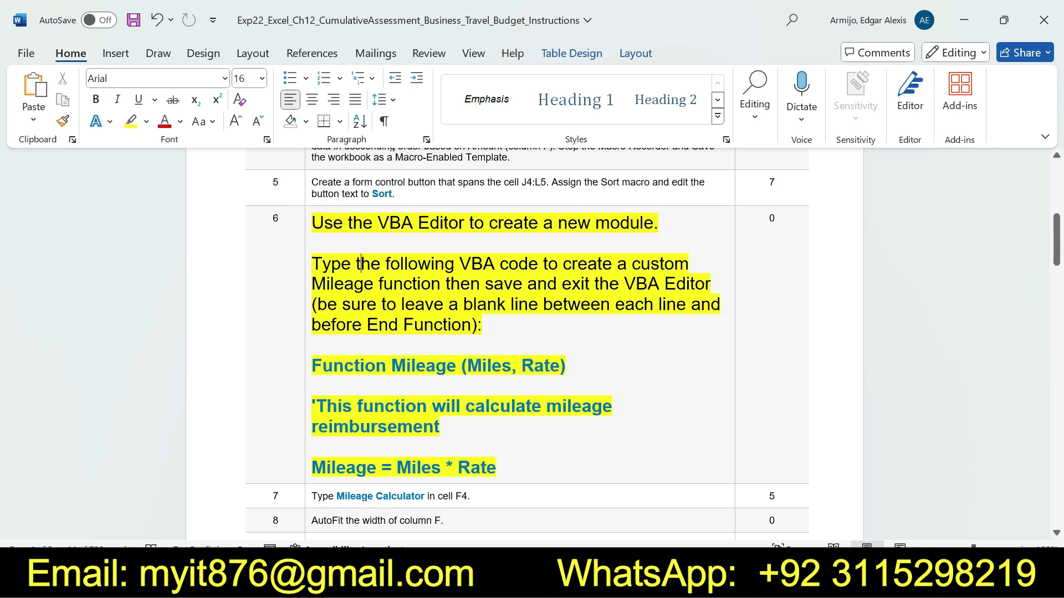
left_click_drag(311, 222, 654, 222)
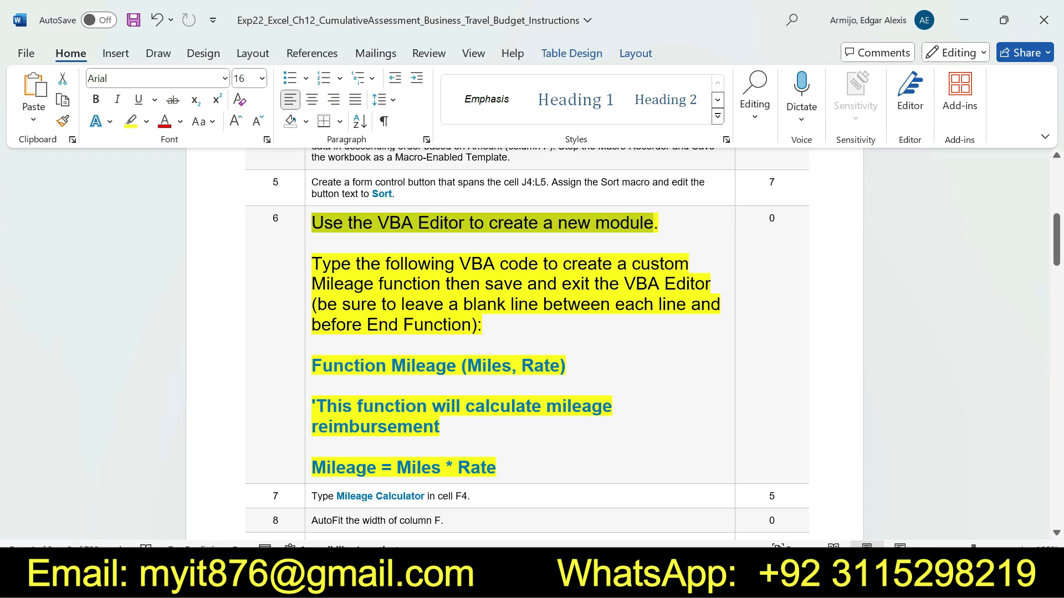
left_click_drag(311, 264, 482, 324)
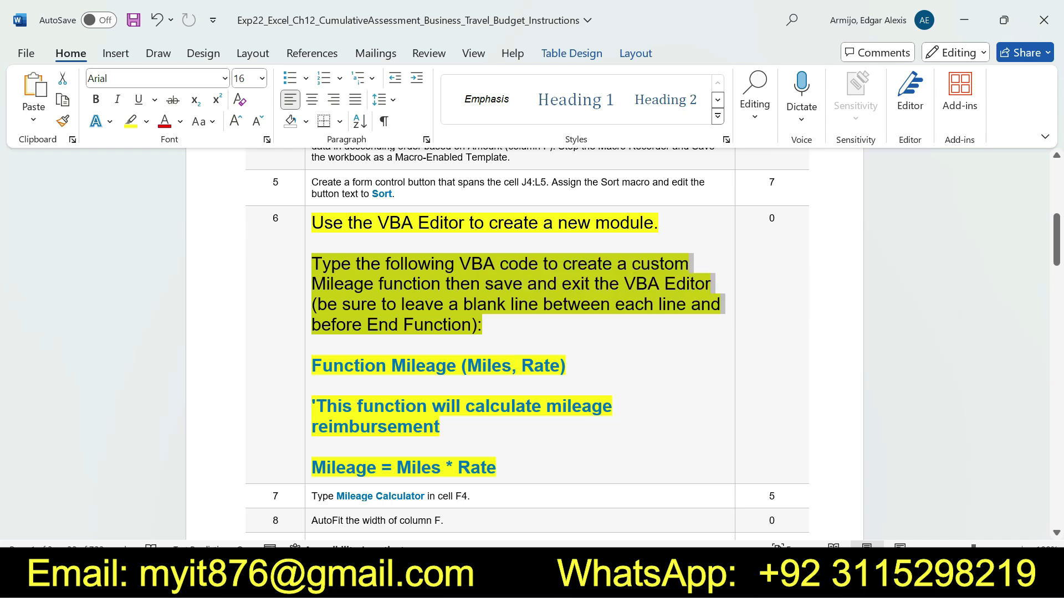
key("Menu")
key("Escape")
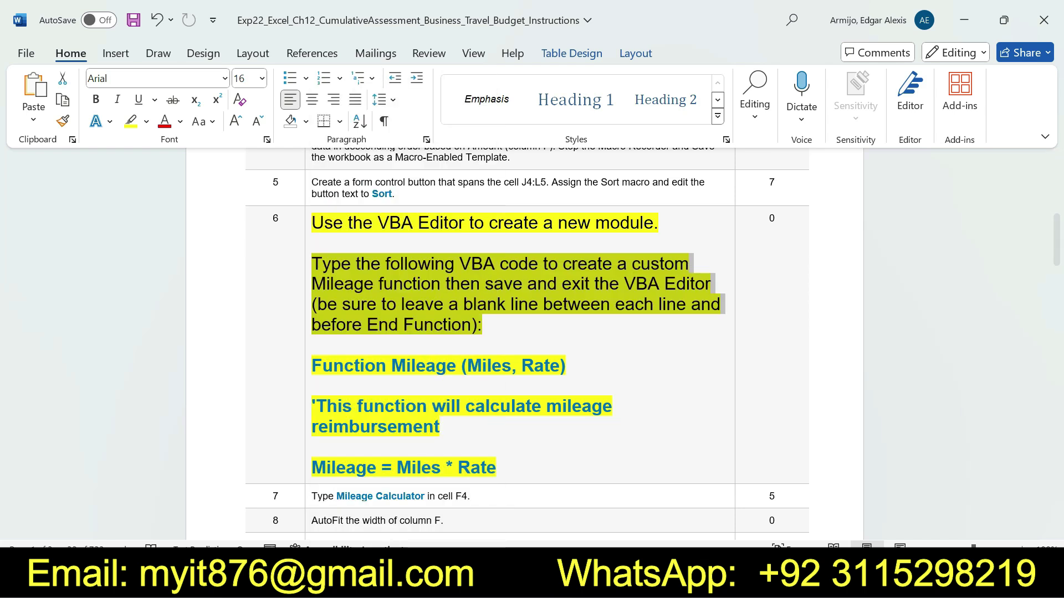
Step: Switch to Excel, open the VBA Editor and review the existing Module1 code, closing its code window when done
key("alt+Tab")
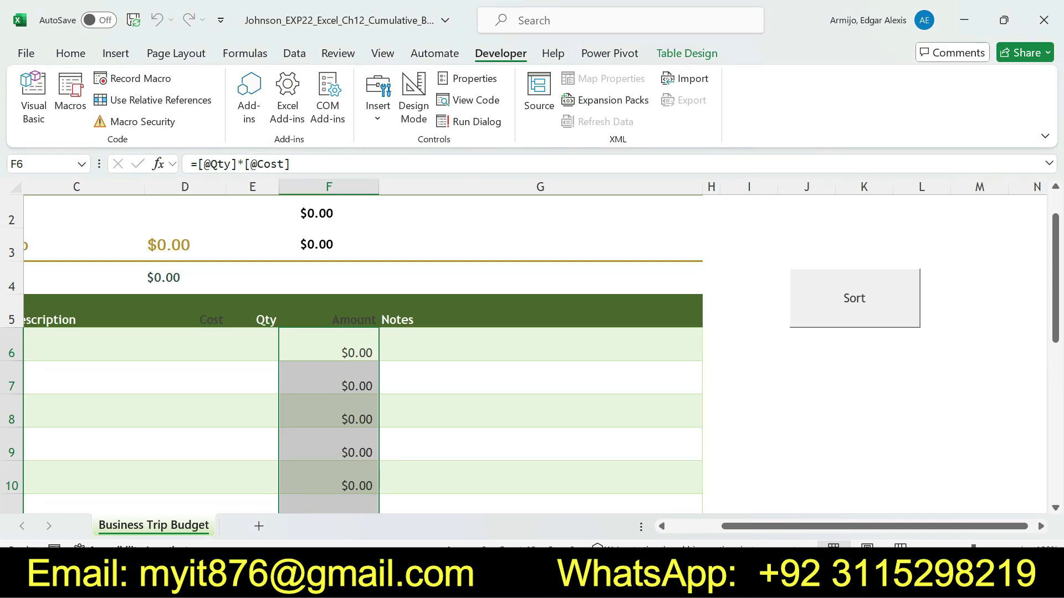
left_click(34, 99)
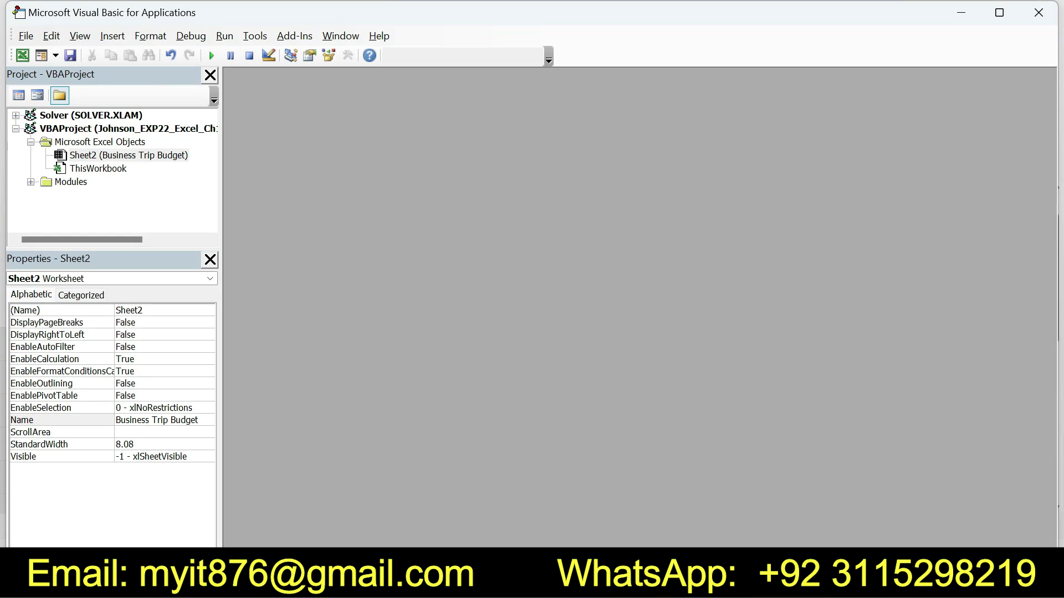
left_click(70, 181)
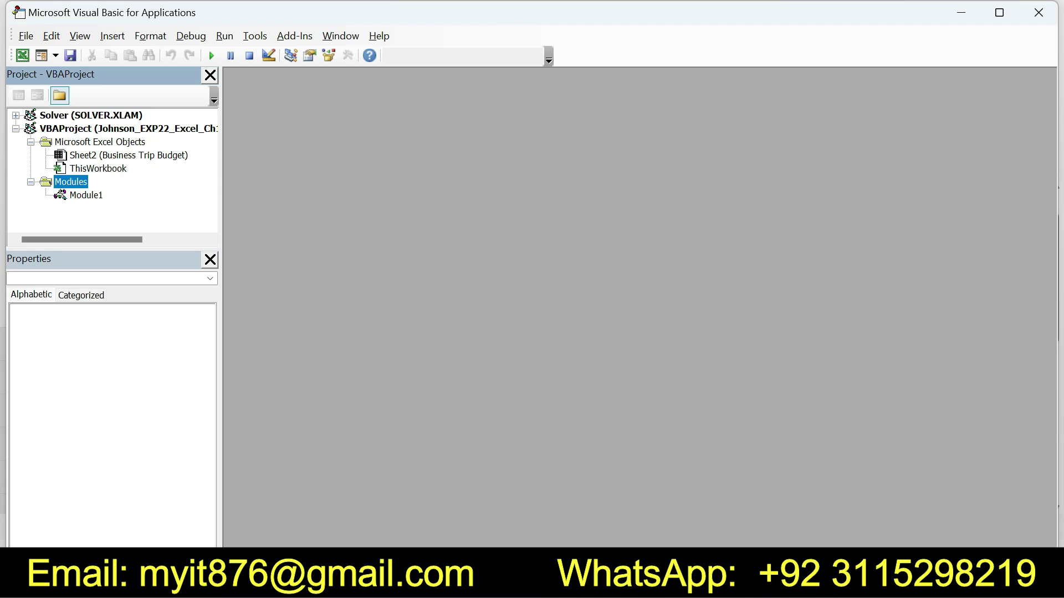
key("alt+Tab")
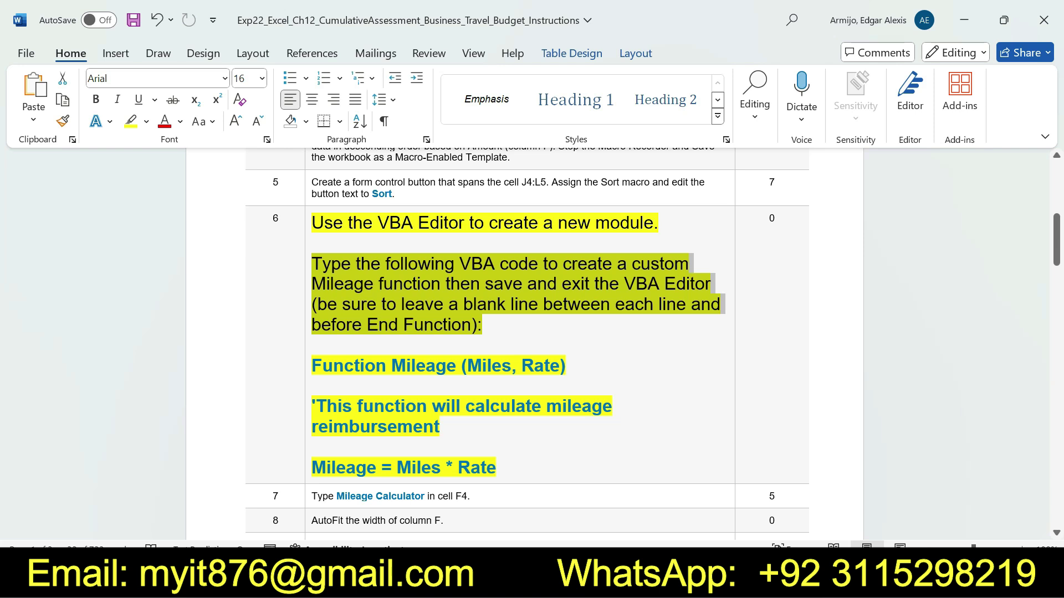
left_click(761, 579)
left_click(671, 498)
mouse_move(761, 578)
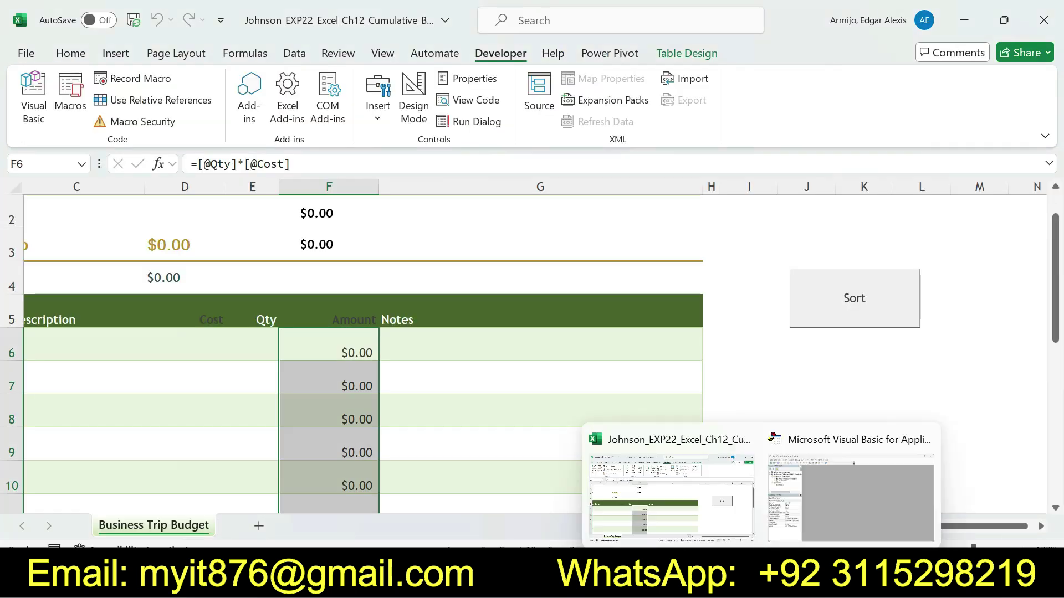
left_click(850, 488)
double_click(86, 195)
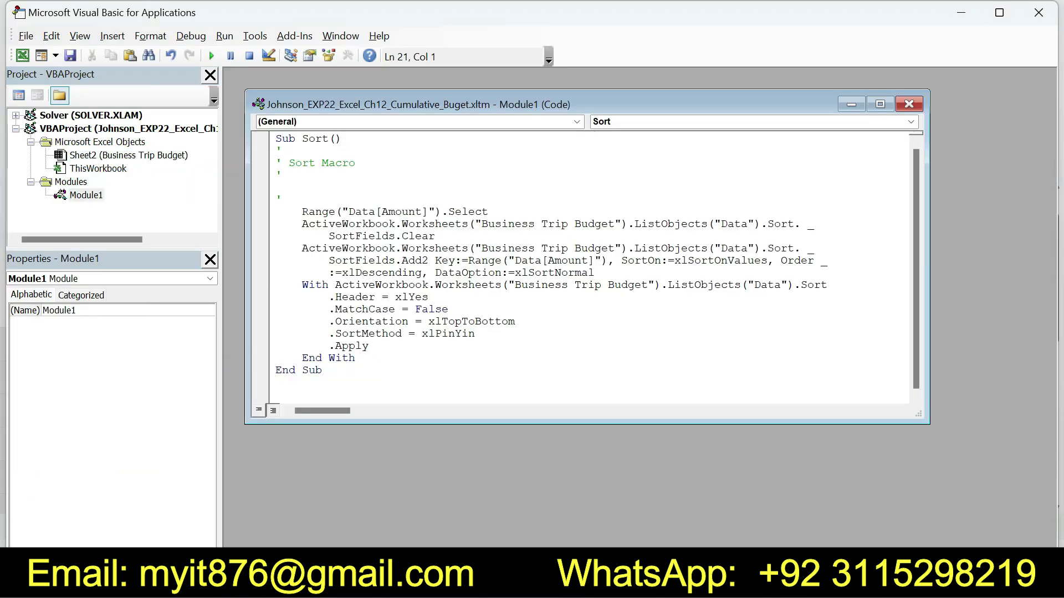
left_click(908, 104)
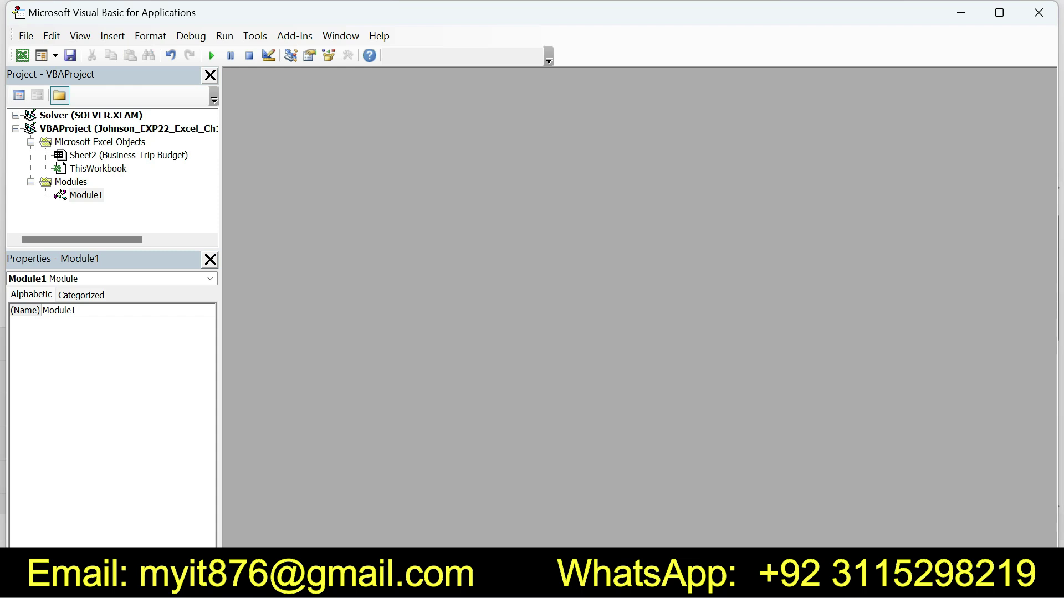
Step: Insert a new standard module into the budget workbook's VBA project
right_click(86, 195)
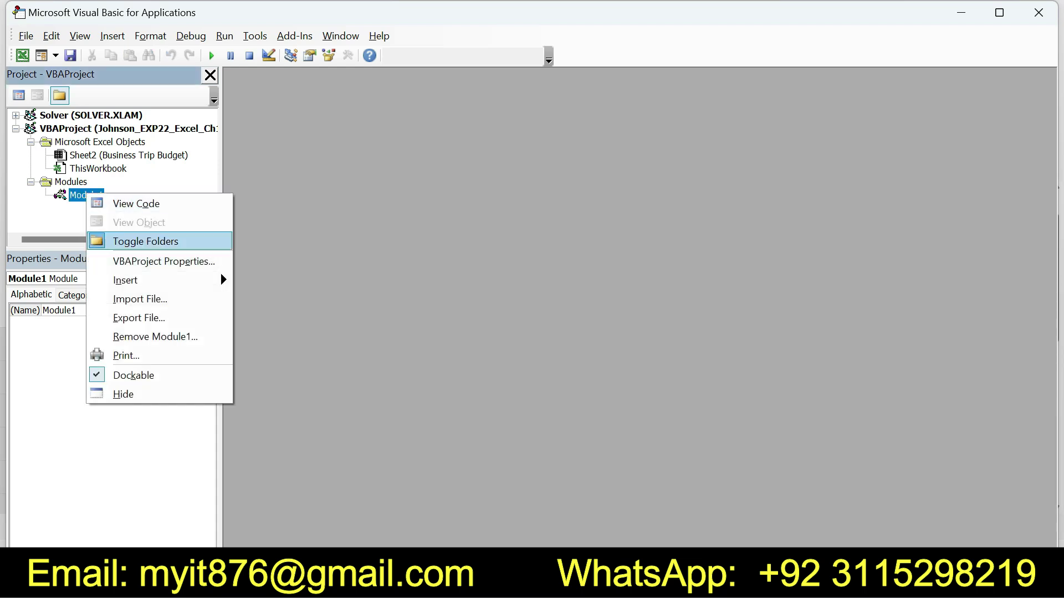
mouse_move(138, 279)
left_click(276, 299)
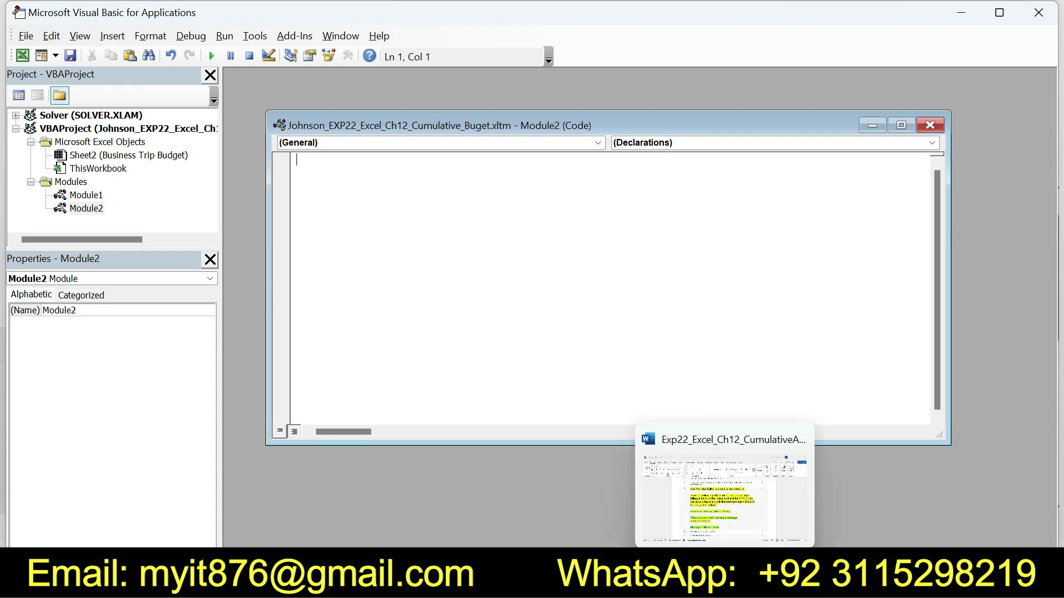
Step: Copy the step 6 code from Word into the new module, from Function Mileage(Miles, Rate) through Mileage = Miles * Rate, with blank lines between
left_click(723, 487)
left_click_drag(312, 366, 496, 468)
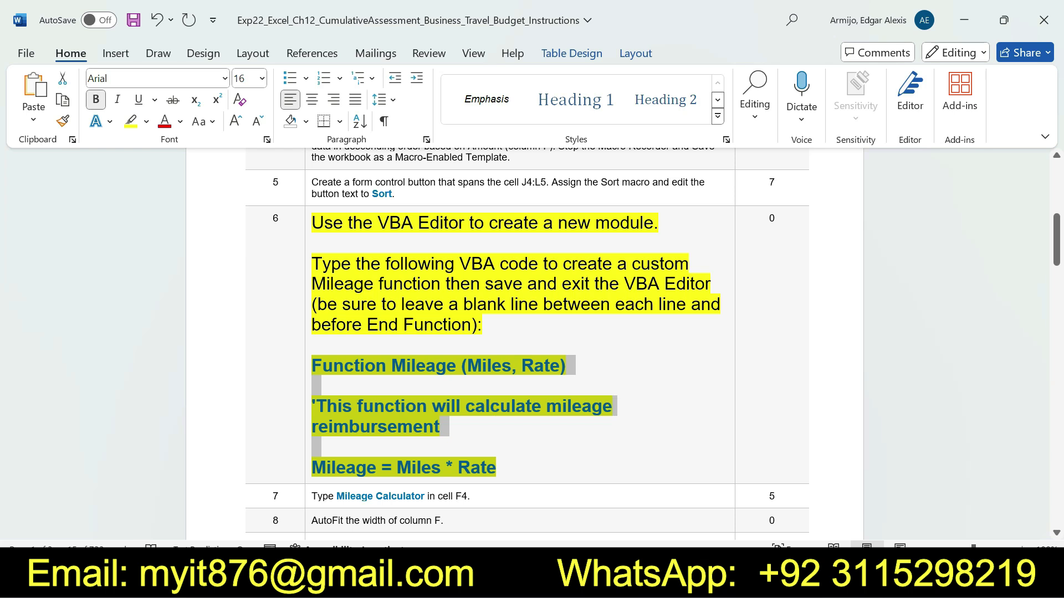
left_click(761, 580)
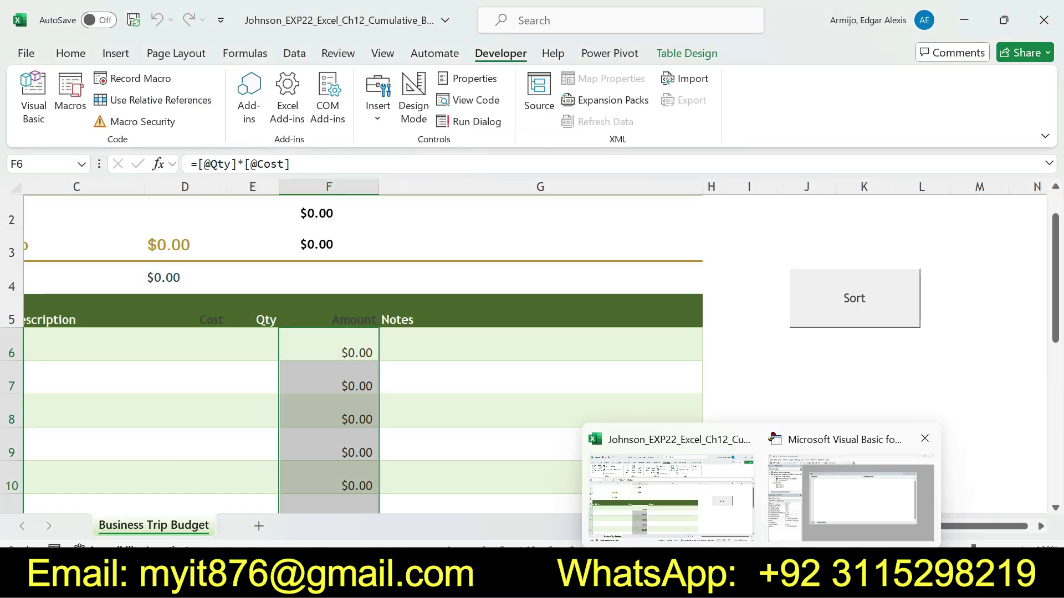
left_click(850, 498)
type("Function Mileage(Miles, Rate)  'This function will calculate mileage reimbursement  Mileage = Miles * Rate")
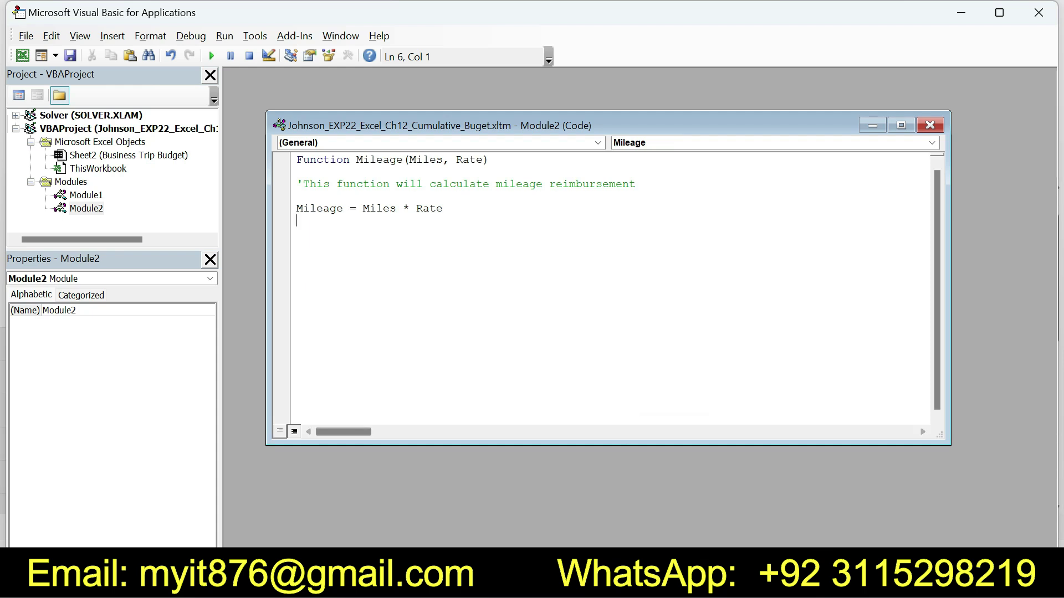
Step: Return to the Word instructions, reset the step 6 text to 9 pt and remove its highlight
key("alt+Tab")
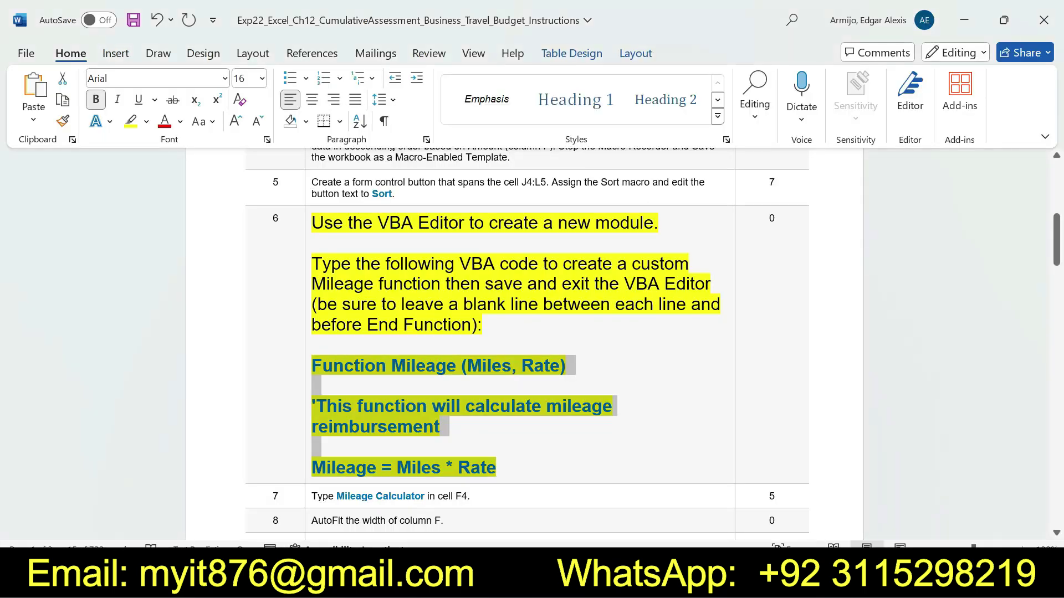
left_click(308, 302)
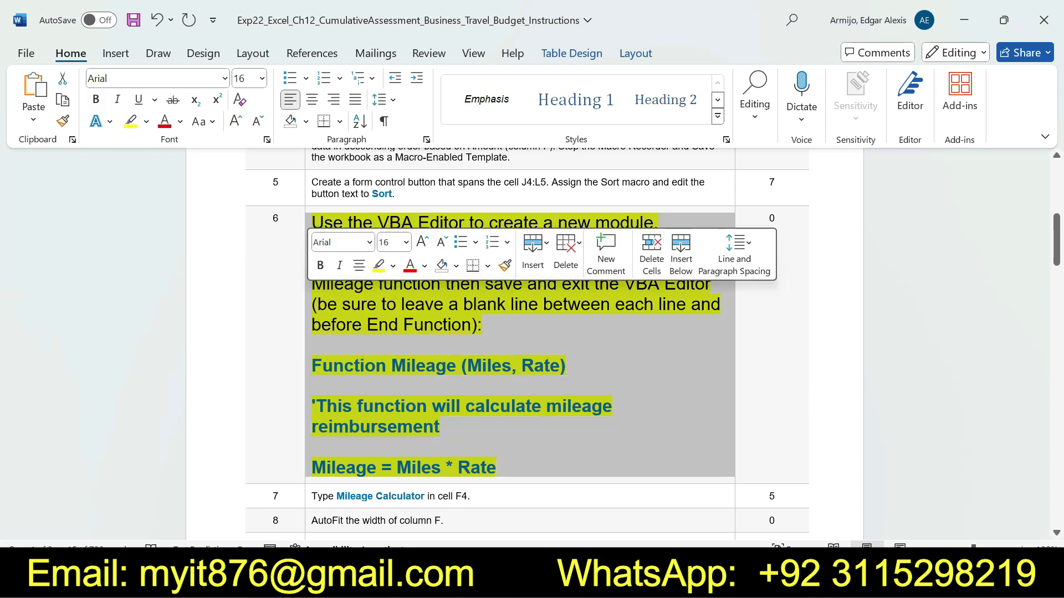
left_click(406, 242)
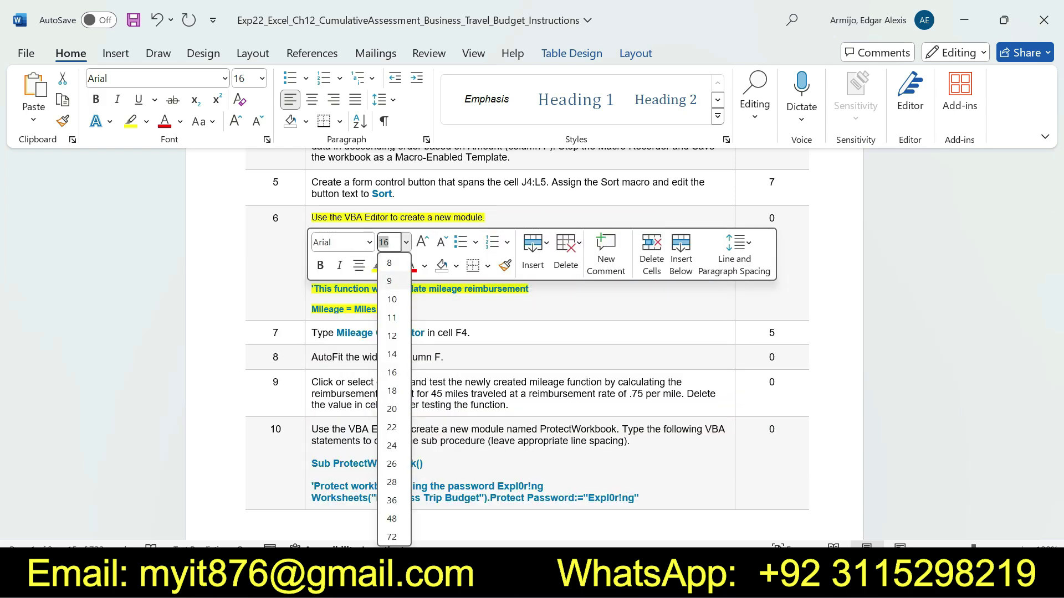
left_click(391, 281)
left_click(393, 265)
left_click(418, 399)
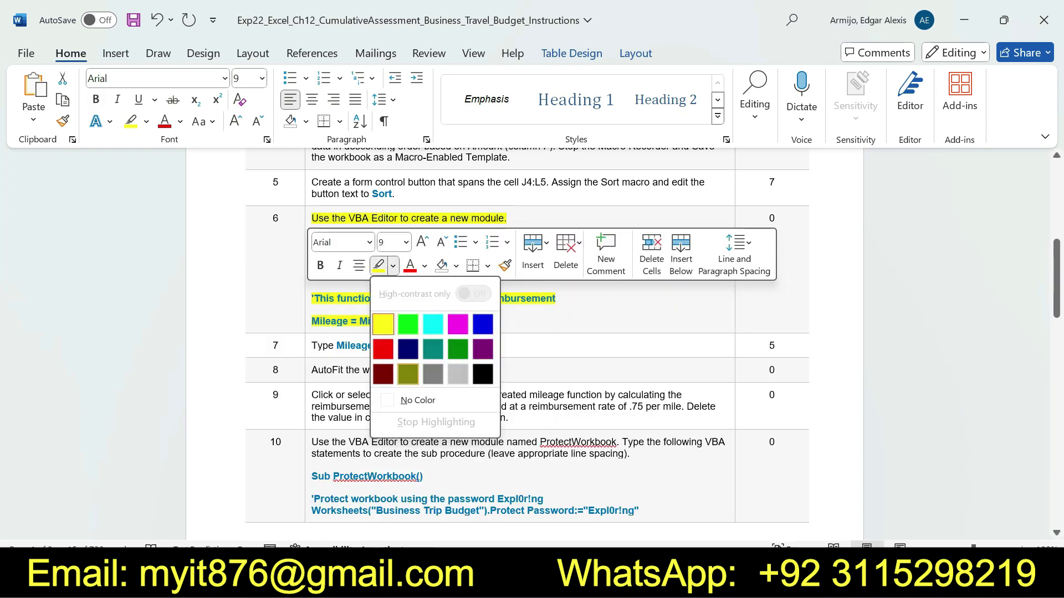
left_click(470, 345)
Step: Set the step 7 text to 16 pt, highlight it yellow and read the instruction for cell F4
left_click_drag(1056, 270, 1056, 299)
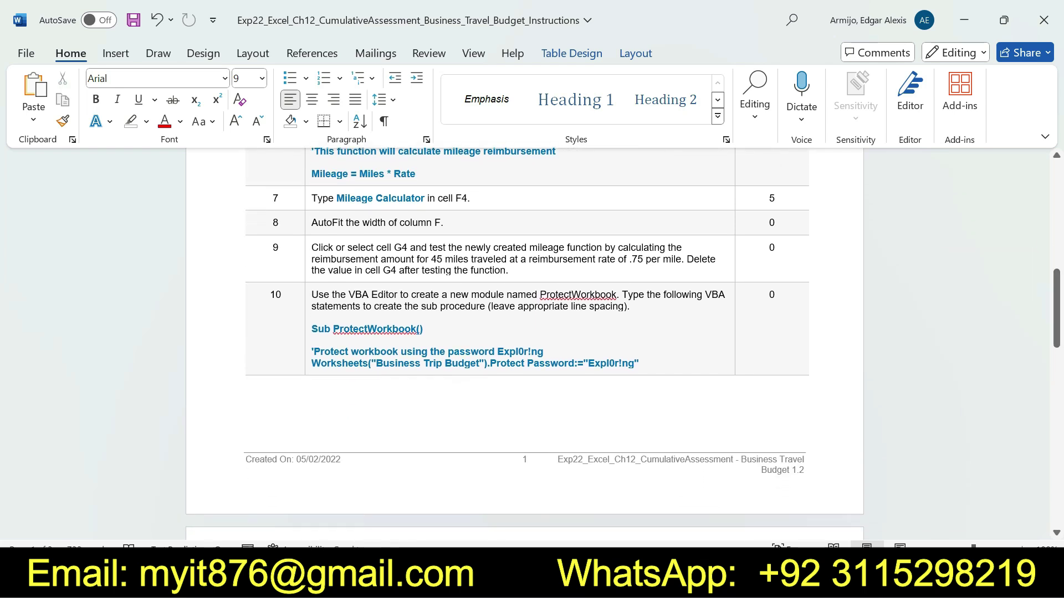
left_click(308, 198)
left_click(407, 145)
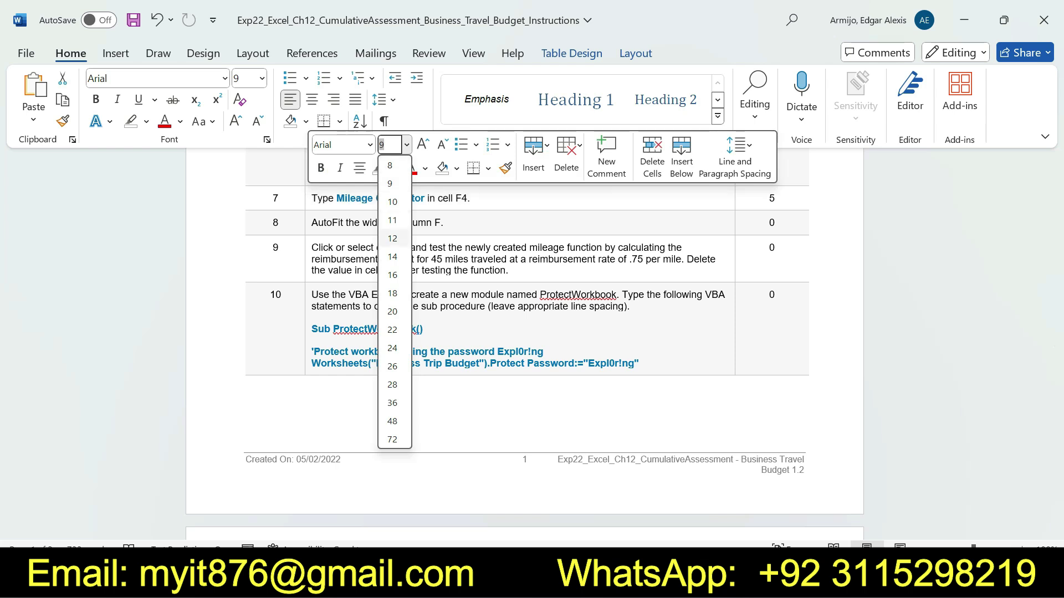
left_click(392, 275)
left_click(394, 169)
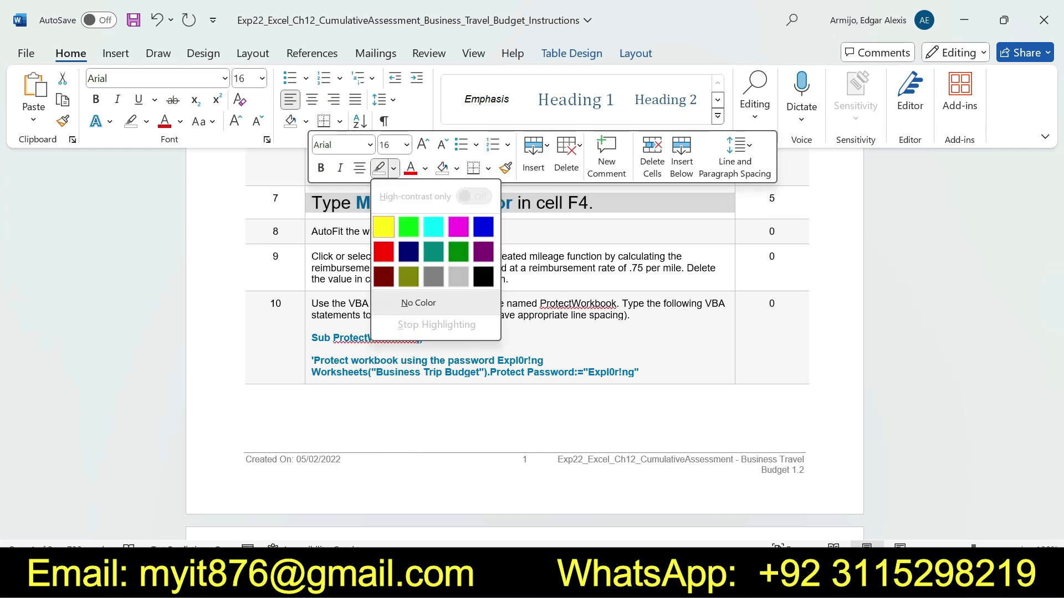
left_click(384, 227)
left_click(331, 203)
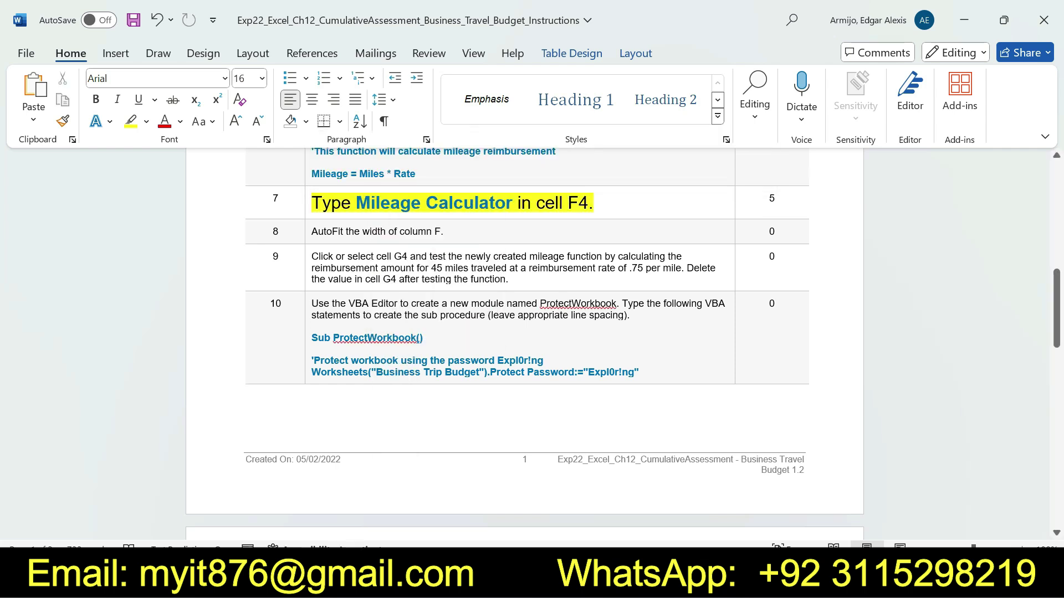
left_click_drag(311, 203, 594, 203)
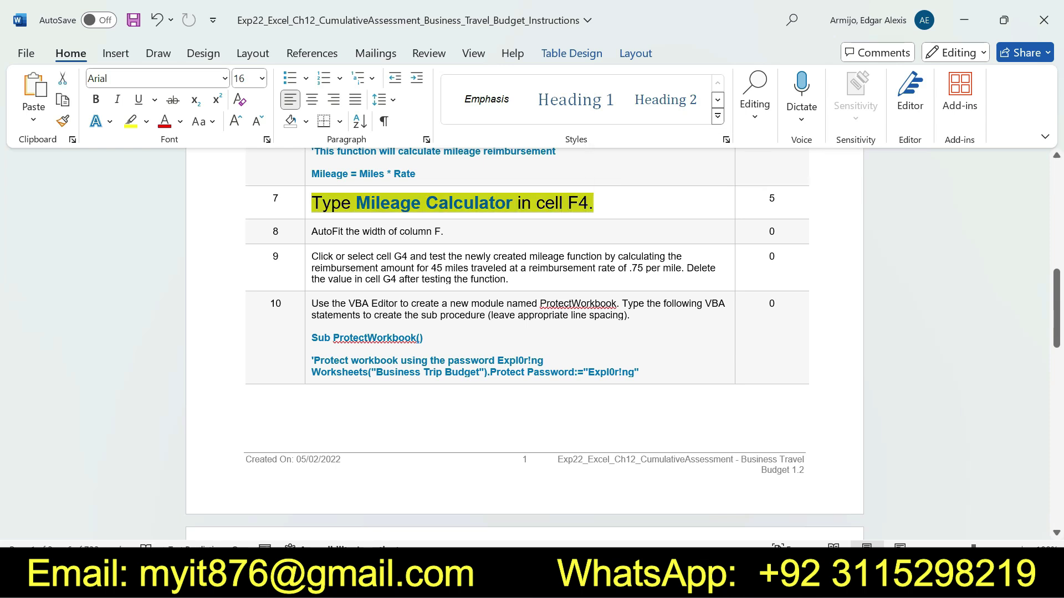
Step: Switch to the VBA Editor, close it and select cell F4 on the Business Trip Budget sheet
left_click(862, 498)
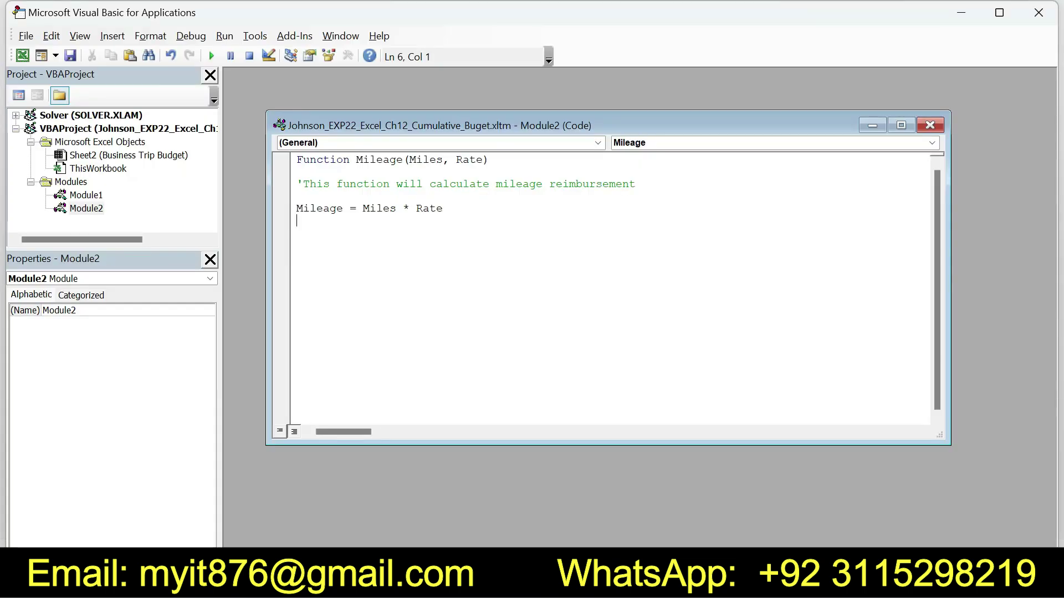
left_click(1038, 12)
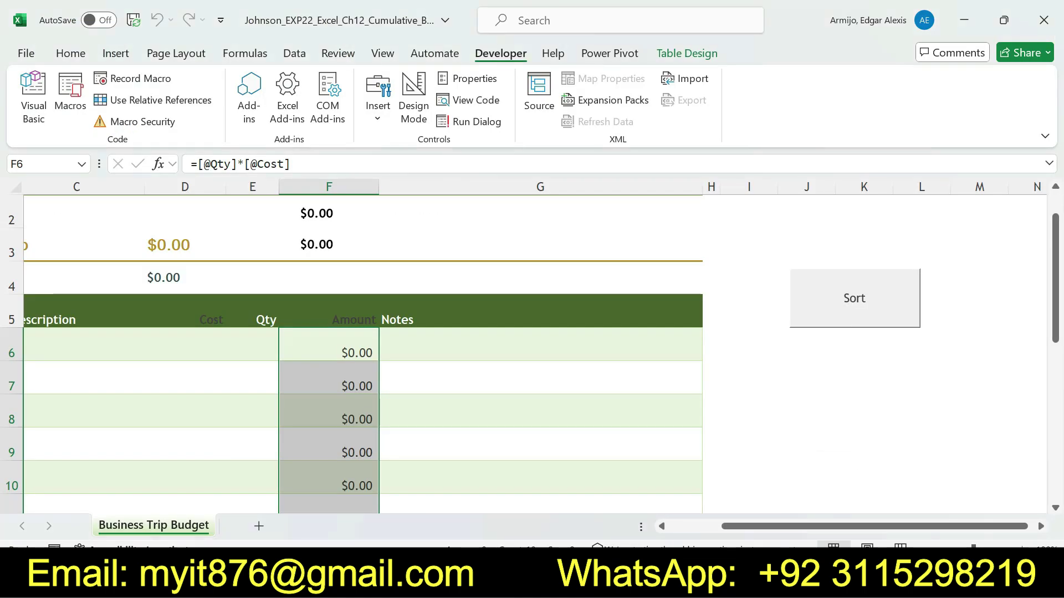
left_click_drag(874, 526, 821, 526)
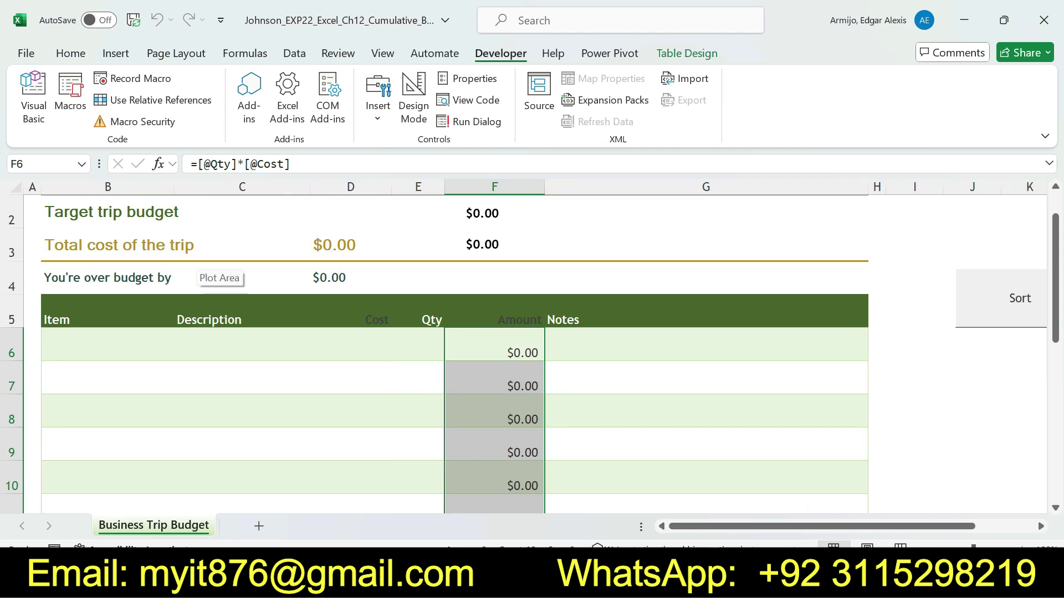
left_click(494, 278)
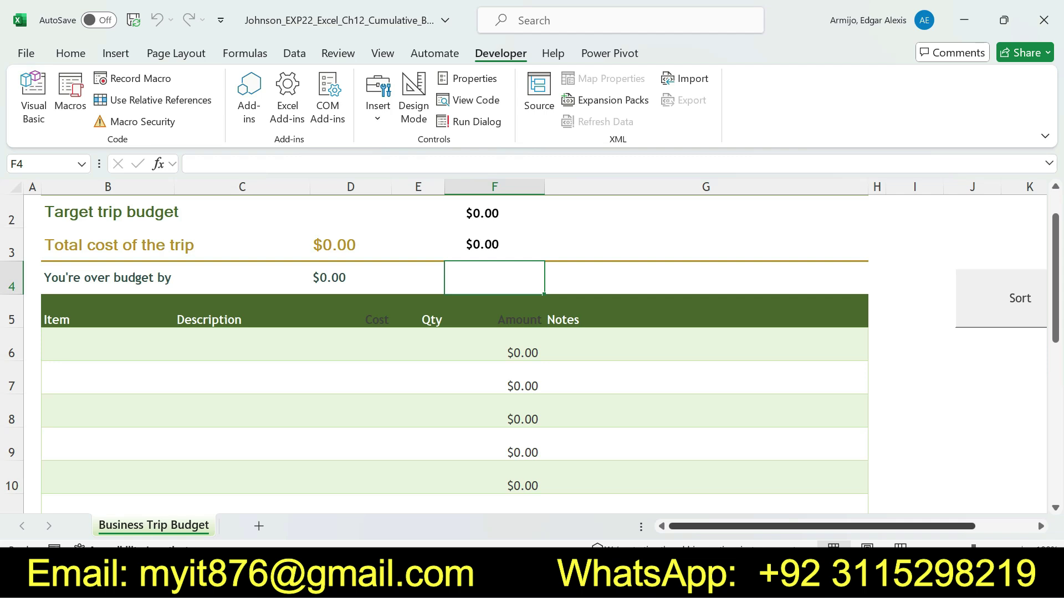
Step: Check the step 7 instruction in Word and enter Mileage Calculator in cell F4 of the Business Trip Budget sheet
key("alt+Tab")
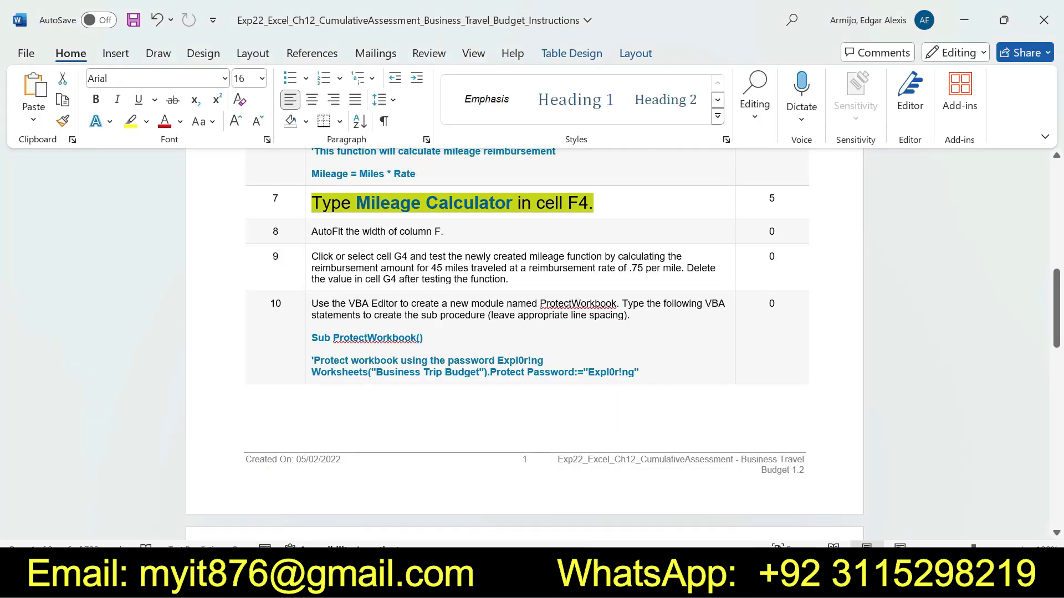
key("alt+Tab")
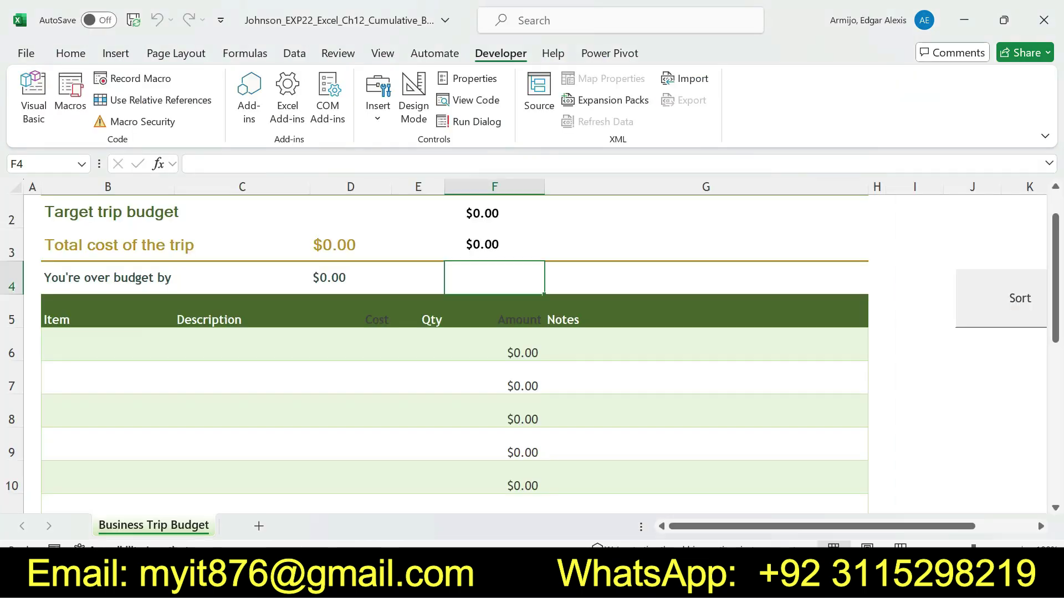
key("F2")
type("Mileage")
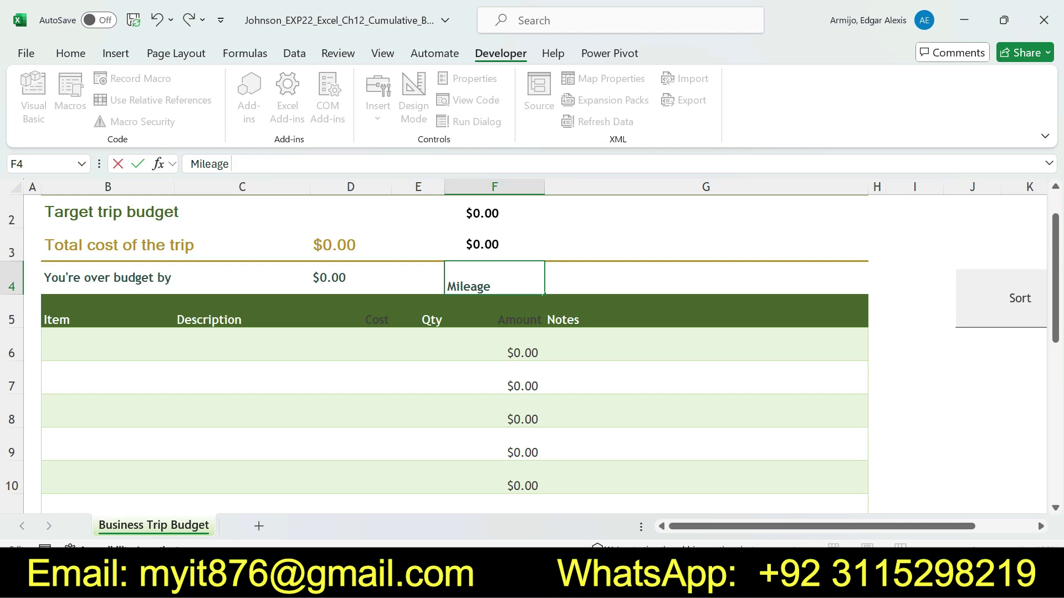
left_click(724, 586)
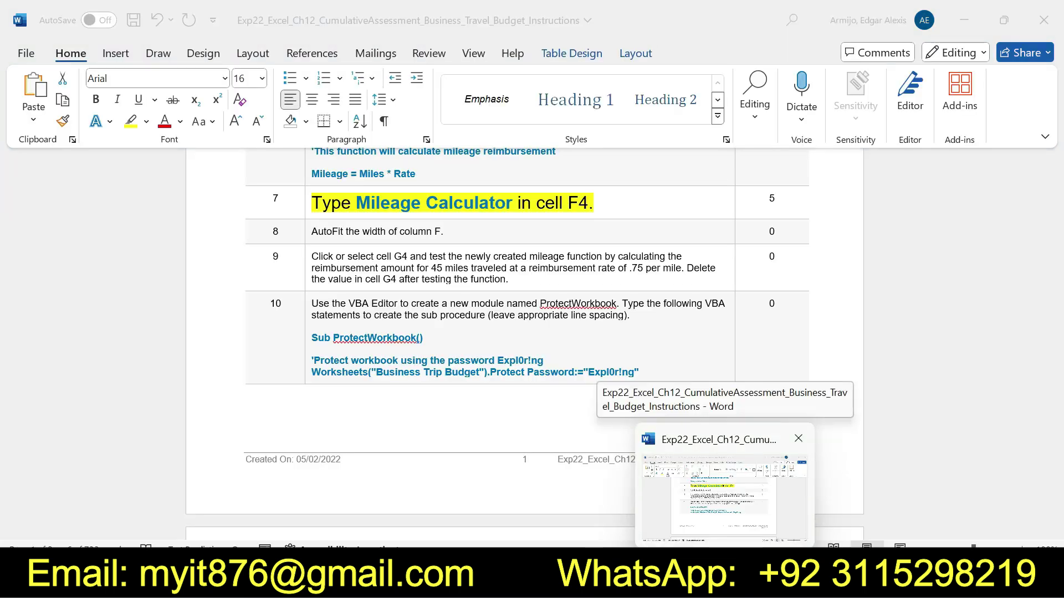
left_click(725, 586)
type("Calcula")
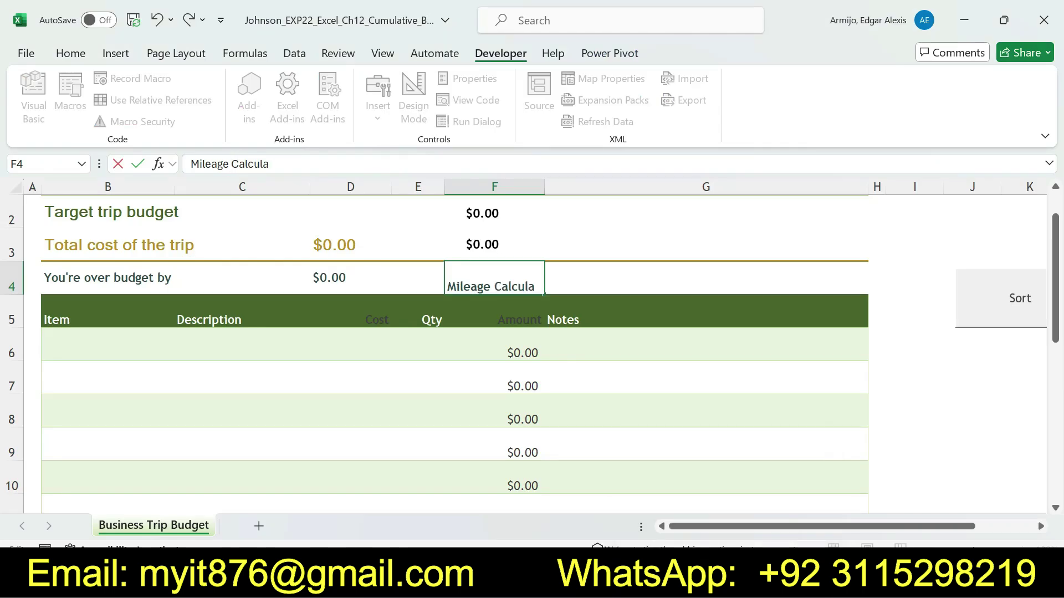
type("tor")
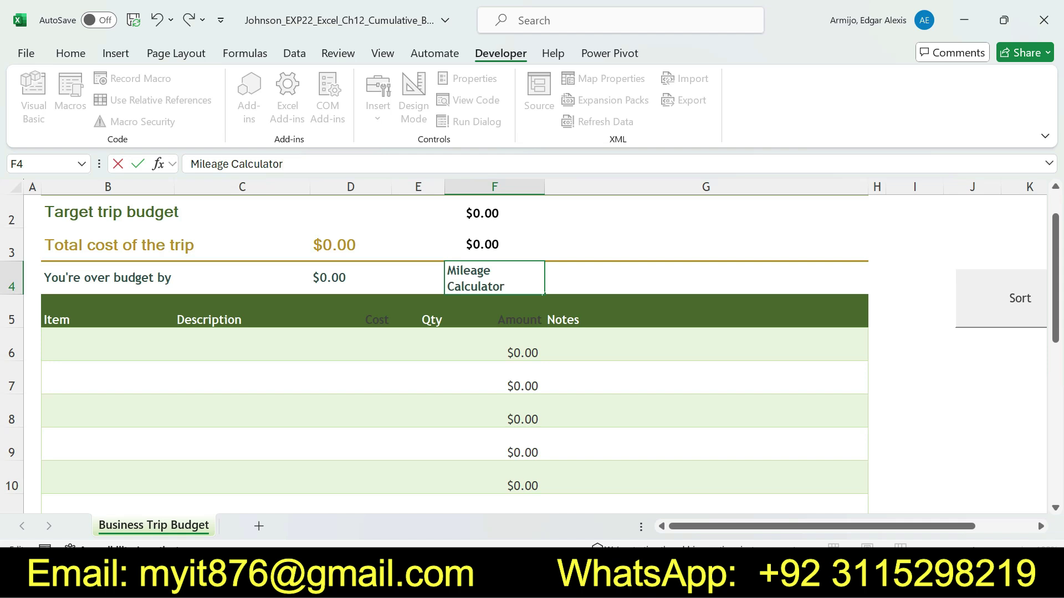
key("Return")
left_click(494, 278)
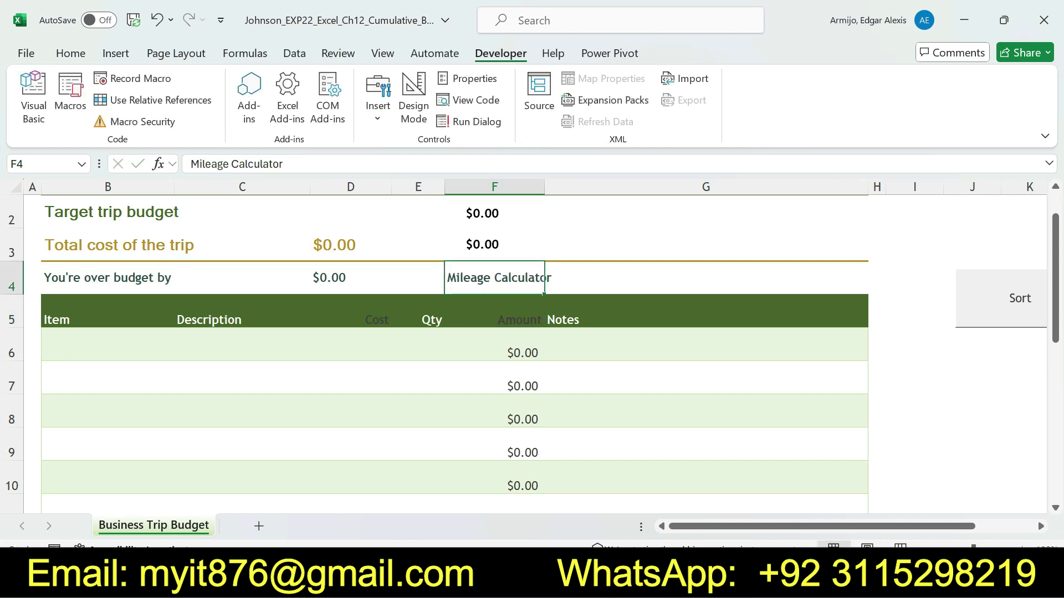
Step: Switch to the Word instructions, reset the step 7 text to 9 pt and remove its highlight
key("alt+Tab")
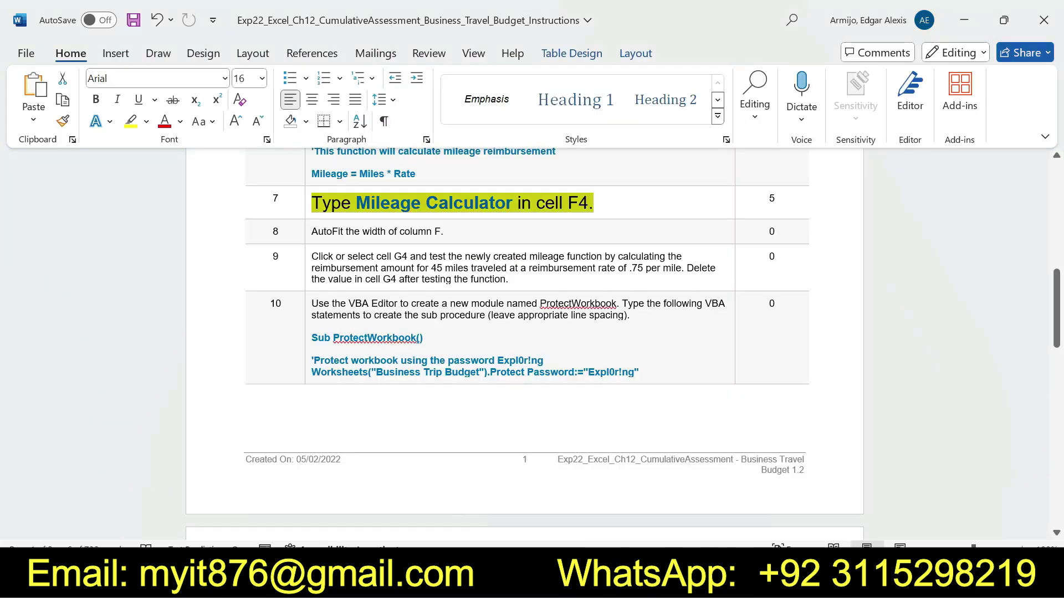
triple_click(452, 203)
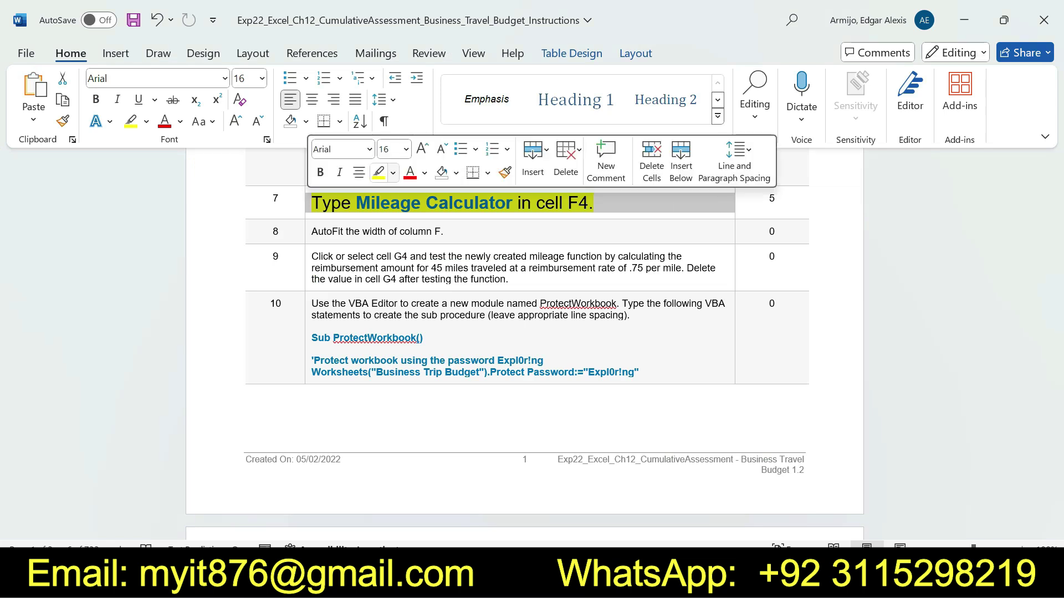
left_click(406, 149)
left_click(389, 188)
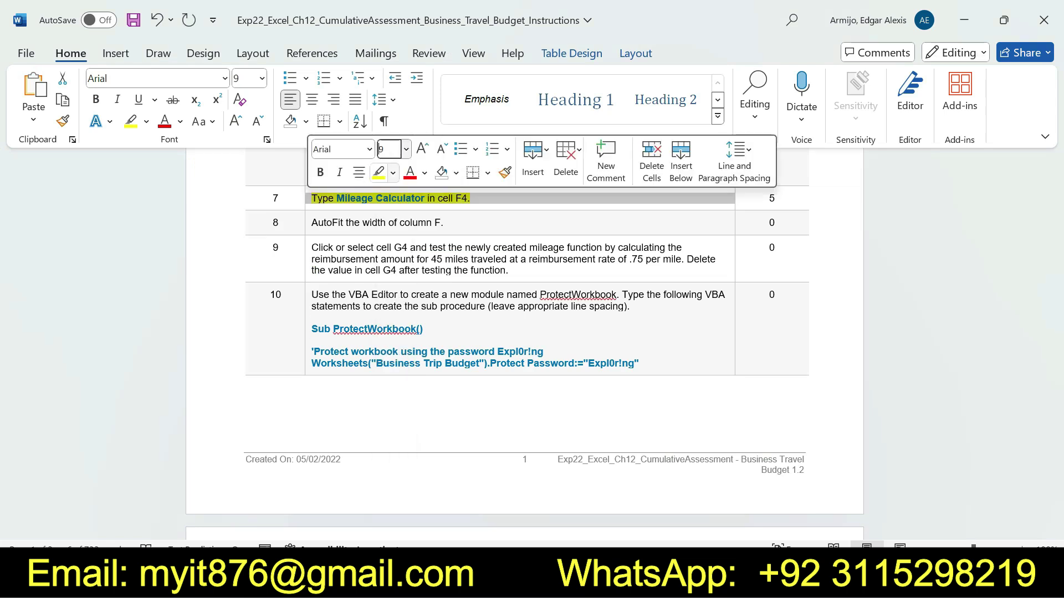
left_click(393, 172)
left_click(419, 308)
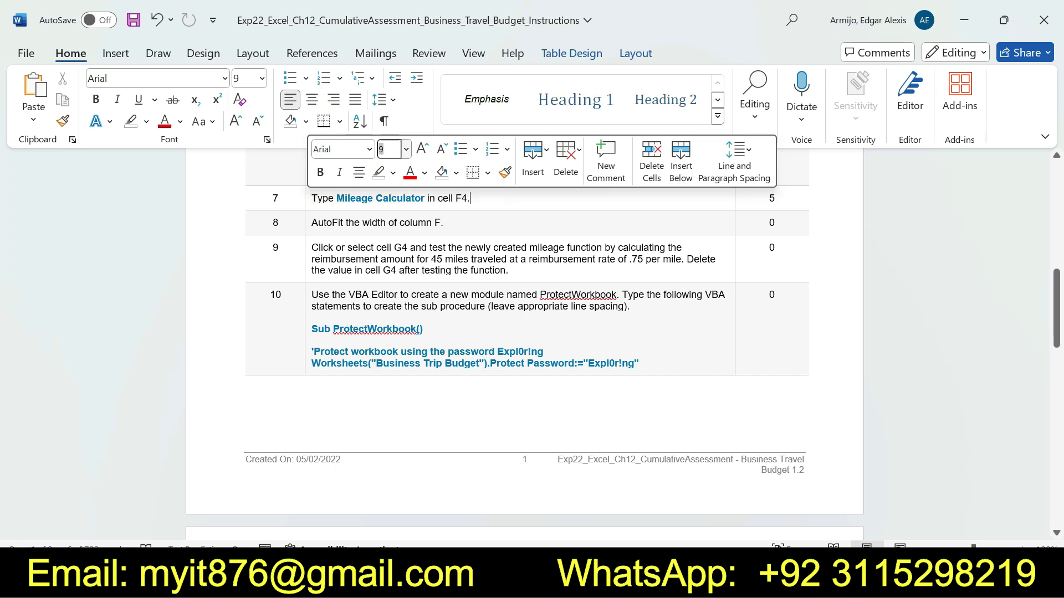
Step: Set the step 8 text to 16 pt, highlight it yellow and read the instruction about column F
triple_click(451, 222)
left_click(406, 168)
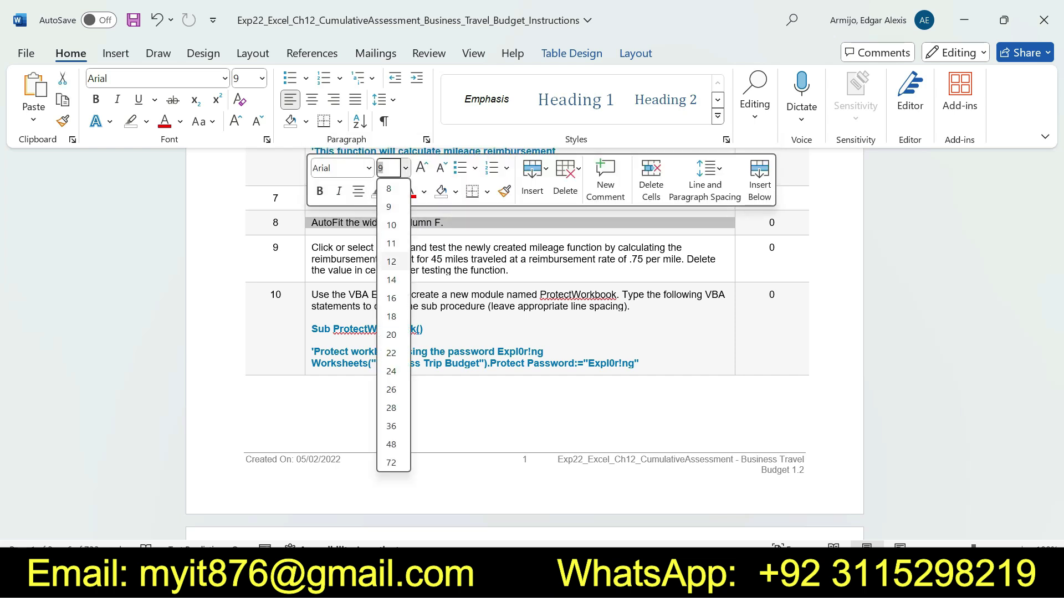
left_click(391, 298)
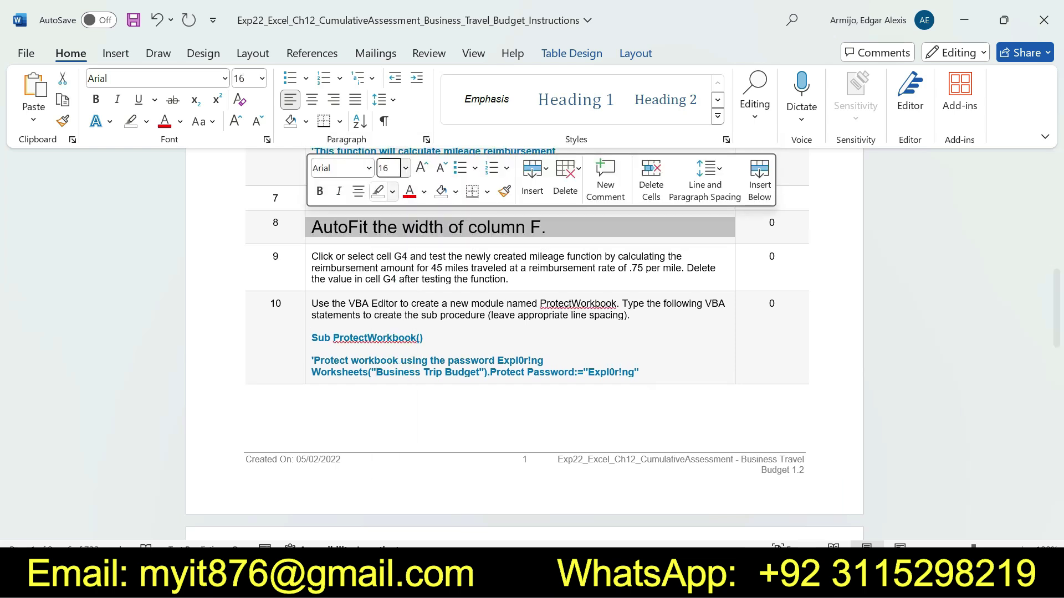
left_click(391, 191)
left_click(351, 248)
left_click_drag(311, 227, 546, 227)
left_click(541, 227)
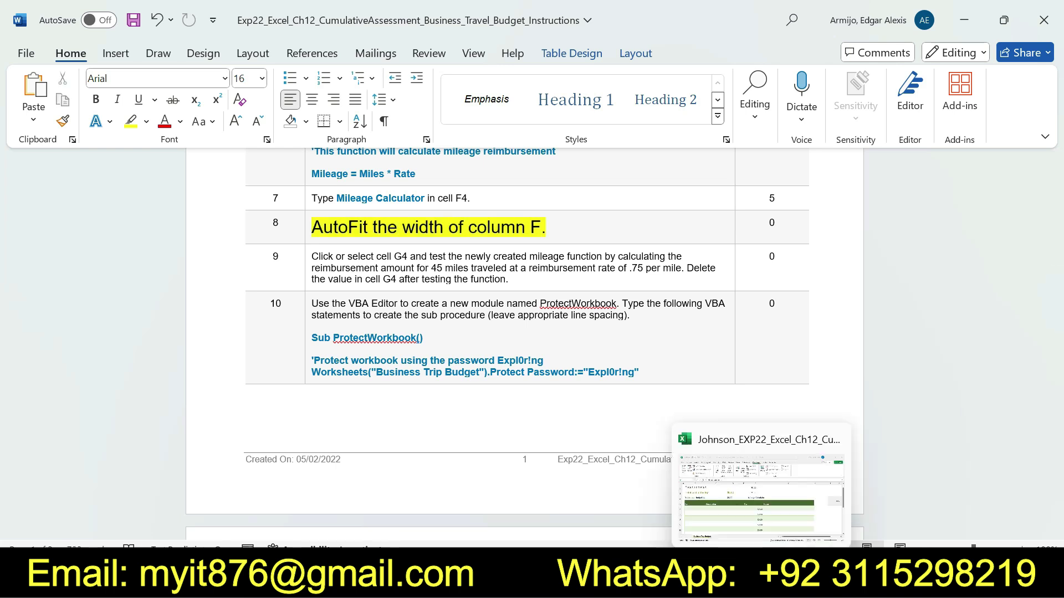
Step: Switch to the Excel workbook and AutoFit the width of column F
left_click(761, 581)
left_click(495, 188)
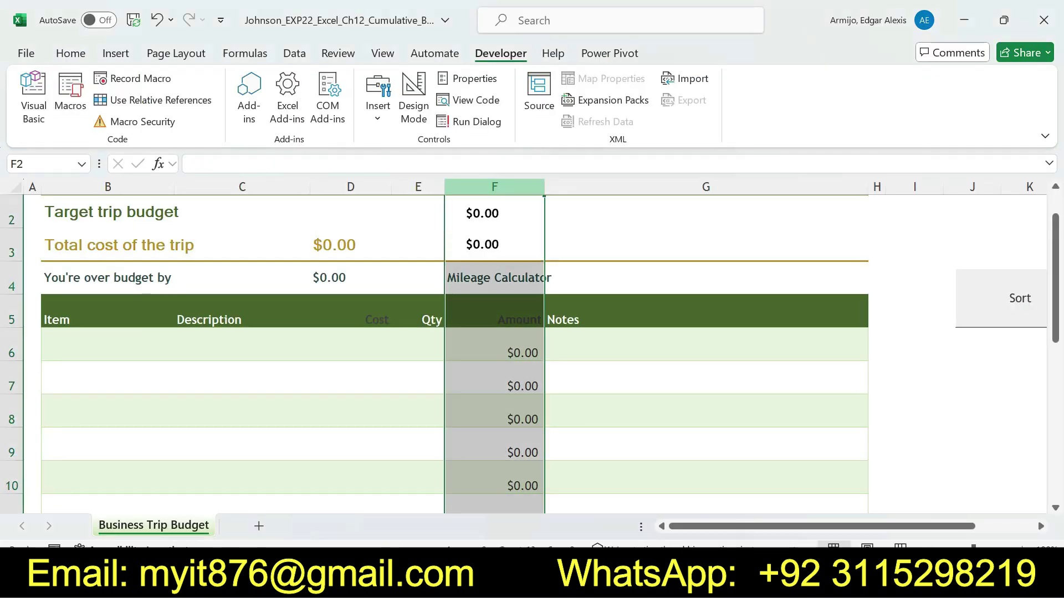
double_click(544, 188)
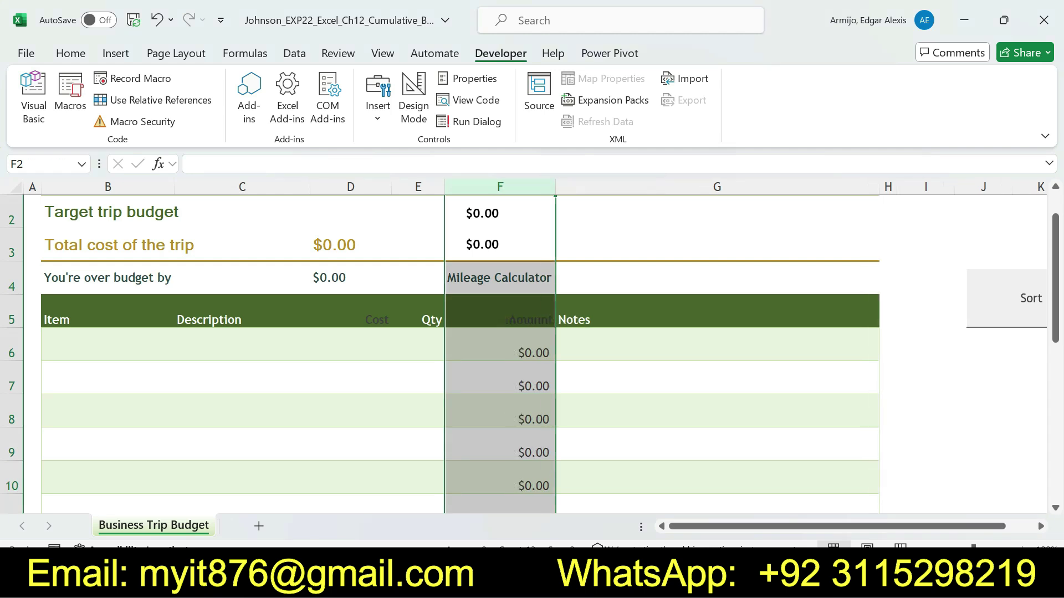
Step: Return to the Word instructions, reset the step 8 text to 9 pt and remove its highlight
key("alt+Tab")
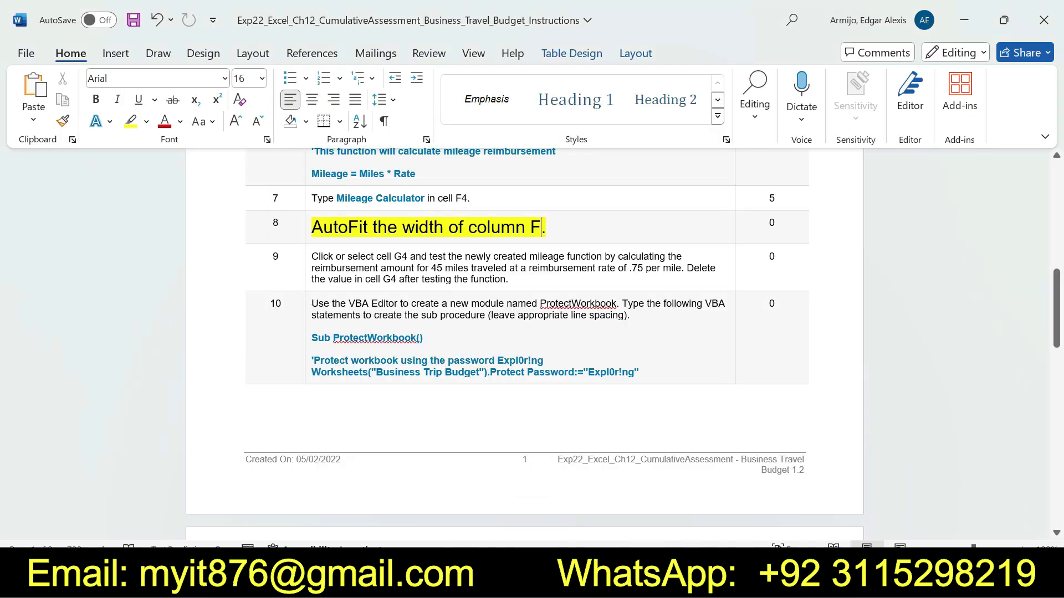
left_click(409, 175)
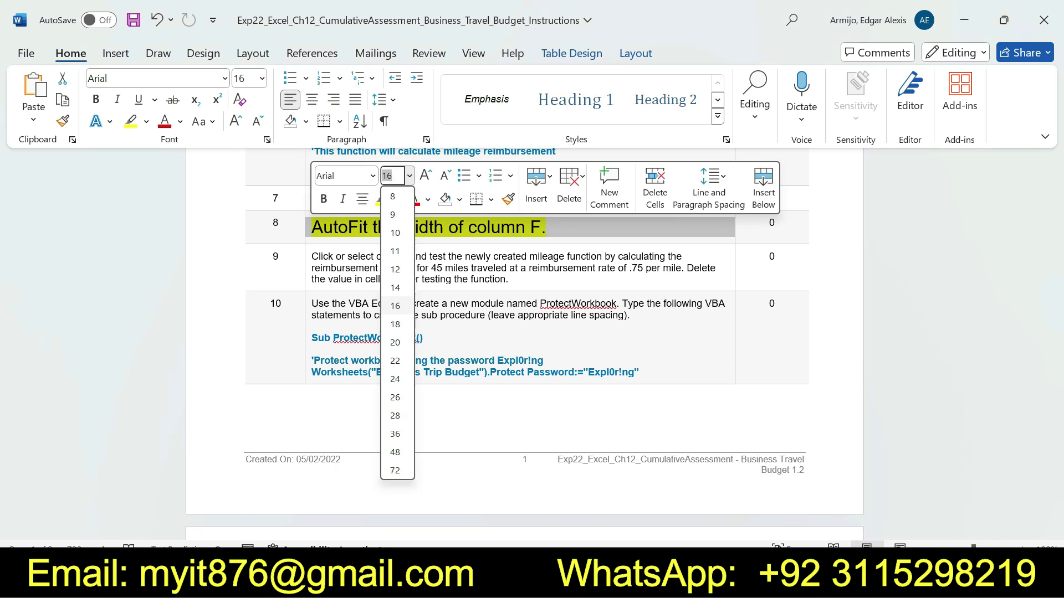
left_click(393, 215)
left_click(396, 200)
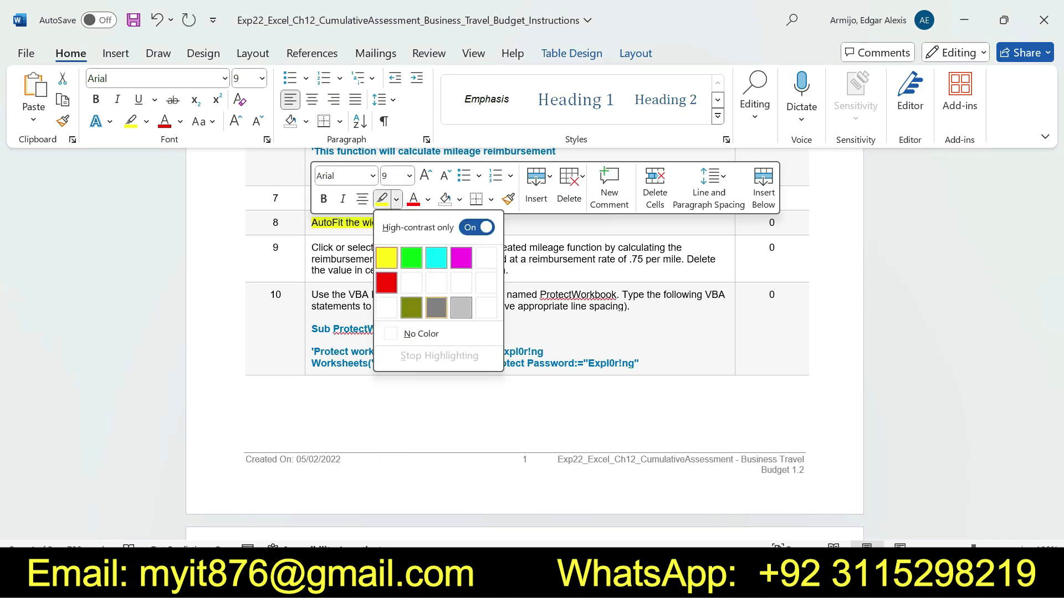
left_click(421, 334)
left_click_drag(1056, 308, 1056, 202)
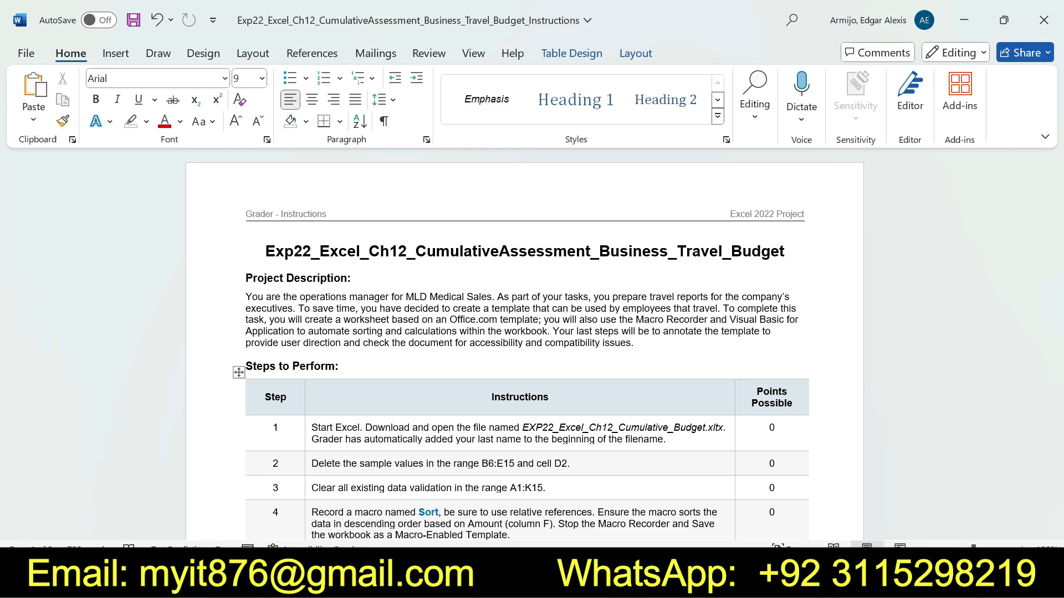